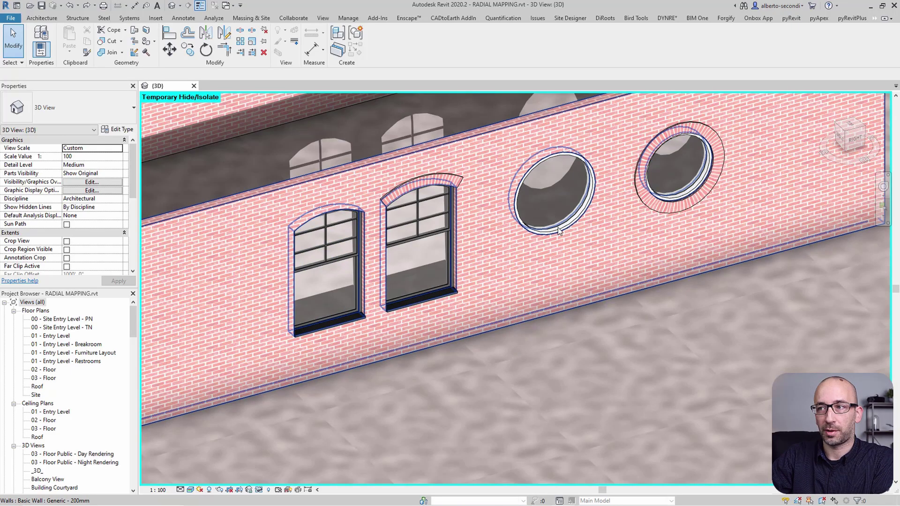
Select the arched Curved Sash window on the pink brick wall in the 3D view.
click(325, 260)
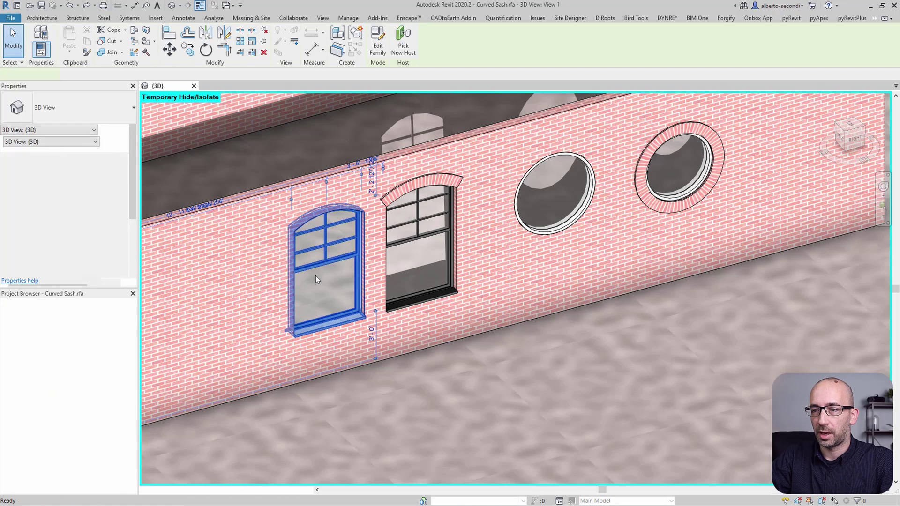
Edit the Curved Sash window family and show its Exterior elevation centred in view.
double_click(316, 277)
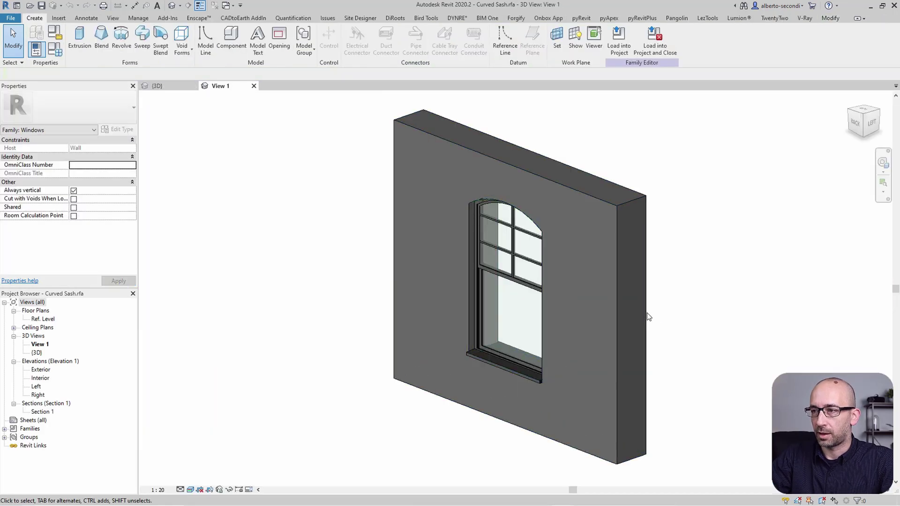
click(657, 311)
shift+middle_drag(657, 311, 431, 297)
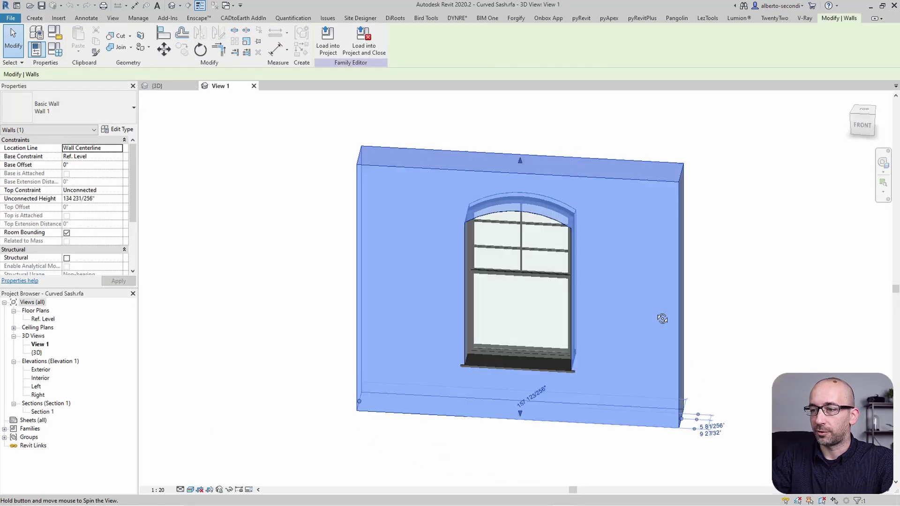
click(313, 291)
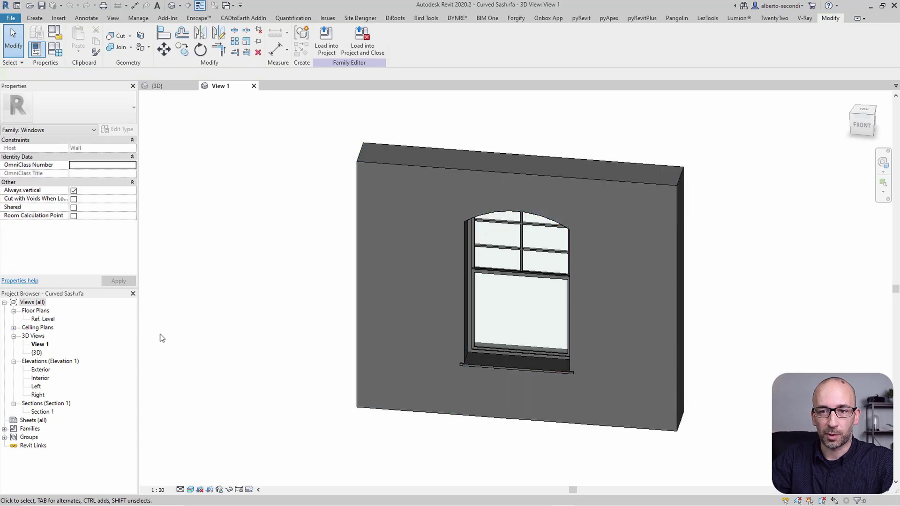
double_click(40, 370)
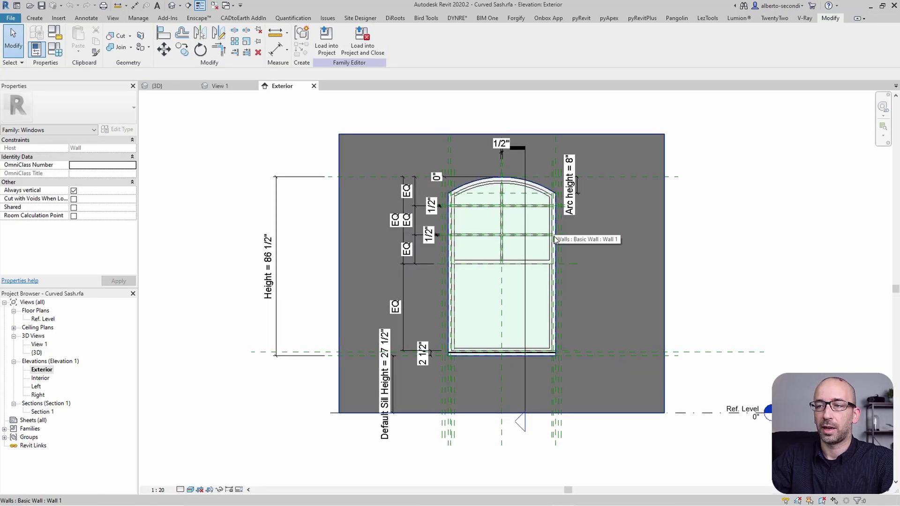
middle_drag(569, 162, 484, 204)
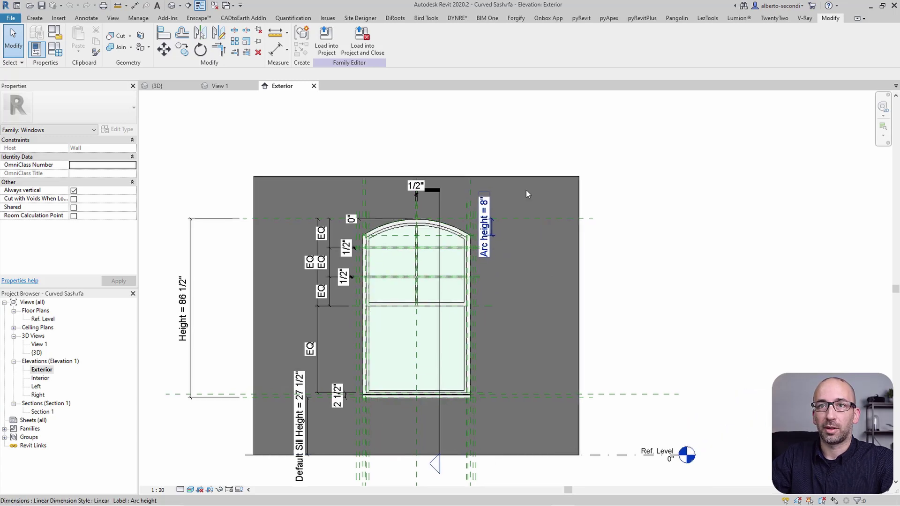
click(30, 17)
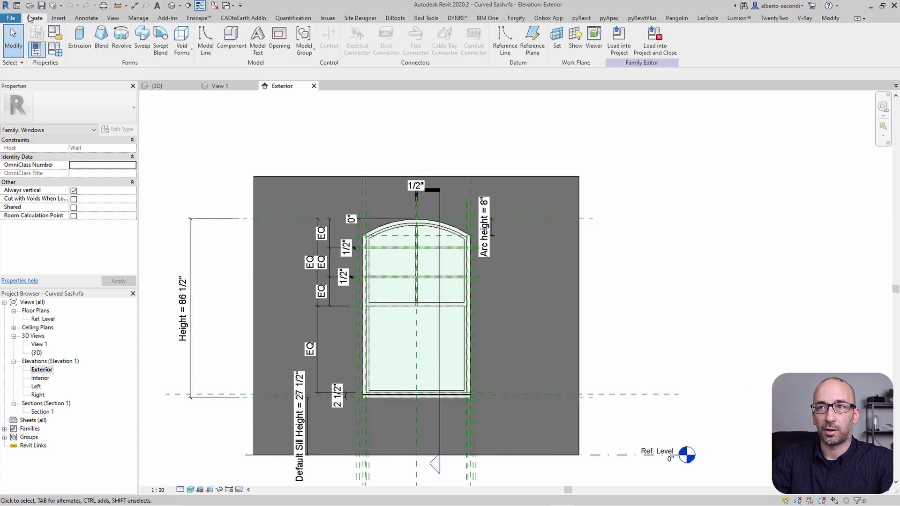
Start a sweep and pick the window opening's arched top edge as its path.
click(142, 47)
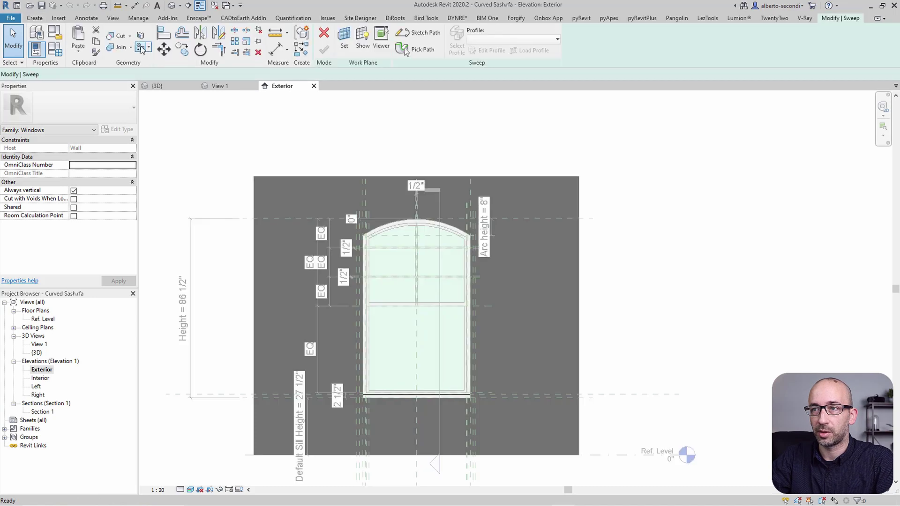
click(422, 50)
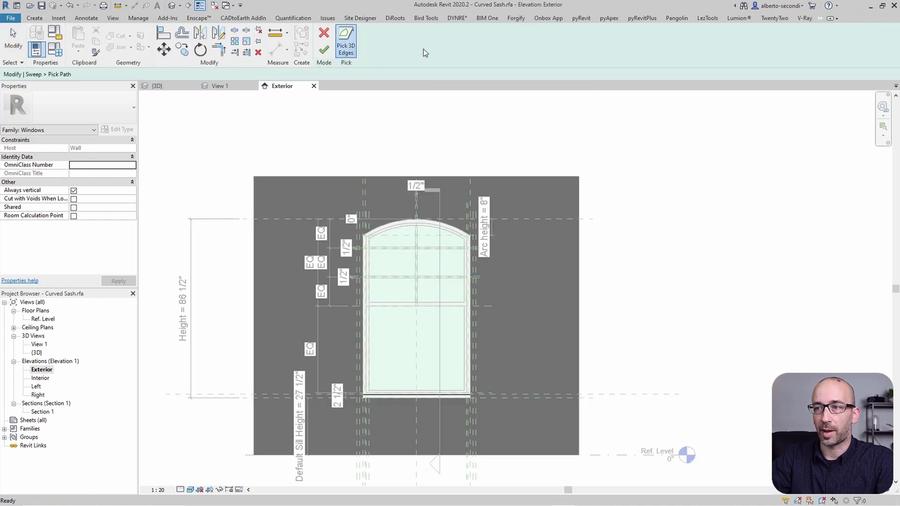
scroll(383, 233, up, 4)
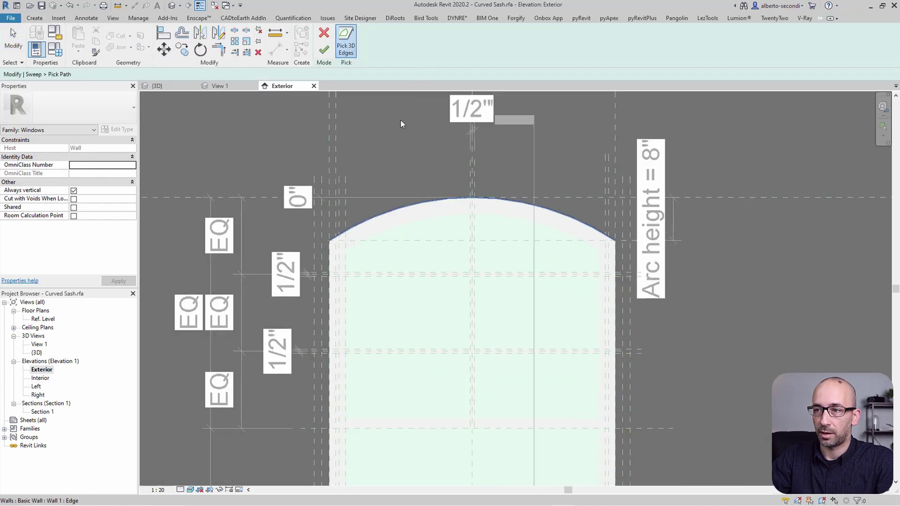
click(369, 221)
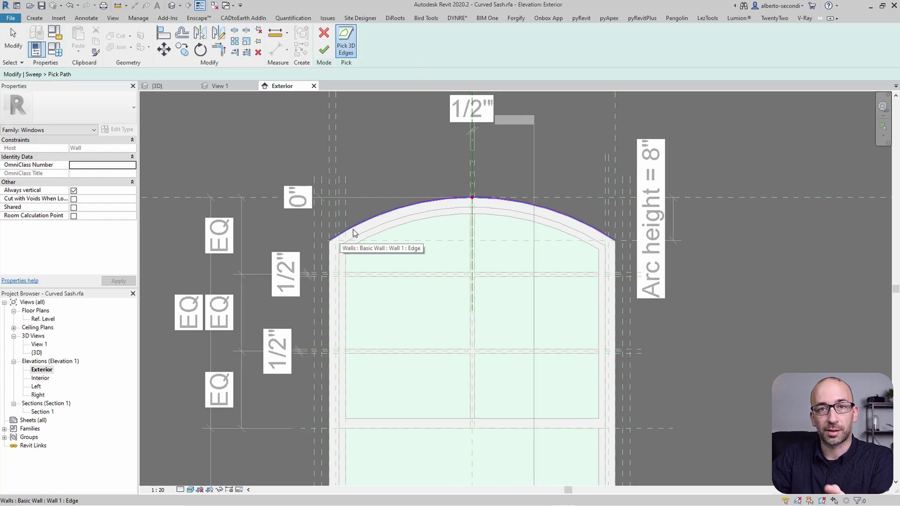
key(Tab)
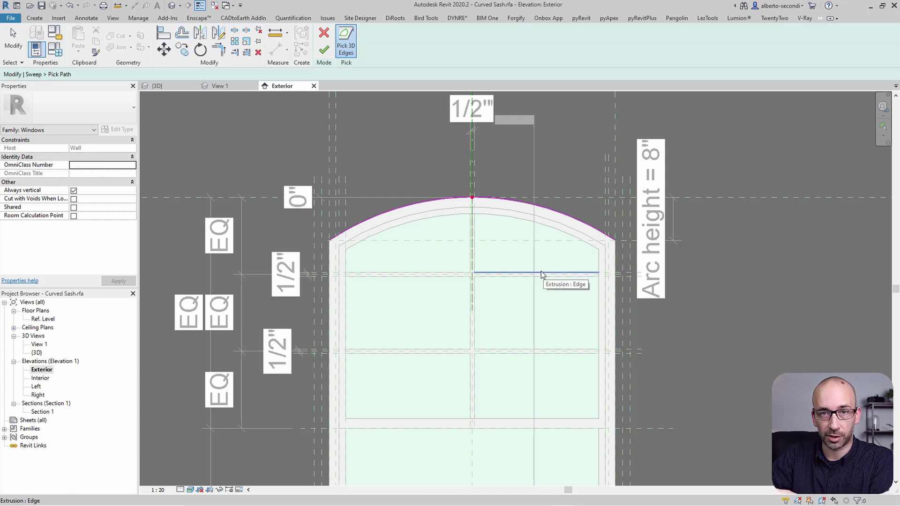
click(356, 233)
click(327, 50)
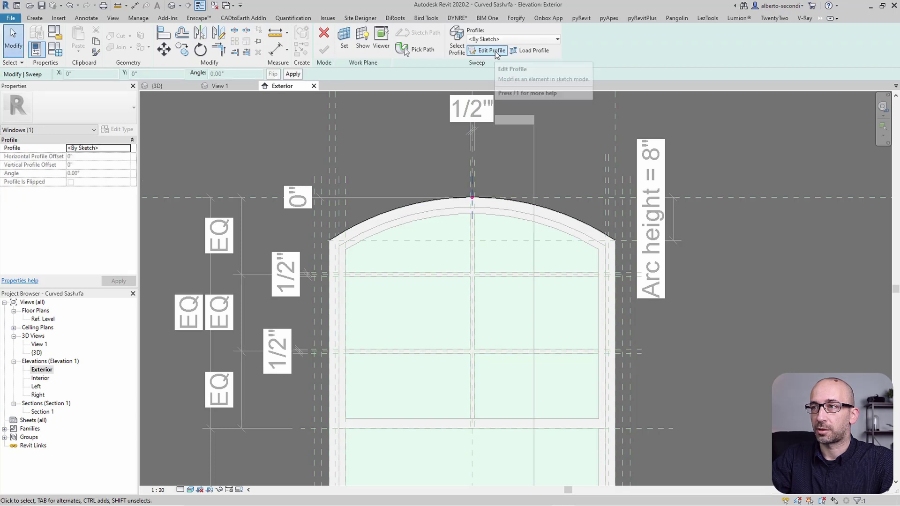
Sketch a rectangular sweep profile at the path point in the Left elevation.
click(492, 51)
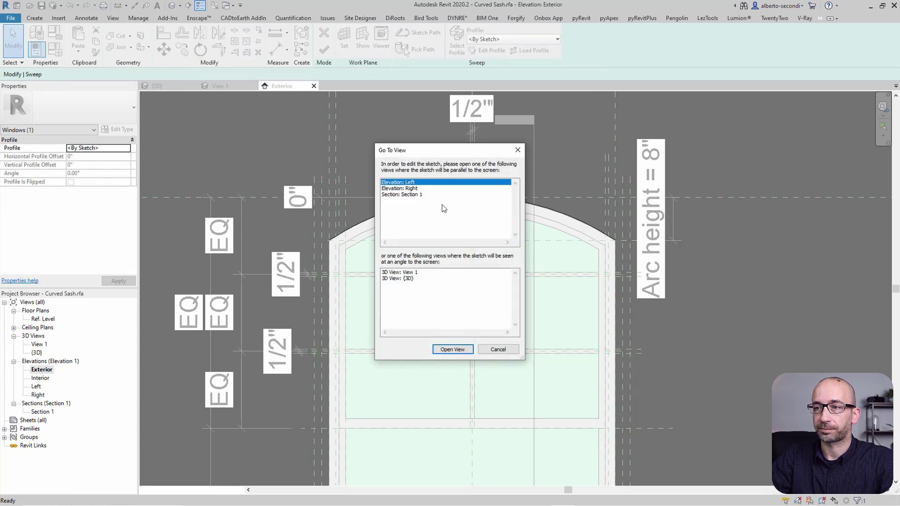
click(452, 349)
scroll(558, 175, up, 5)
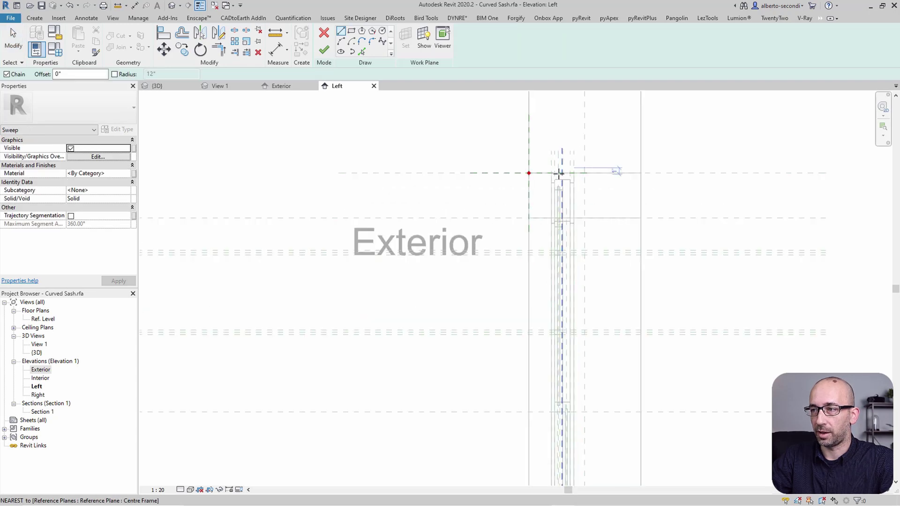
scroll(460, 274, up, 2)
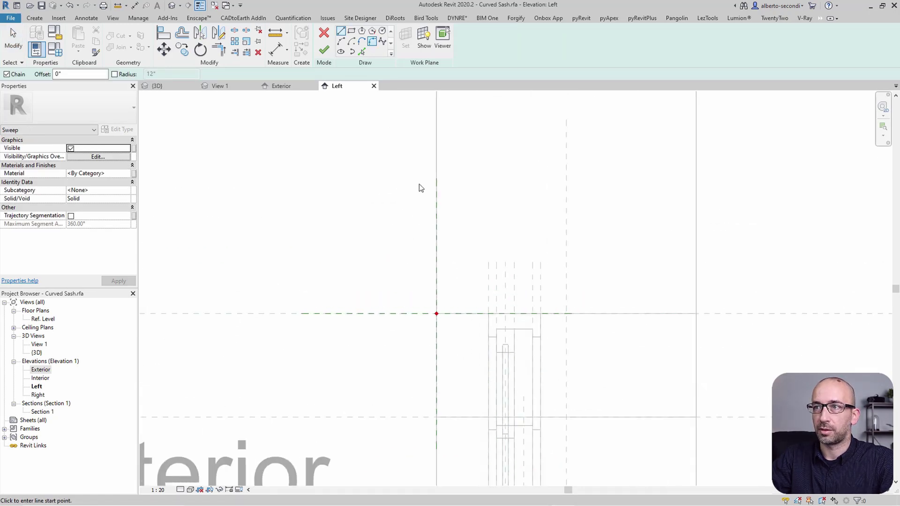
click(351, 31)
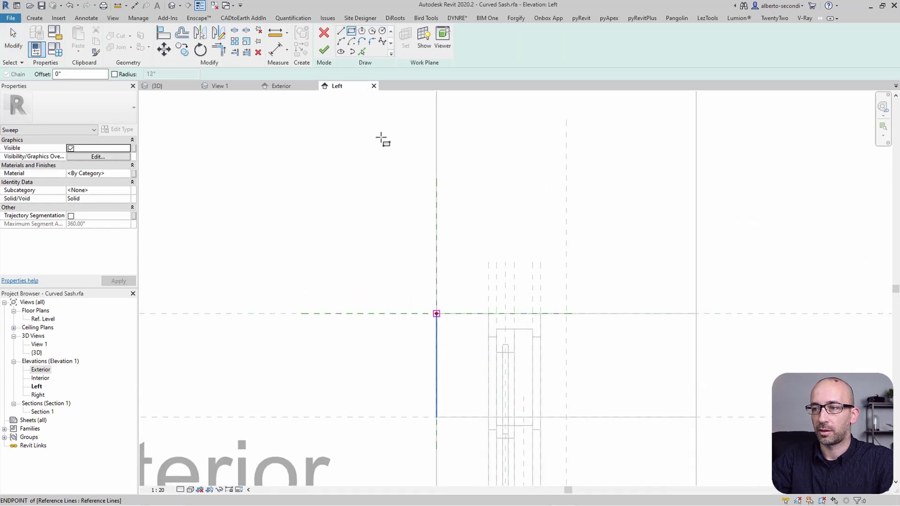
click(437, 314)
click(413, 215)
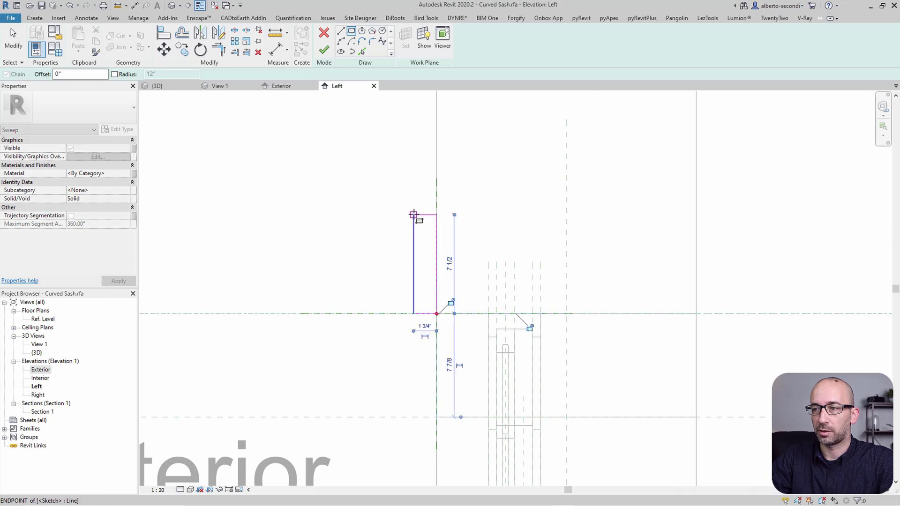
key(Escape)
key(Escape)
Resize the profile rectangle to 8" tall and 1" wide.
click(425, 215)
click(393, 264)
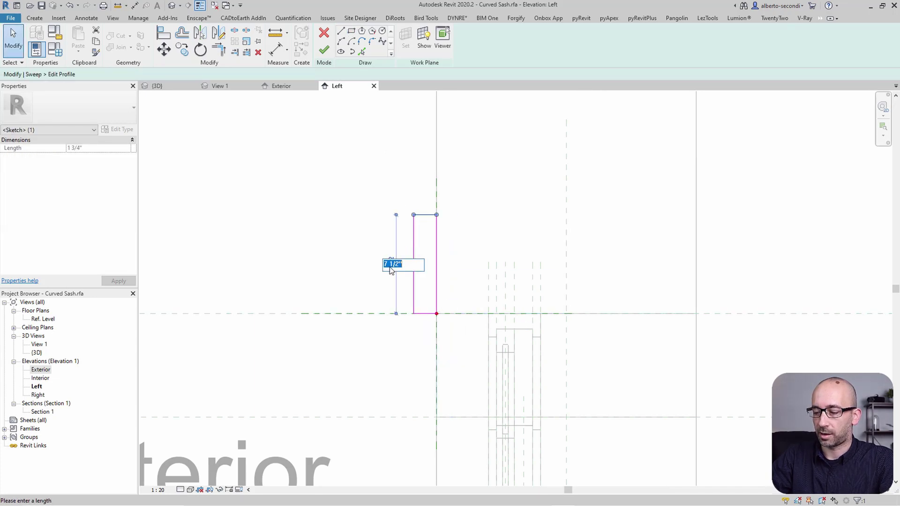
text(8)
key(Return)
click(412, 283)
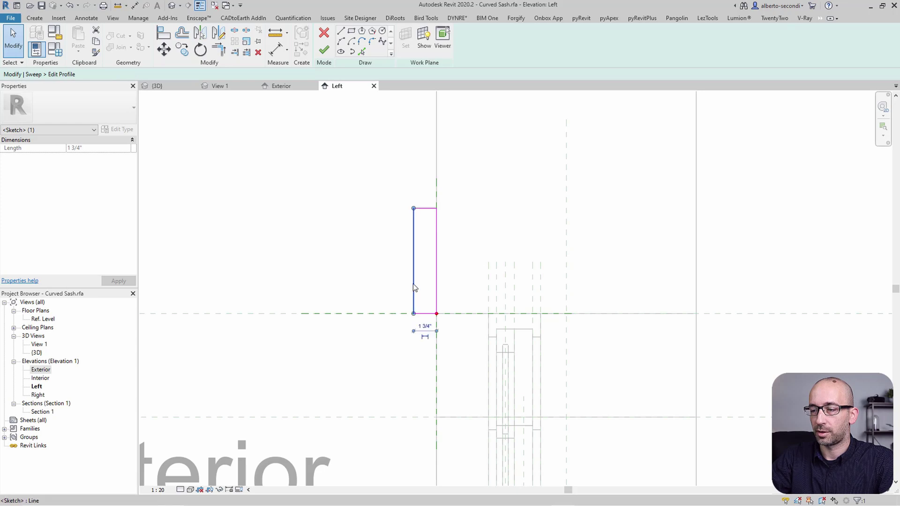
click(423, 326)
text(1)
key(Return)
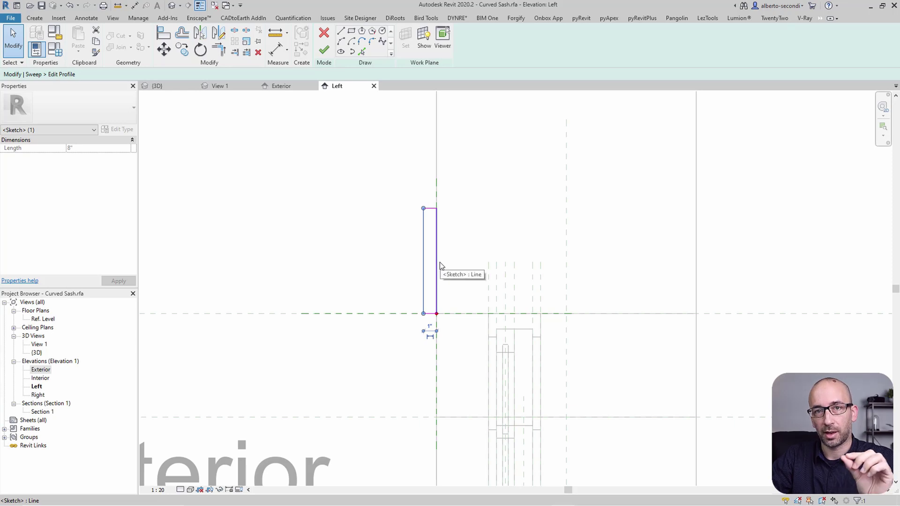
Finish the profile sketch and complete the arched sweep.
click(471, 254)
scroll(449, 276, down, 4)
scroll(448, 276, up, 3)
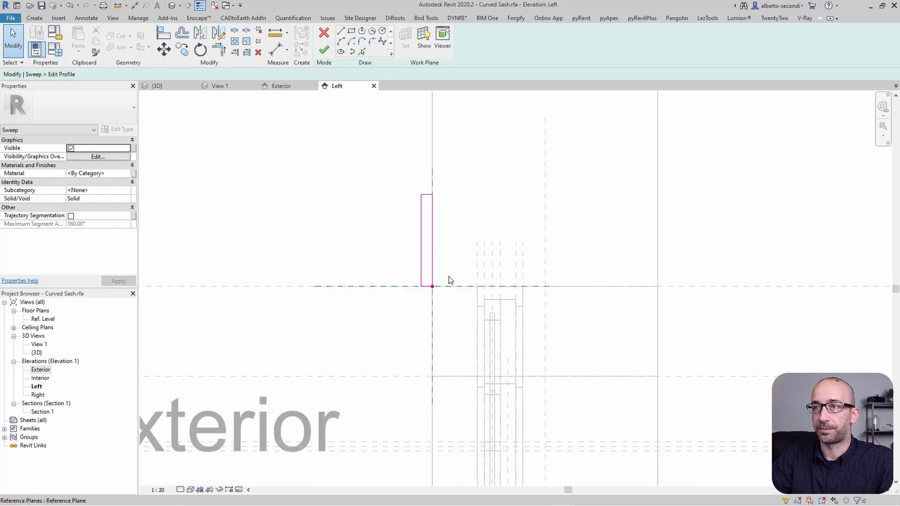
scroll(411, 259, up, 2)
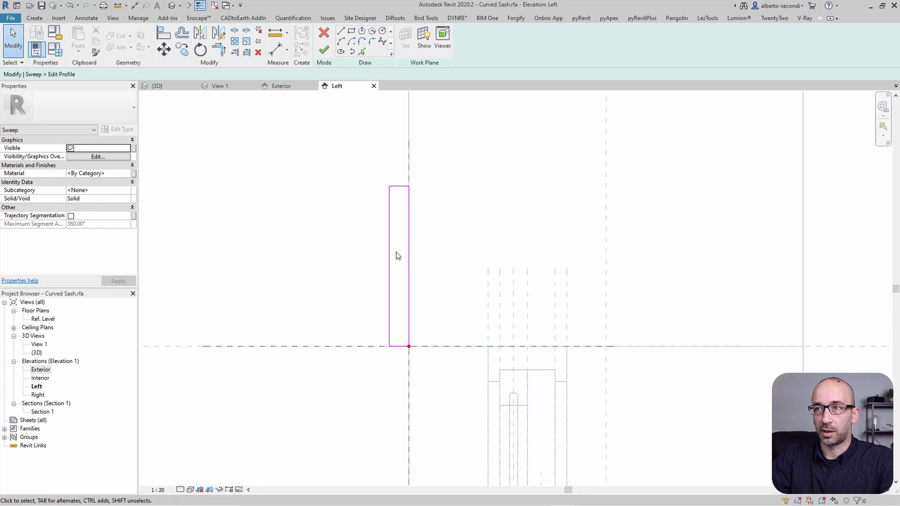
scroll(396, 252, up, 1)
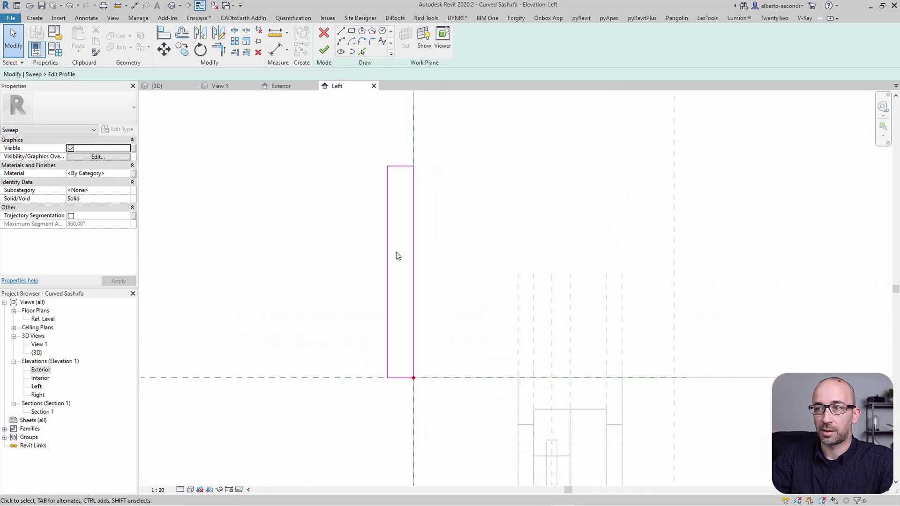
click(328, 54)
click(327, 53)
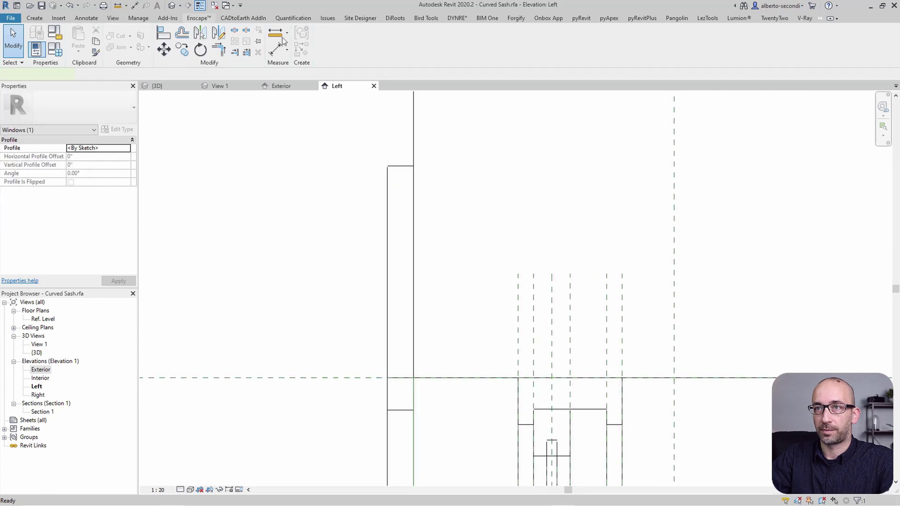
In the default 3D view, select the arched sweep and browse its material choices.
click(174, 6)
shift+middle_drag(178, 66, 443, 384)
mouse_move(482, 436)
shift+middle_down()
mouse_move(486, 442)
mouse_move(482, 436)
shift+middle_up()
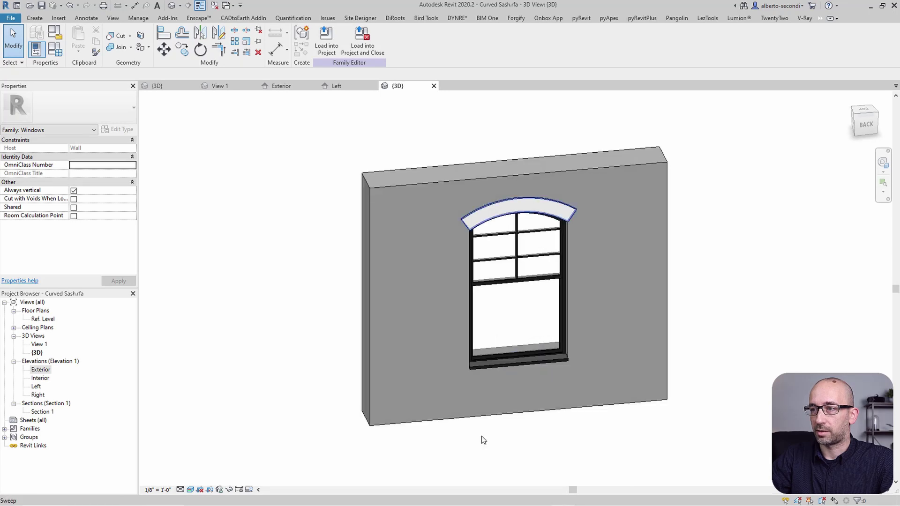
scroll(482, 437, up, 2)
click(434, 194)
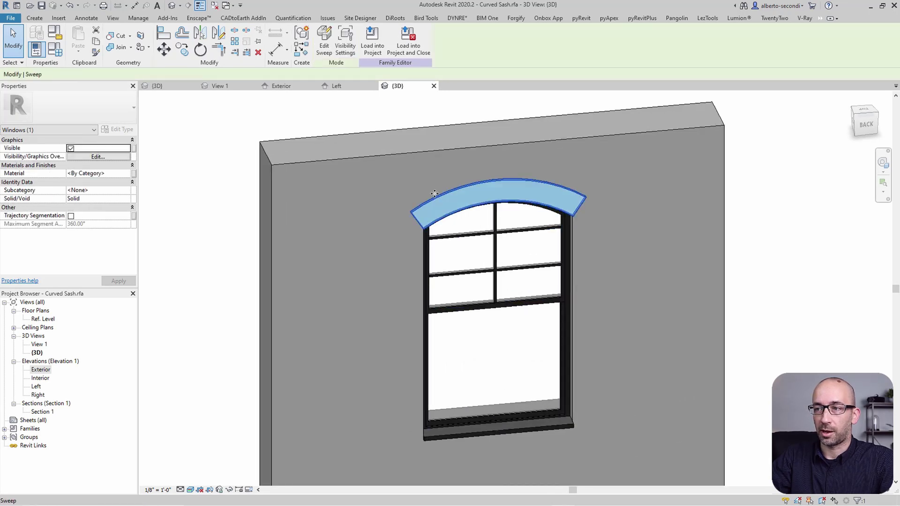
click(127, 174)
click(128, 173)
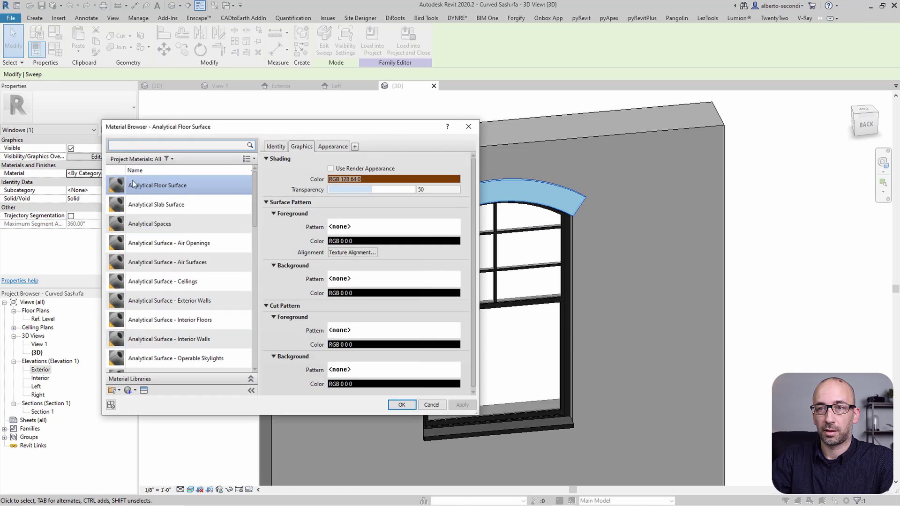
click(185, 248)
Pick the Bricks material and review its soldier-brick image texture size, 20" by 8 1/4".
key(b)
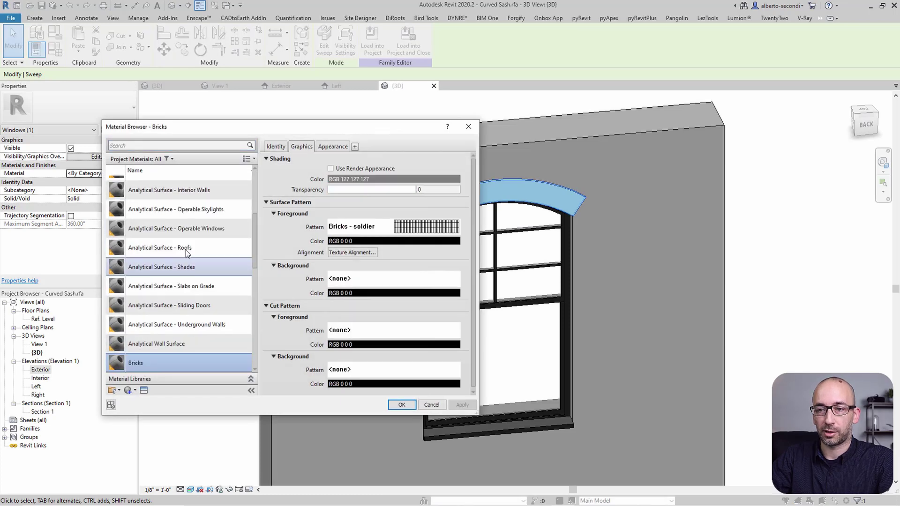
scroll(185, 249, down, 3)
scroll(159, 236, up, 4)
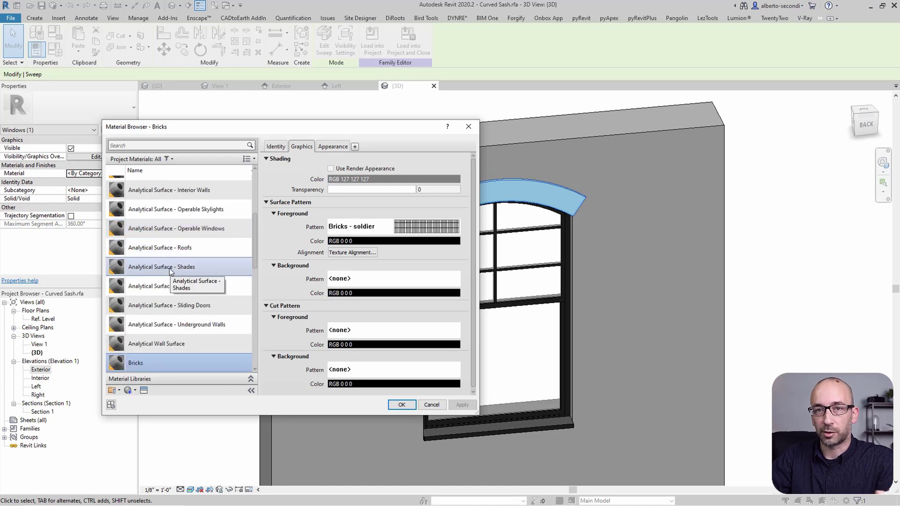
click(331, 148)
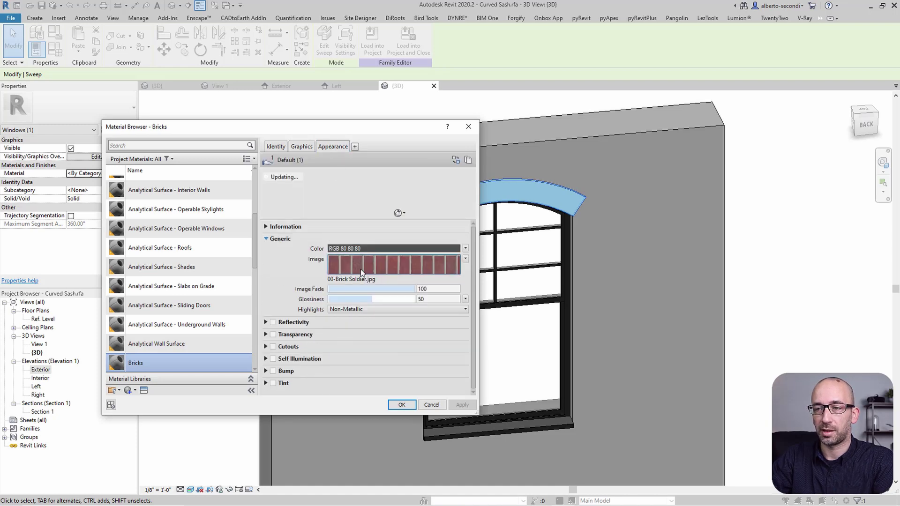
click(361, 269)
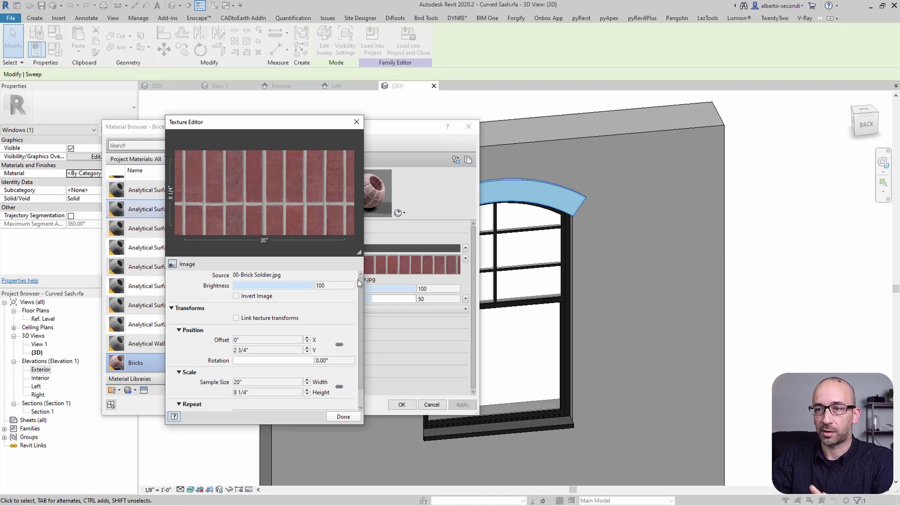
scroll(344, 330, down, 1)
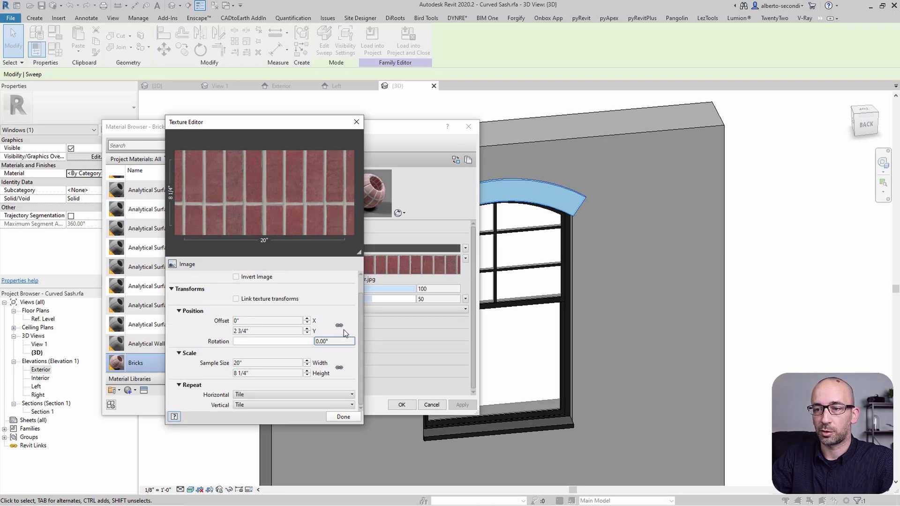
scroll(344, 330, up, 1)
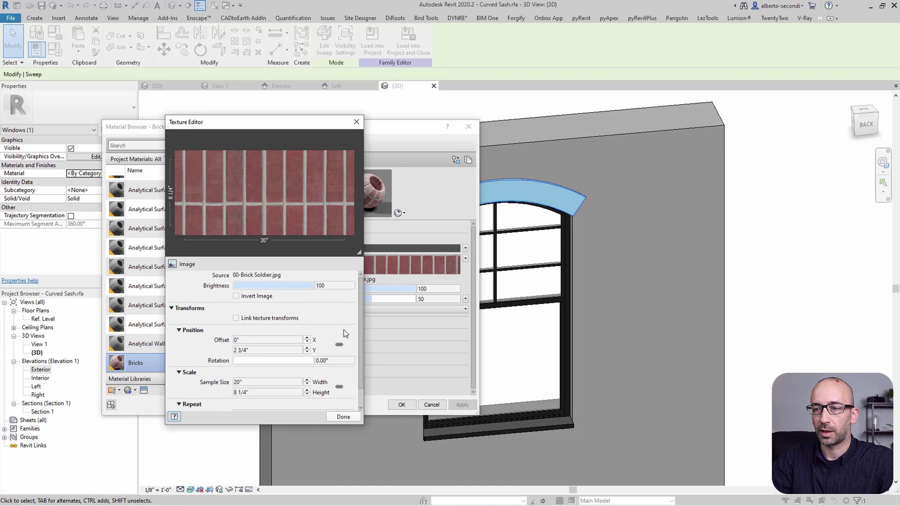
click(233, 393)
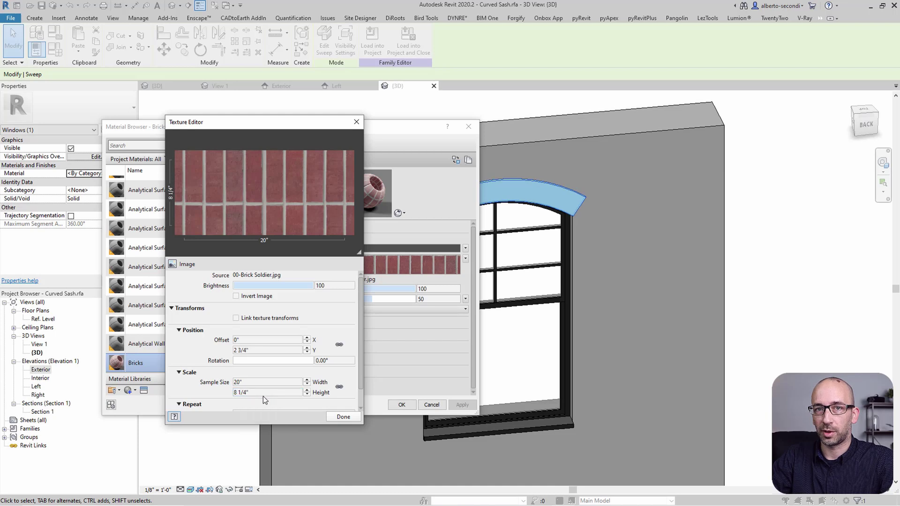
click(343, 416)
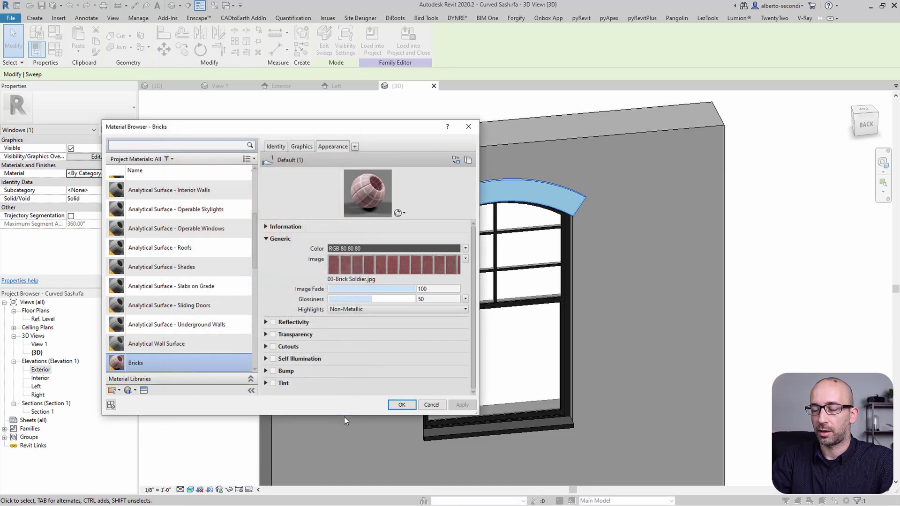
Set the material's Graphics surface pattern to Bricks - soldier.
click(309, 150)
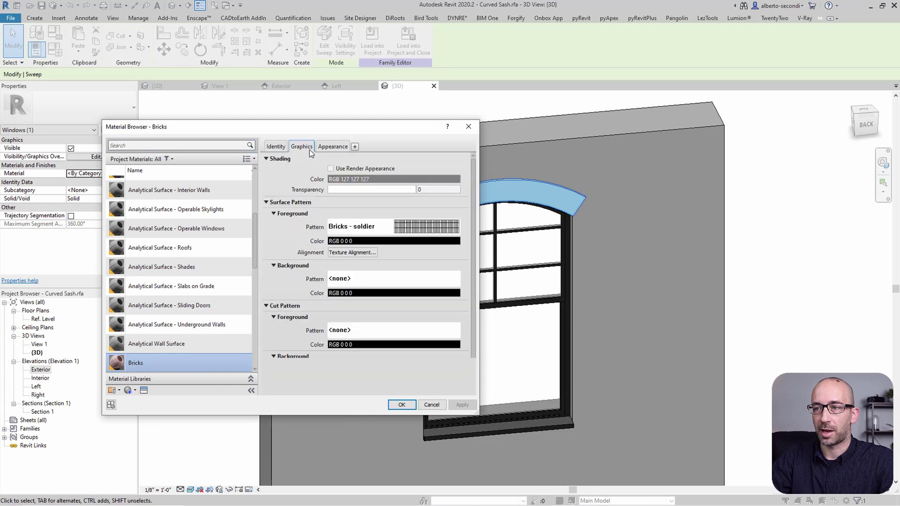
click(413, 229)
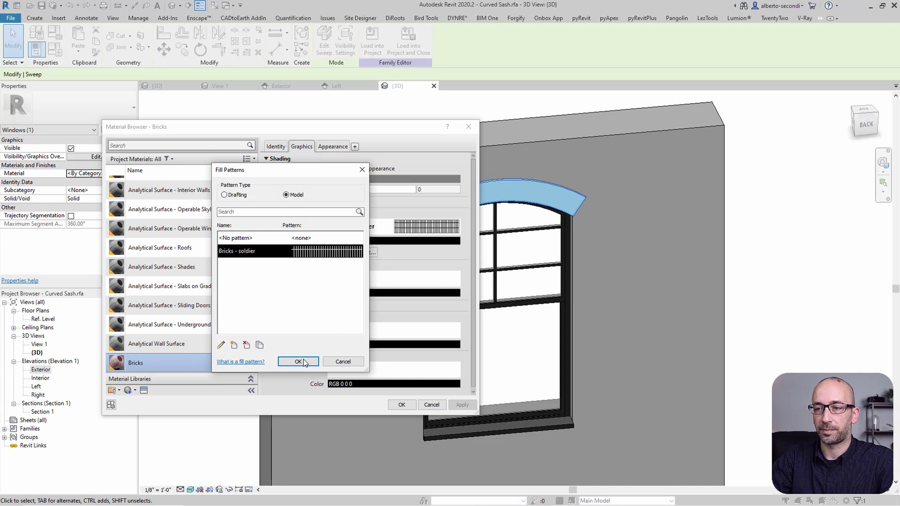
click(300, 361)
Apply the Bricks material to the sweep and view the brick arch.
click(402, 404)
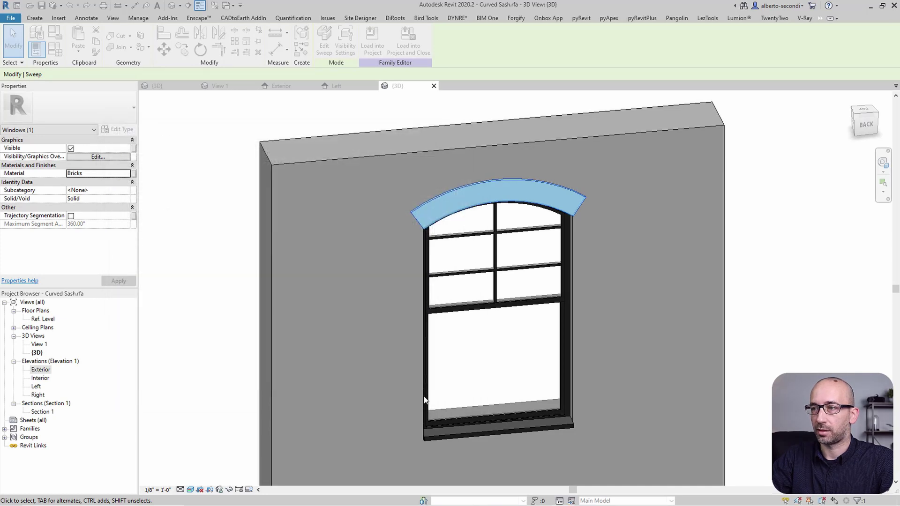
click(788, 285)
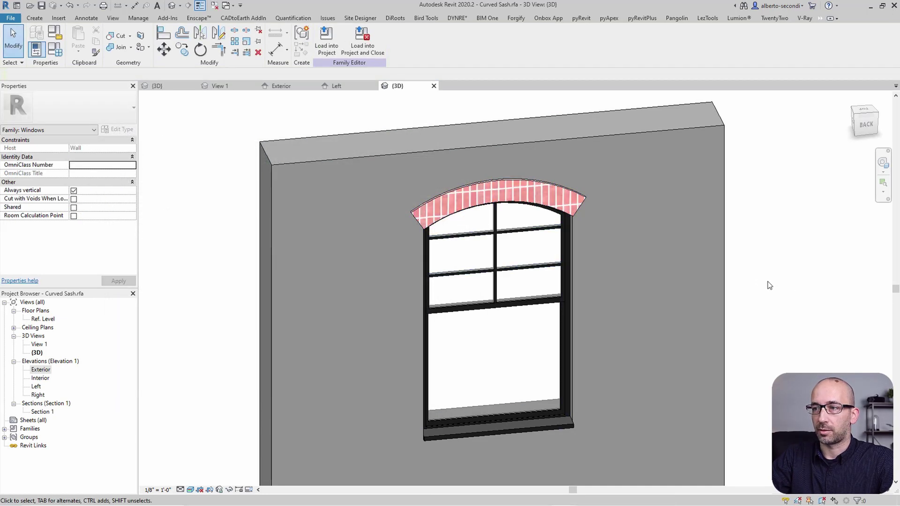
middle_drag(468, 206, 418, 197)
scroll(418, 195, up, 5)
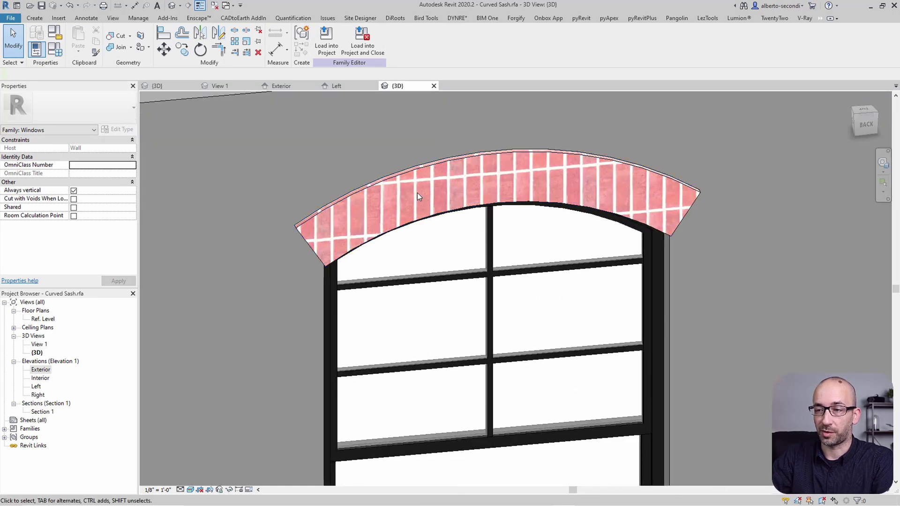
scroll(417, 193, down, 3)
Switch the visual style to Hidden Line, then back to Realistic.
click(190, 490)
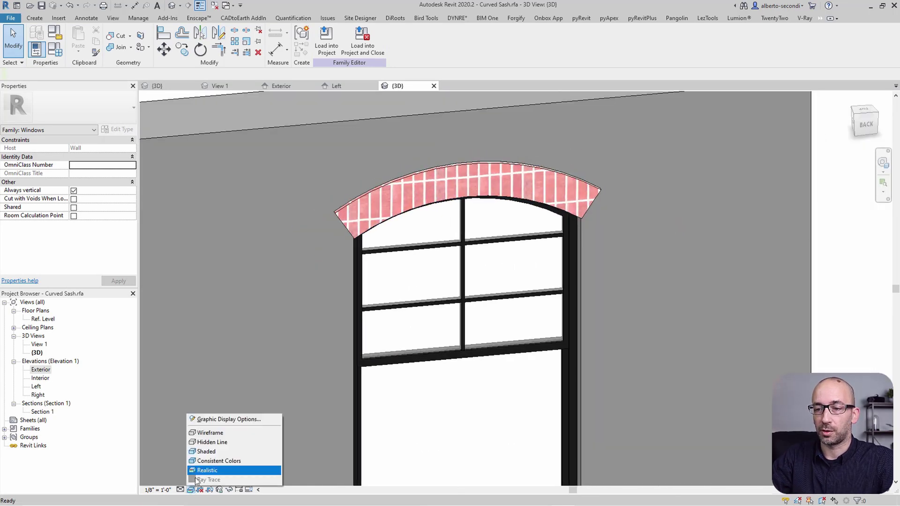
click(207, 441)
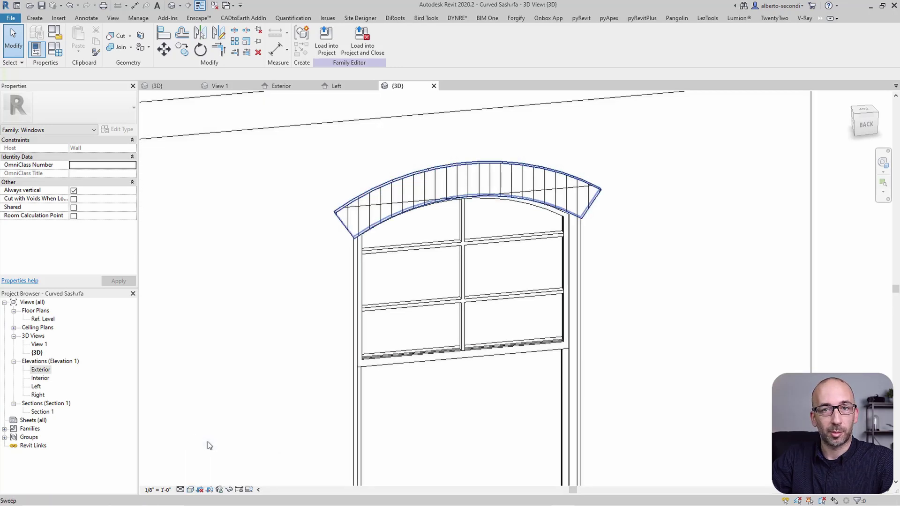
click(191, 489)
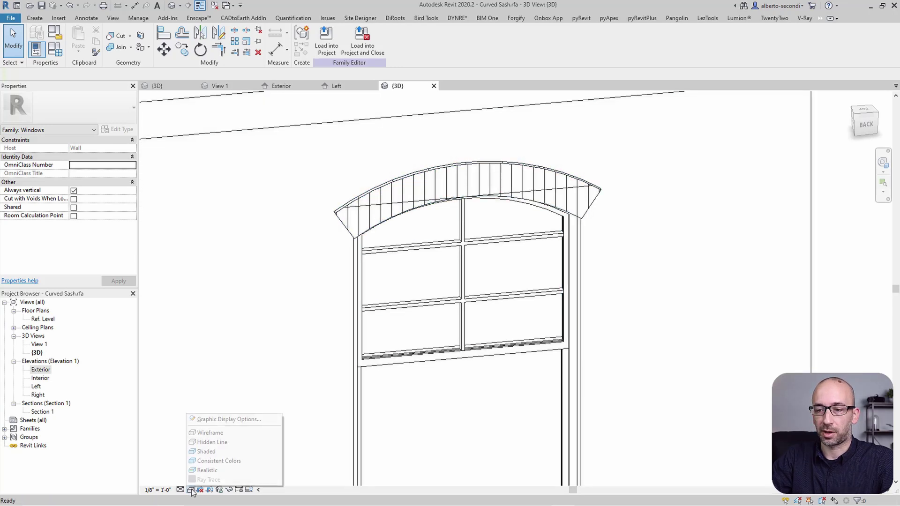
click(209, 471)
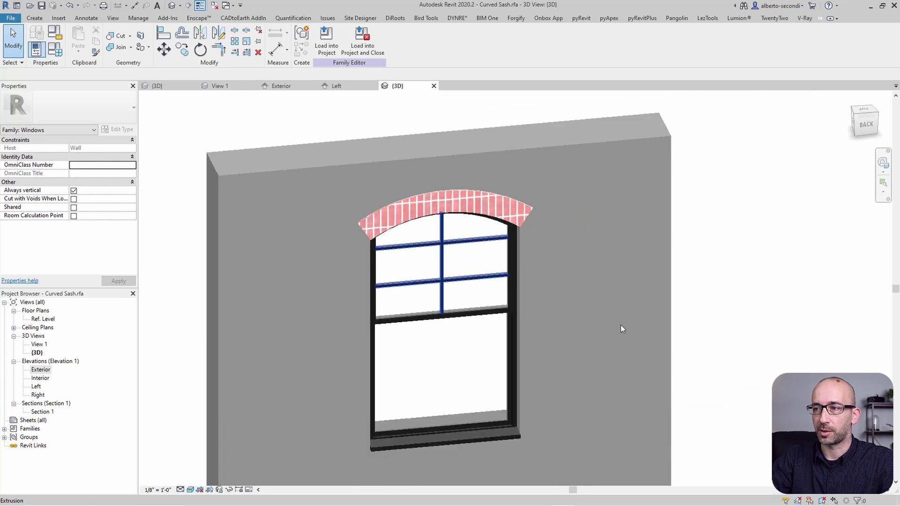
scroll(647, 319, down, 2)
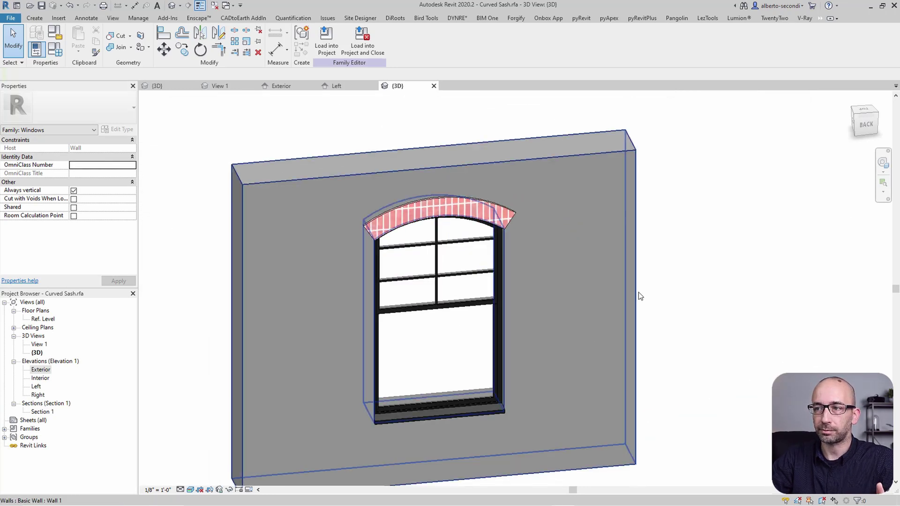
Select the brick arch sweep and reopen it with Edit Sweep.
click(494, 221)
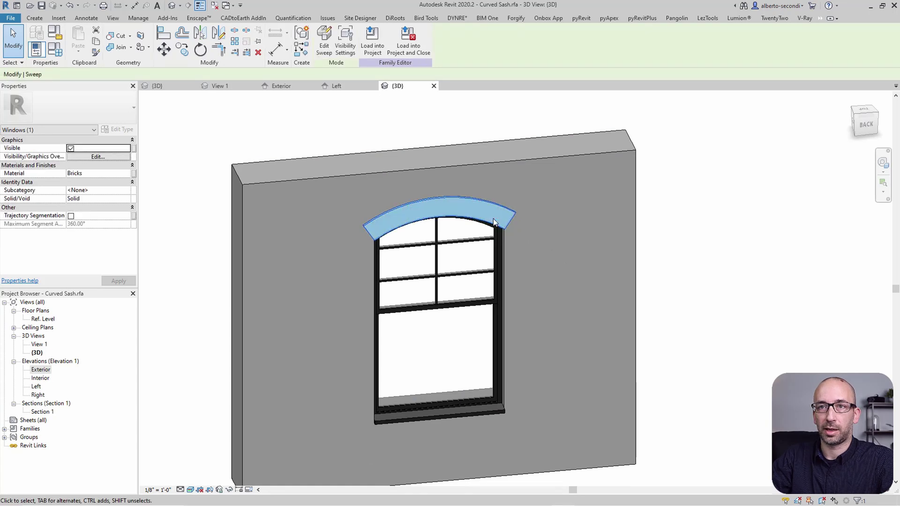
shift+middle_drag(494, 220, 495, 218)
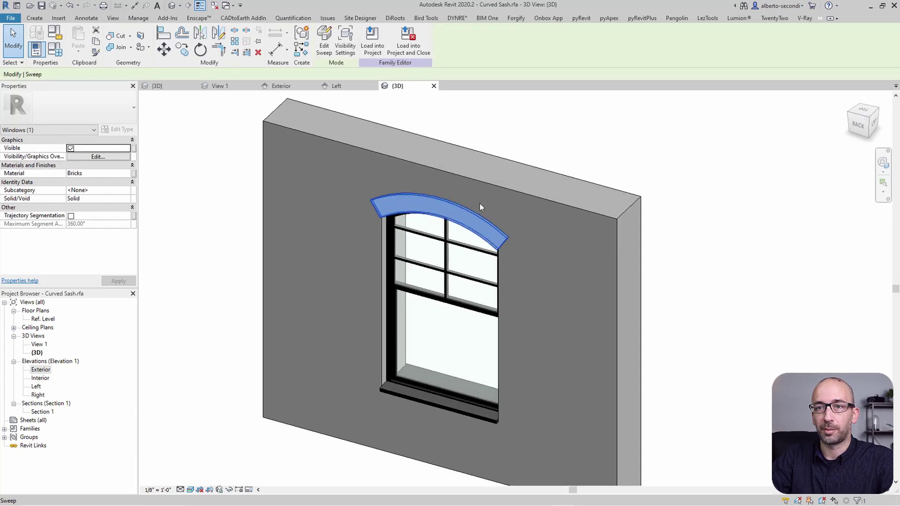
click(325, 39)
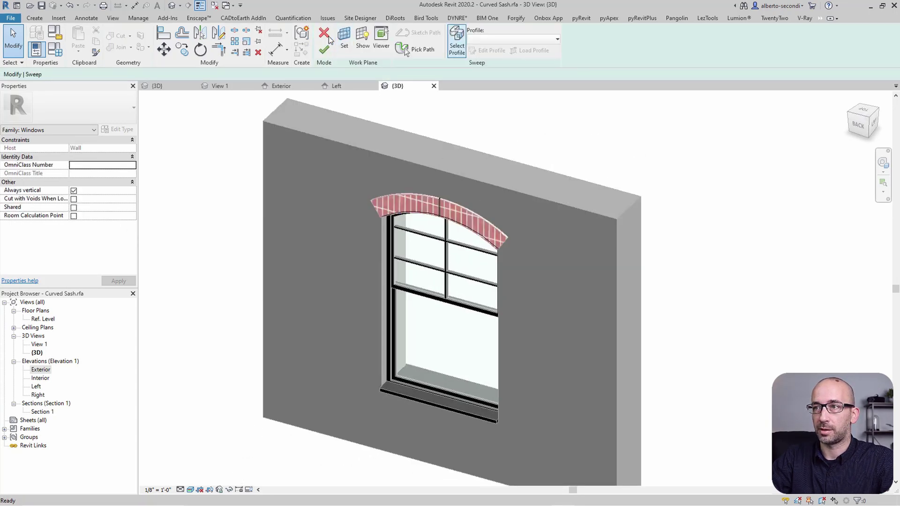
Reopen the sweep's rectangular profile sketch and display it in the Left elevation.
click(456, 44)
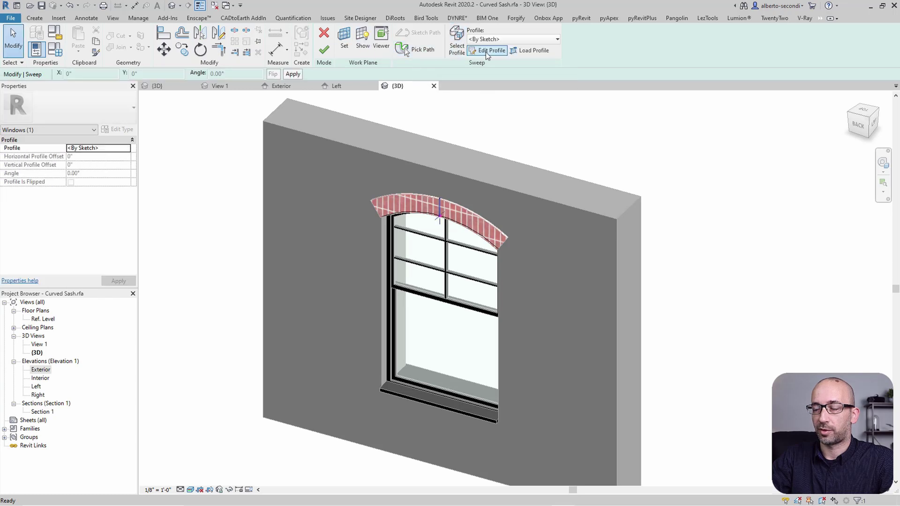
click(487, 50)
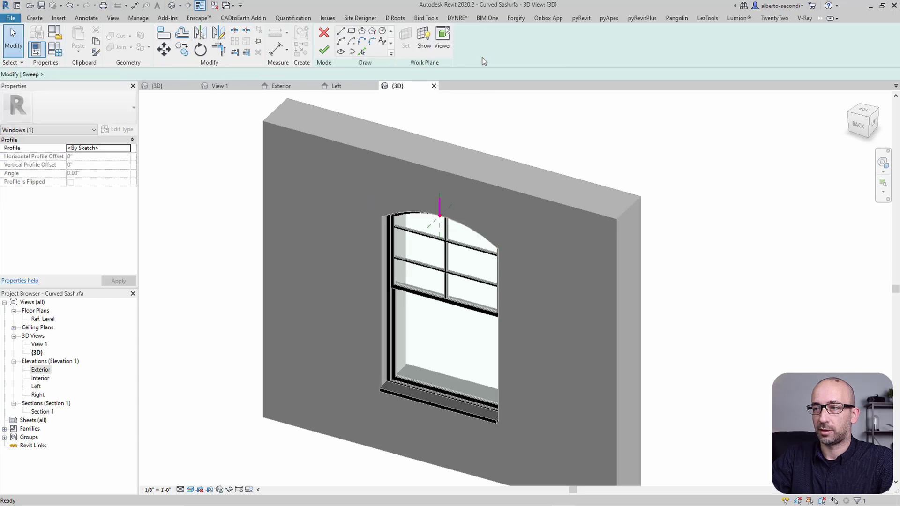
double_click(36, 379)
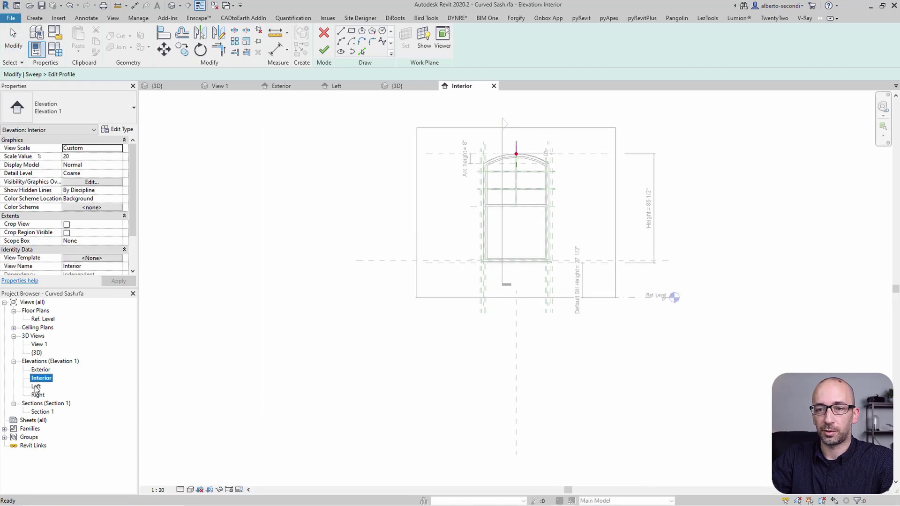
double_click(36, 387)
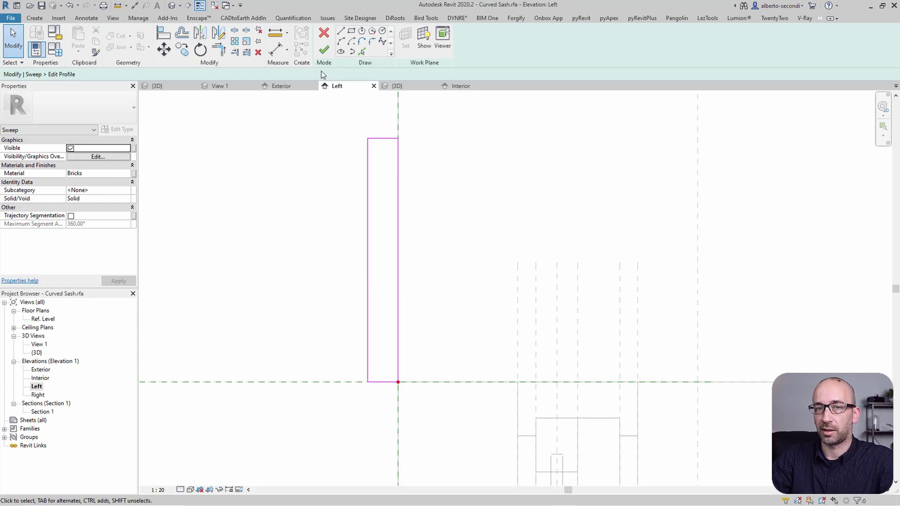
middle_drag(321, 71, 310, 71)
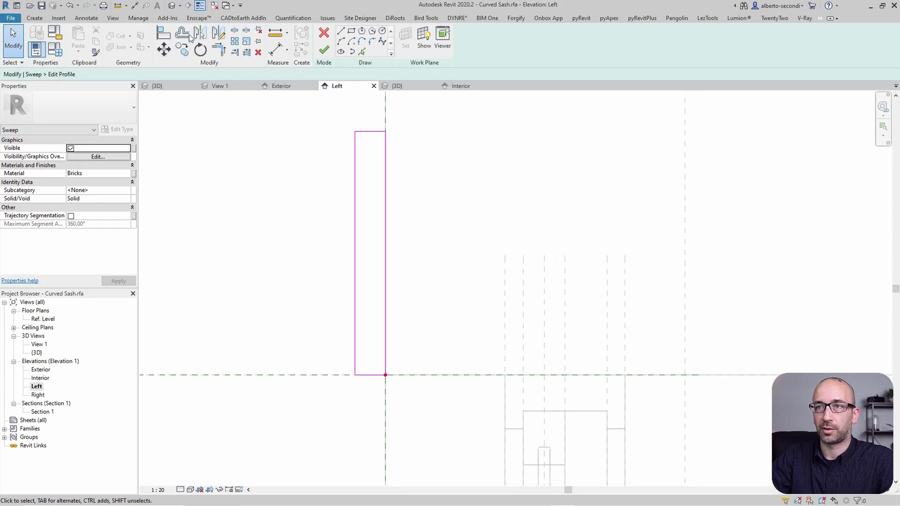
click(183, 34)
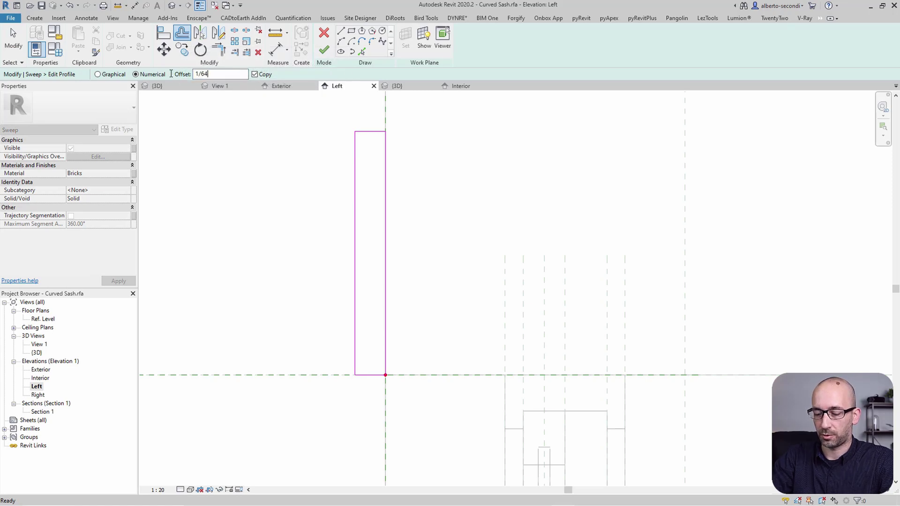
Offset the left profile line by 1/64".
text(")
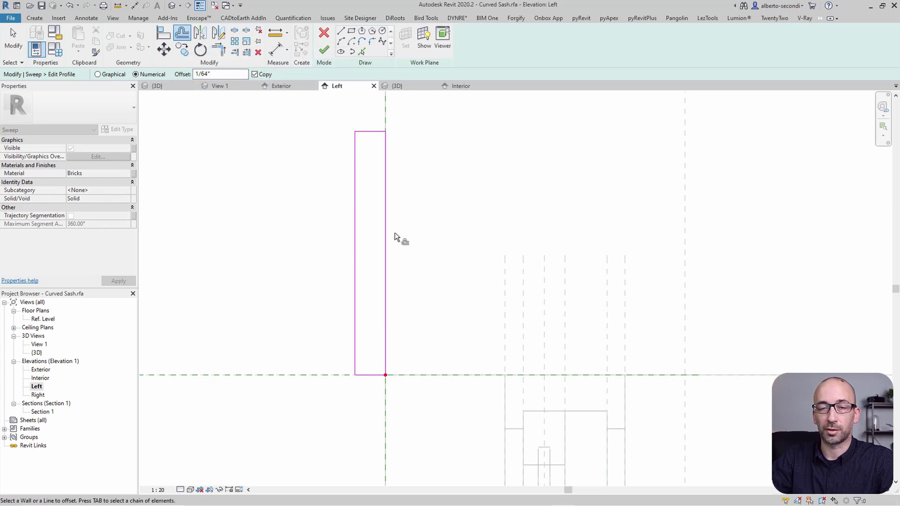
scroll(395, 232, up, 4)
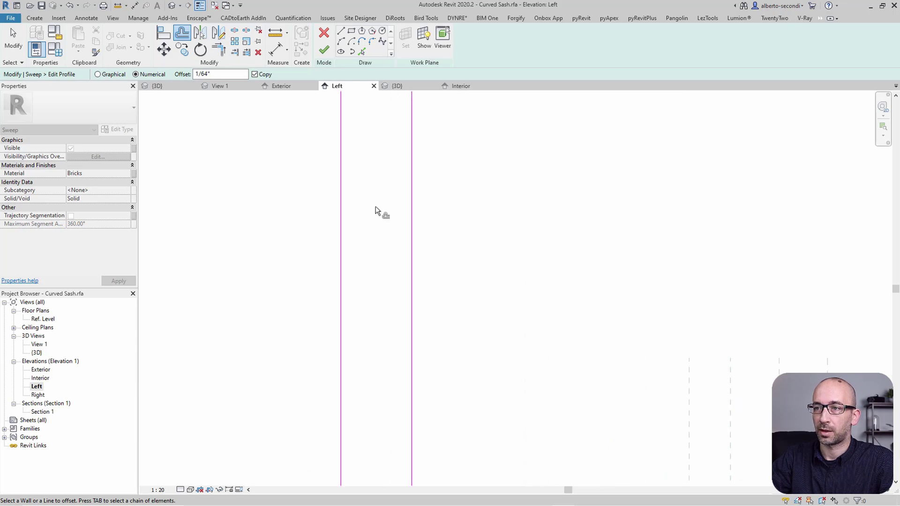
click(354, 178)
scroll(354, 178, down, 1)
scroll(353, 178, down, 2)
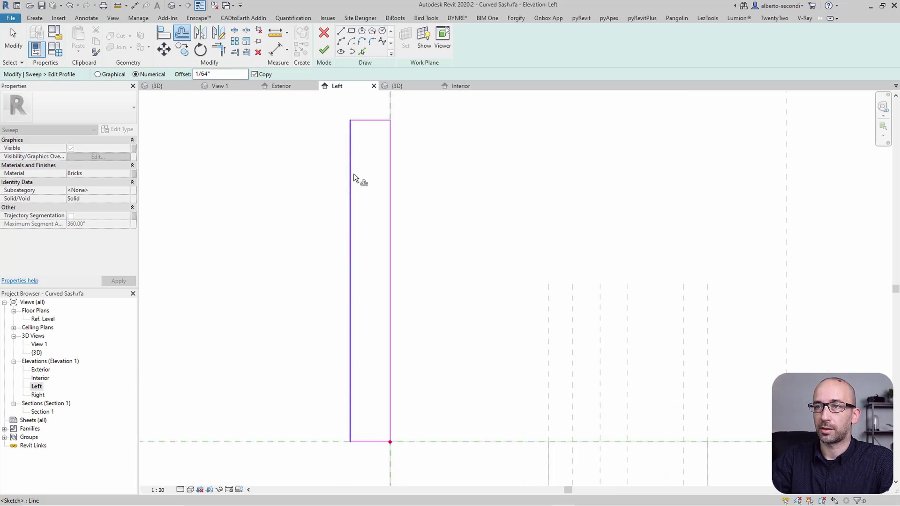
Draw a new profile line from the top-left corner to the endpoint.
click(341, 31)
scroll(353, 123, up, 5)
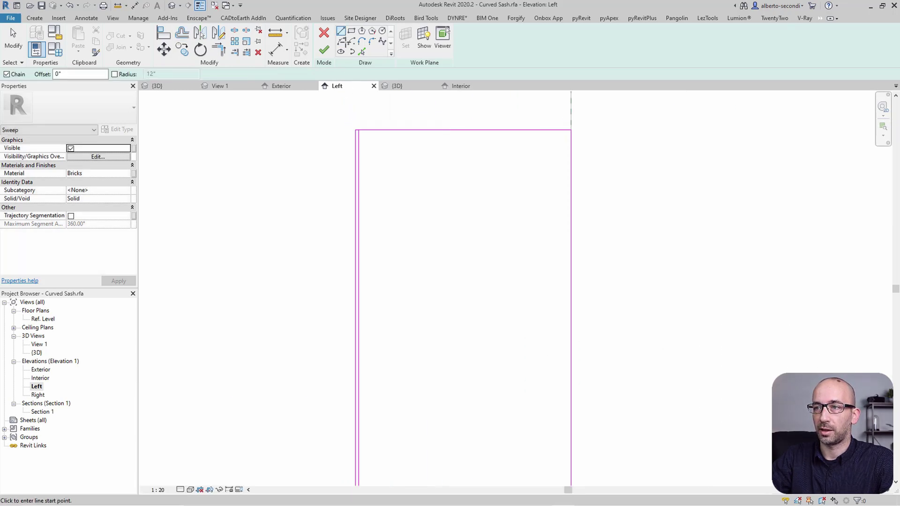
click(382, 165)
scroll(378, 149, down, 3)
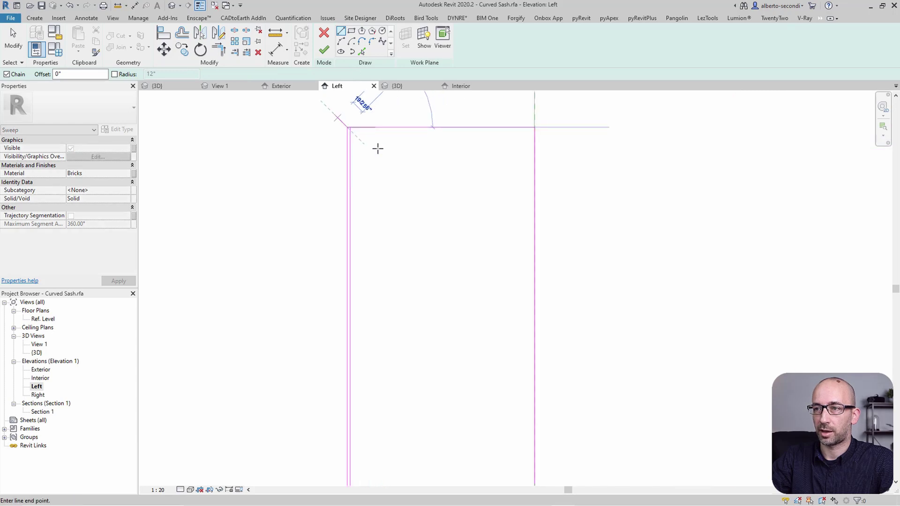
scroll(378, 149, up, 3)
scroll(378, 148, up, 4)
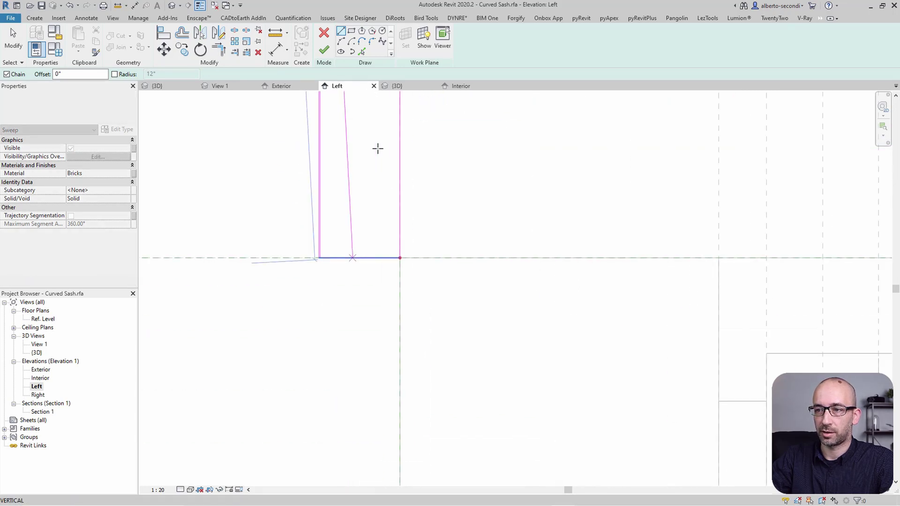
scroll(349, 211, down, 1)
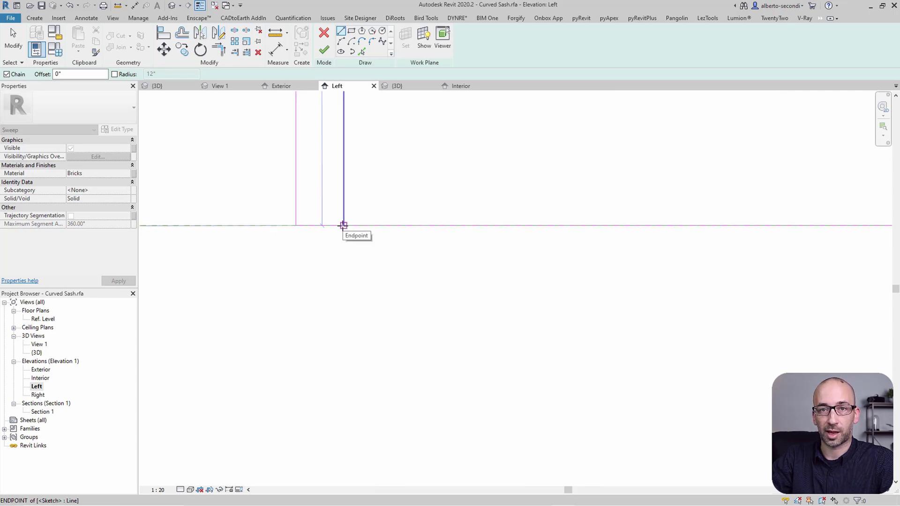
click(343, 225)
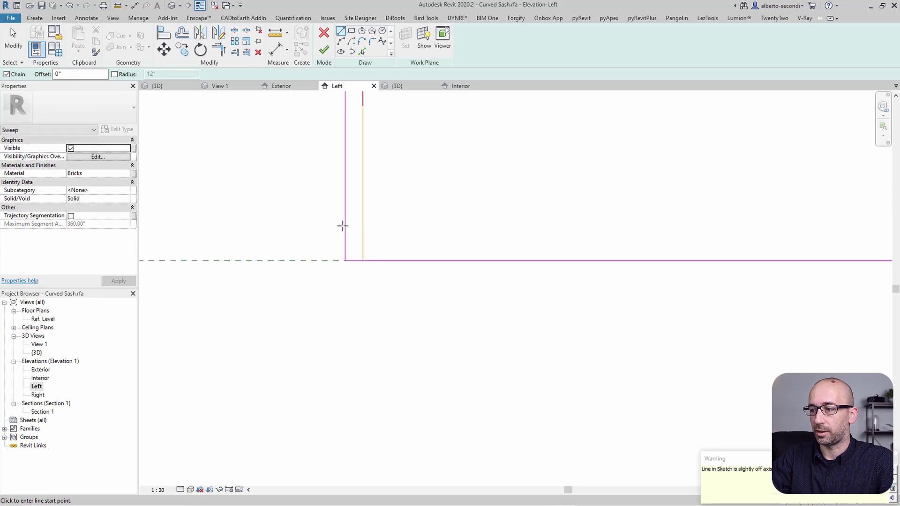
key(Escape)
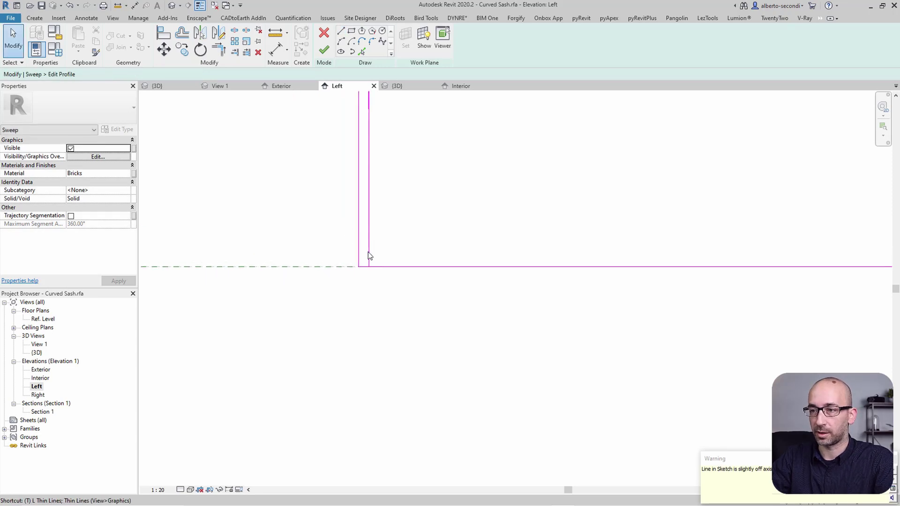
Trim the profile lines into a closed corner with TR.
key(r)
scroll(395, 346, down, 4)
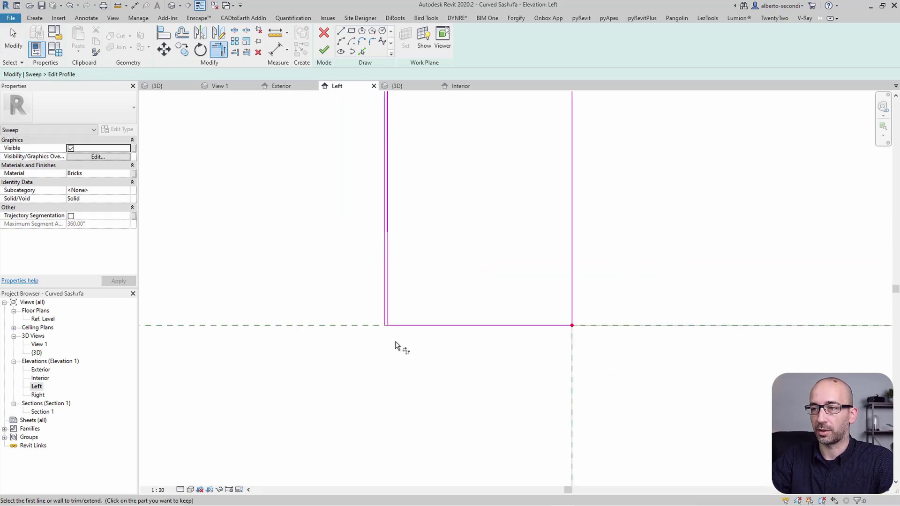
scroll(395, 346, down, 3)
scroll(395, 345, up, 6)
key(Escape)
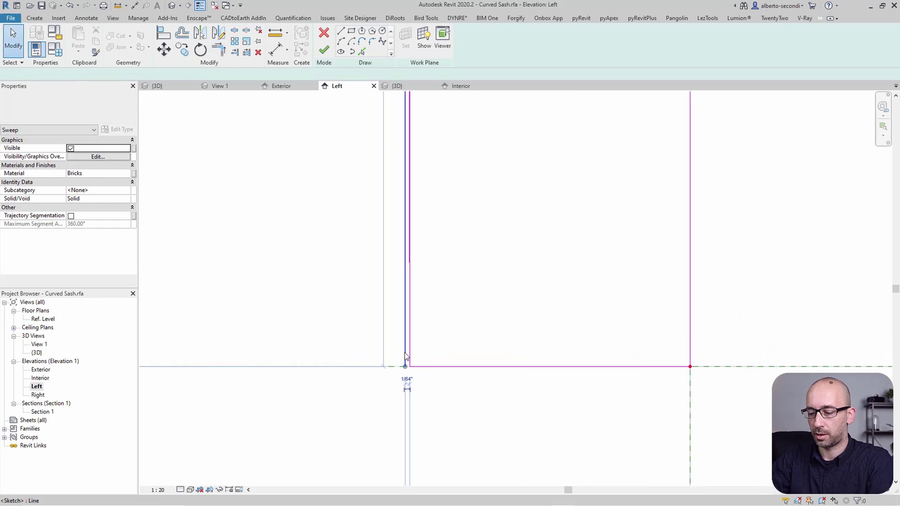
Delete the stray vertical profile line and finish the profile sketch.
scroll(404, 355, down, 5)
mouse_move(404, 355)
middle_down()
mouse_move(412, 359)
mouse_move(404, 352)
middle_up()
scroll(404, 353, up, 10)
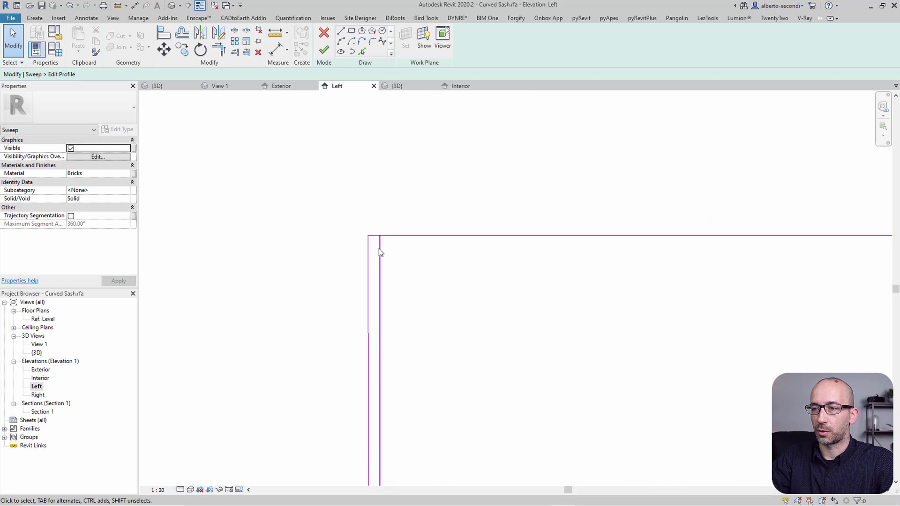
click(379, 249)
key(Delete)
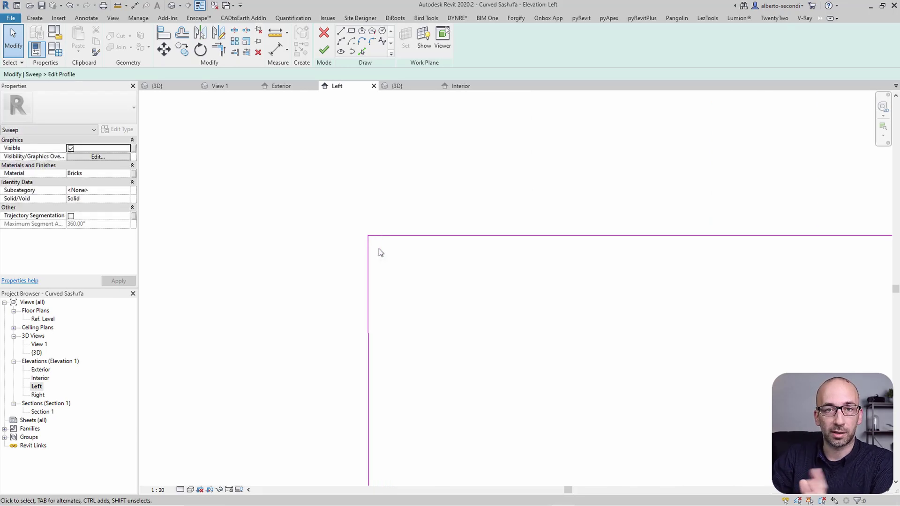
scroll(366, 197, down, 8)
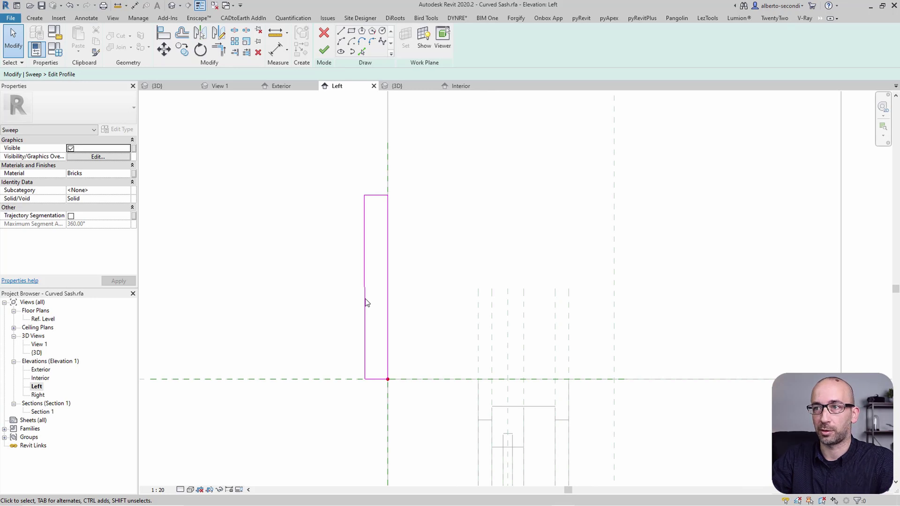
click(322, 52)
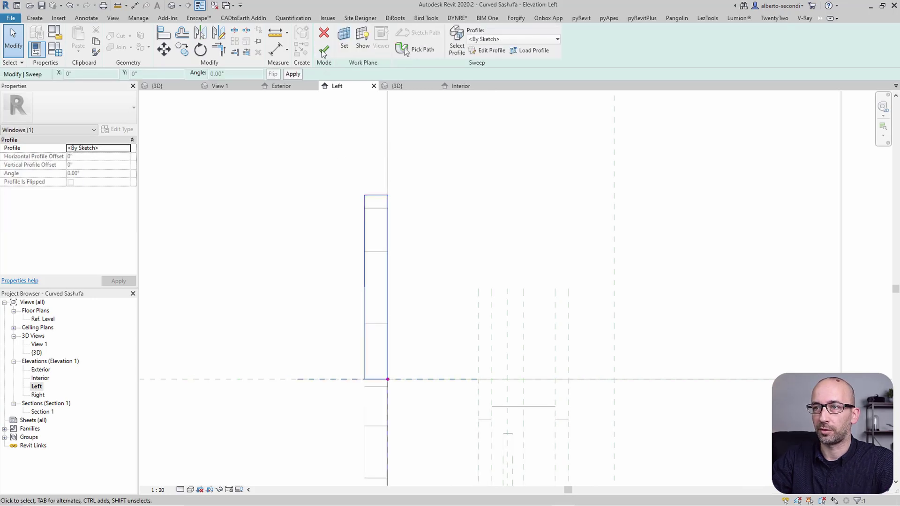
Finish the sweep and view the regenerated soldier-brick arch in the default 3D view.
click(323, 51)
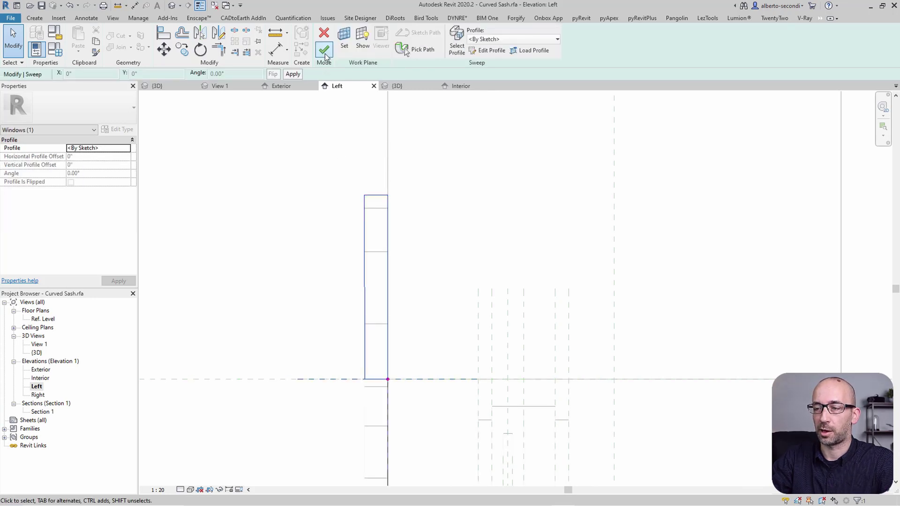
click(171, 6)
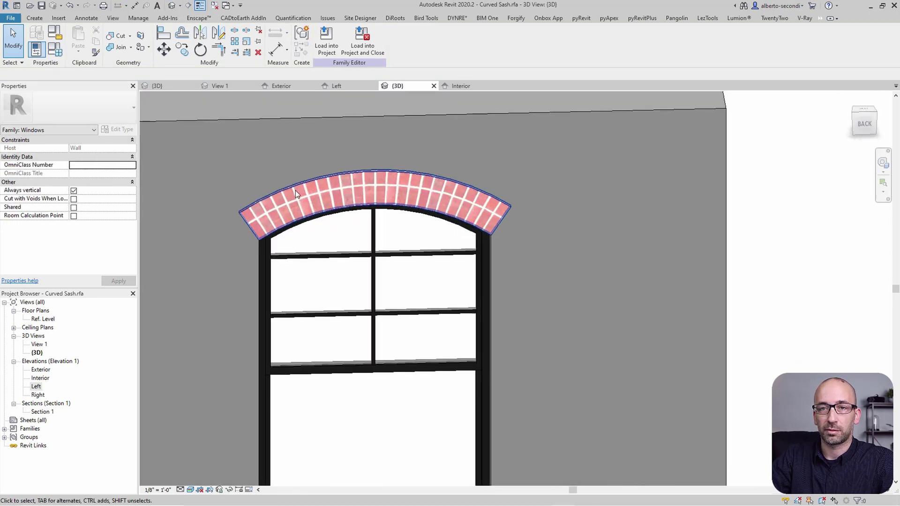
scroll(295, 190, up, 3)
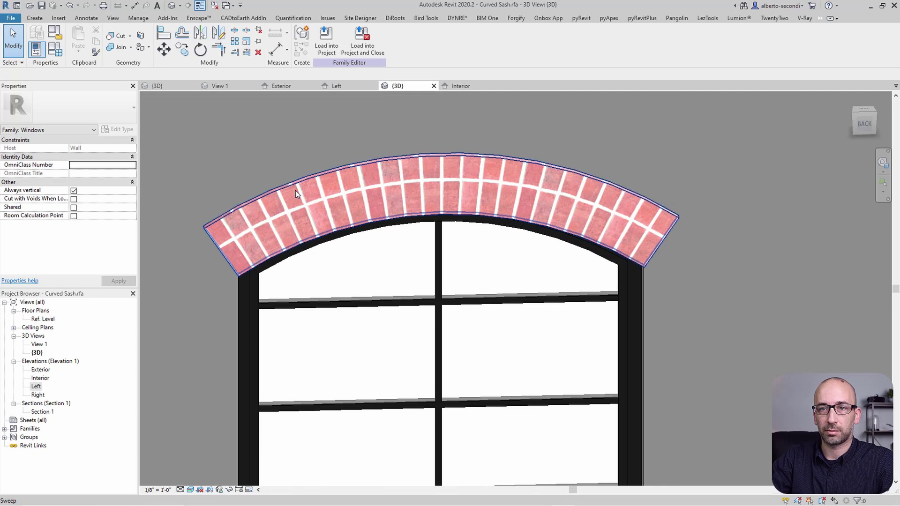
scroll(295, 190, down, 2)
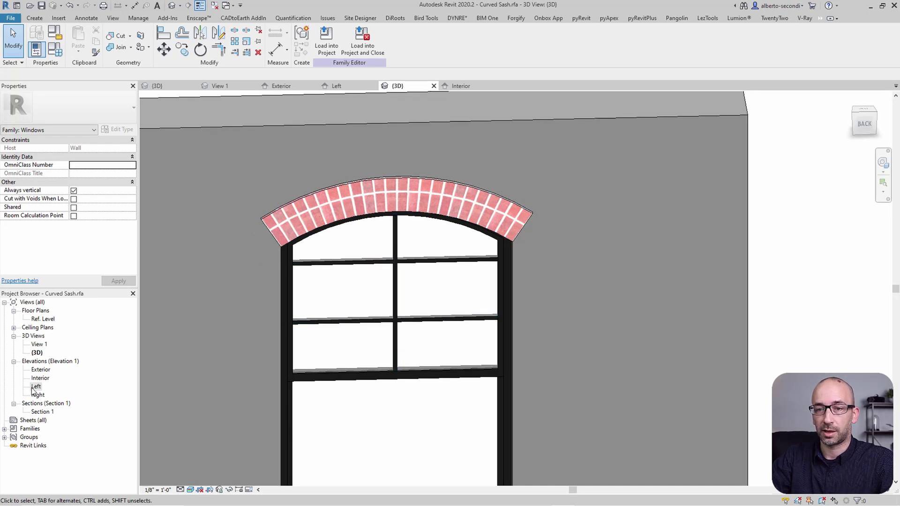
Change the Bricks image texture's Y offset from 2 3/4" to -5 and apply the material.
click(334, 190)
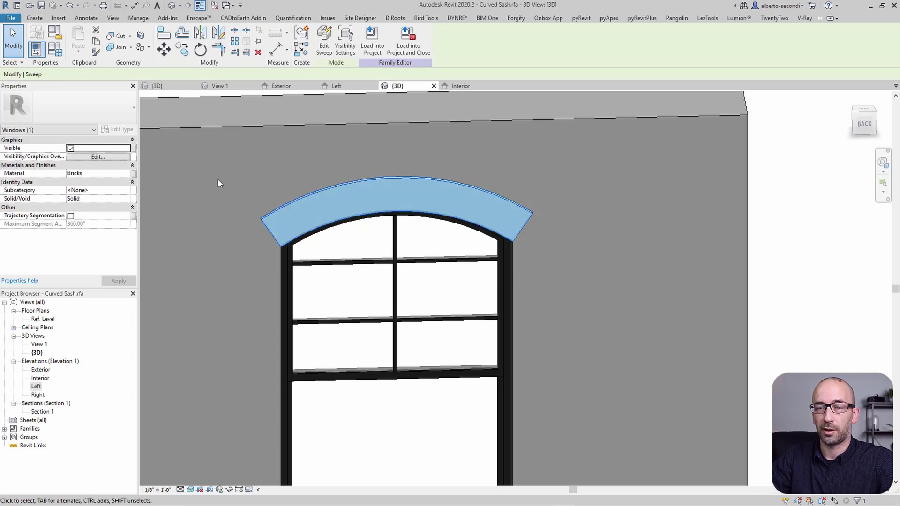
click(108, 173)
click(128, 173)
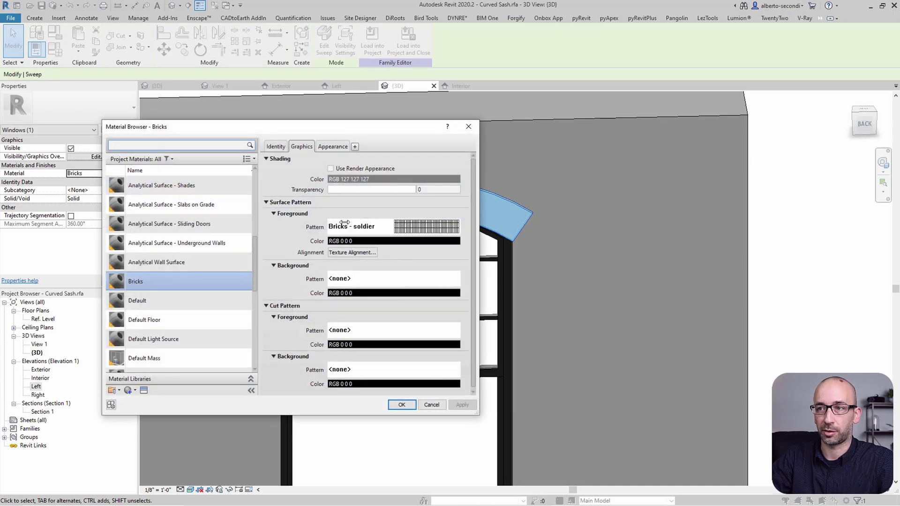
click(337, 147)
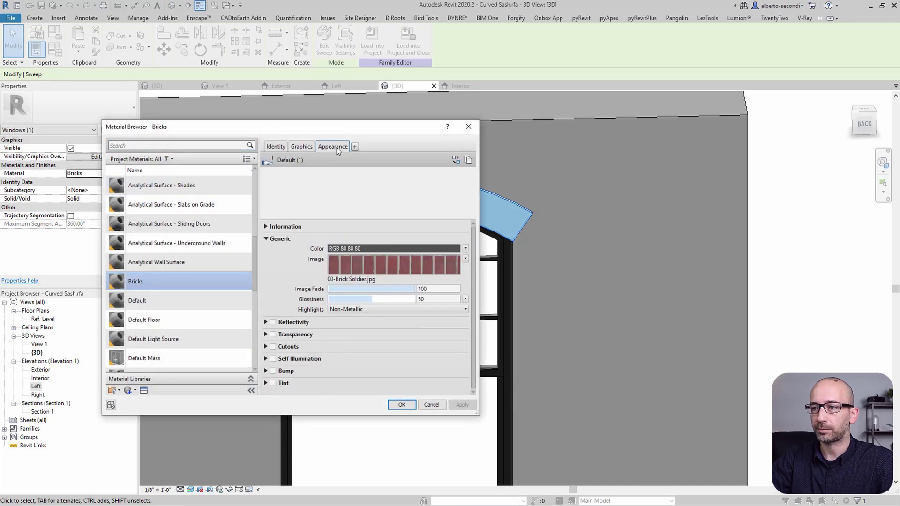
click(378, 266)
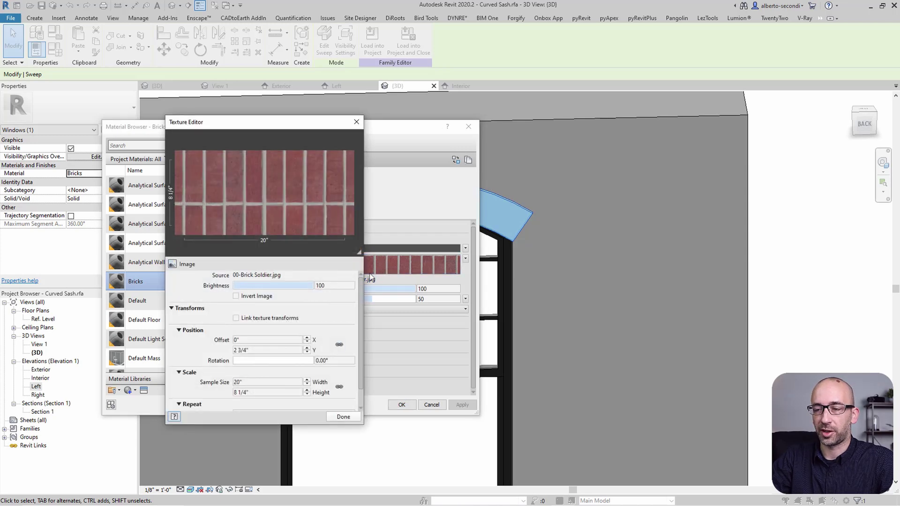
click(238, 361)
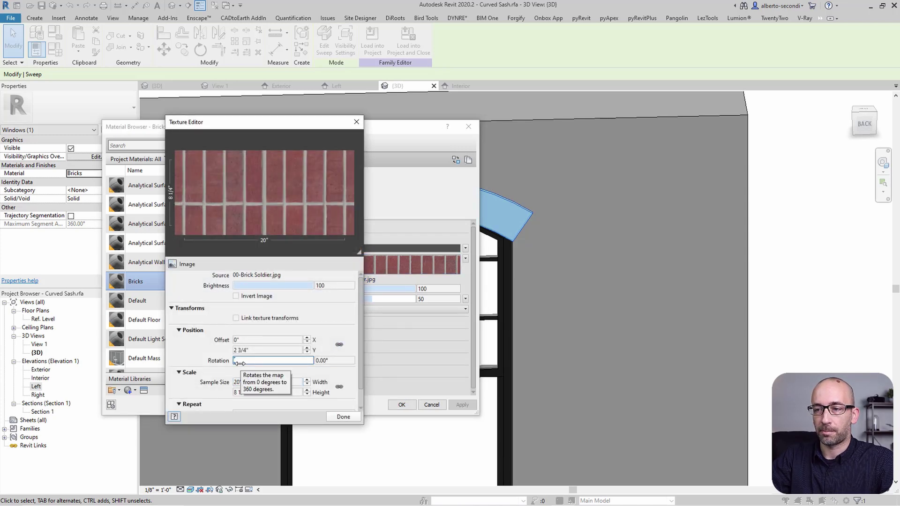
click(259, 351)
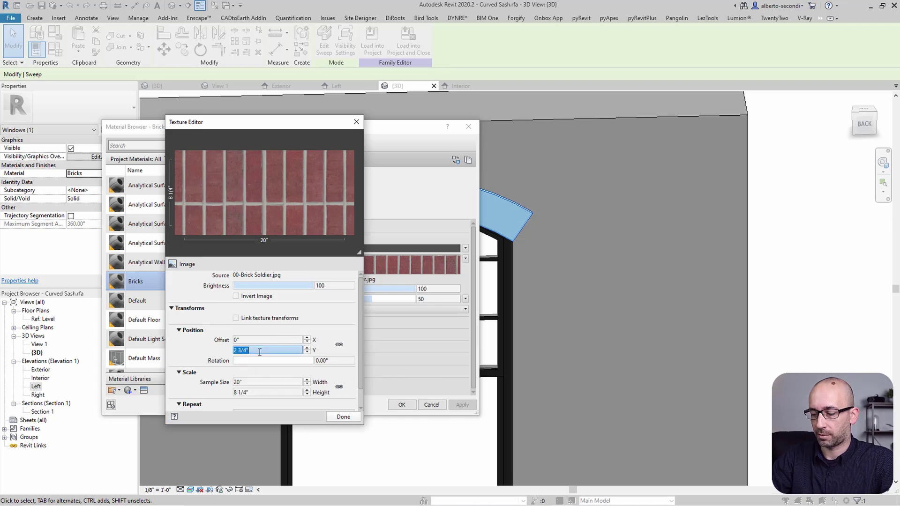
text(-.5)
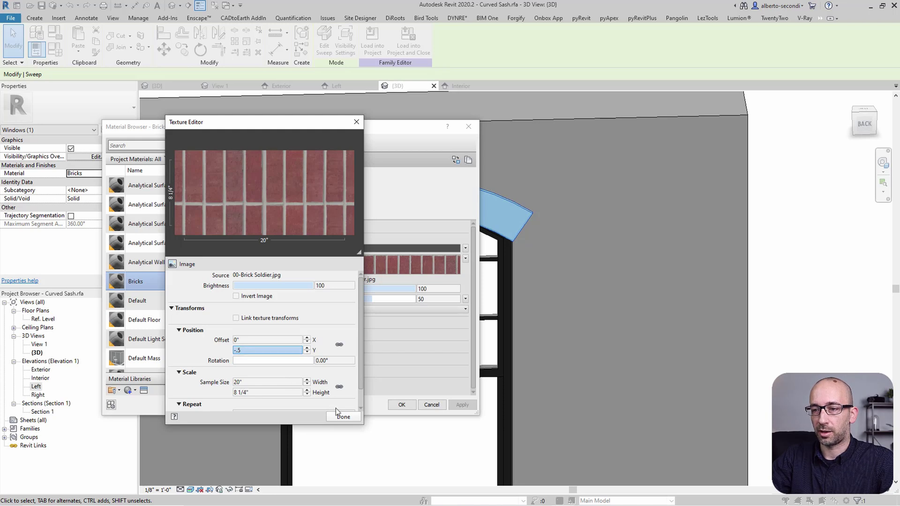
click(346, 417)
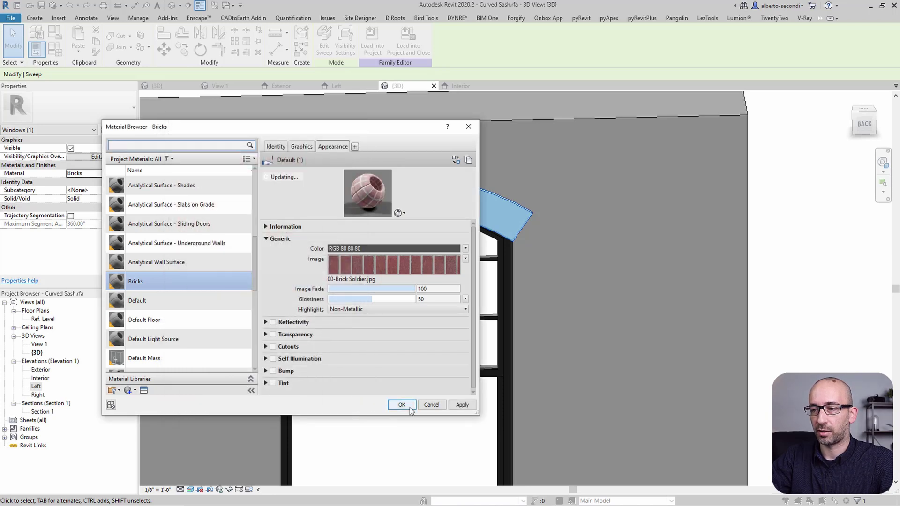
click(402, 404)
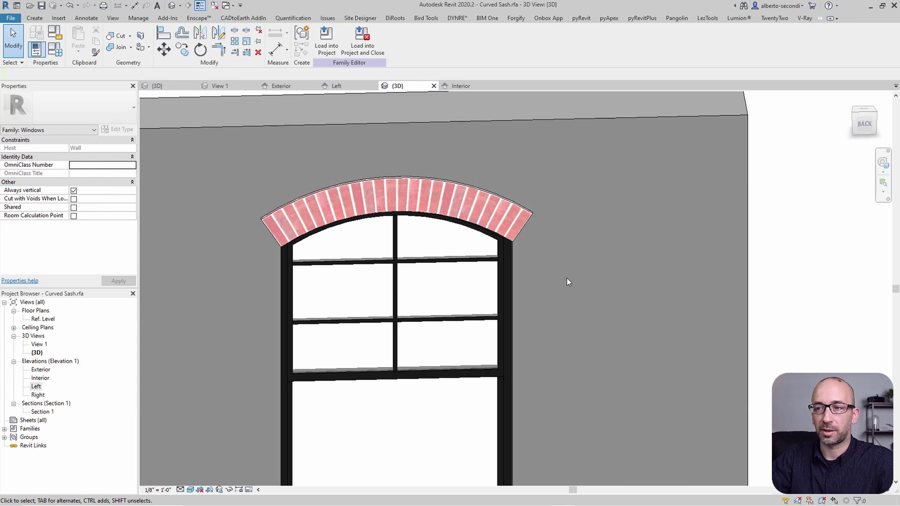
Deselect the brick arch sweep, then orbit and zoom out to view its soldier-brick course.
click(320, 216)
shift+middle_drag(325, 223, 326, 217)
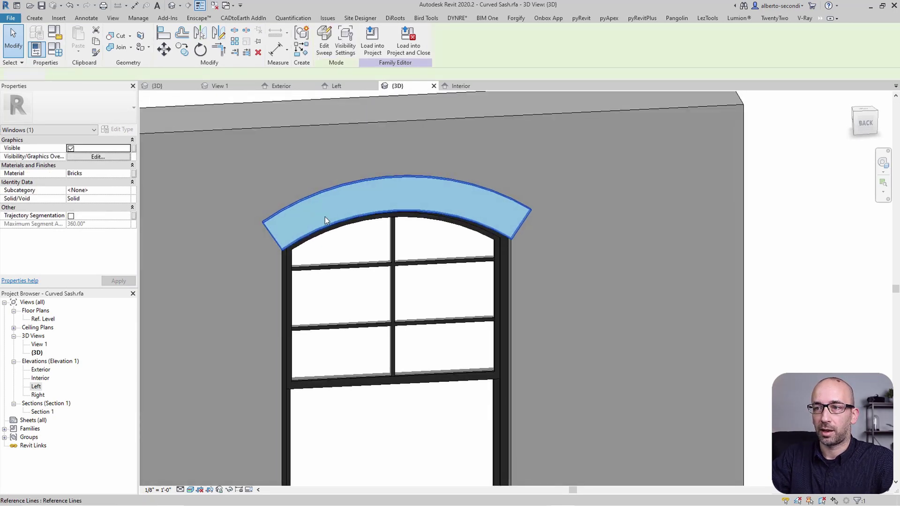
key(Escape)
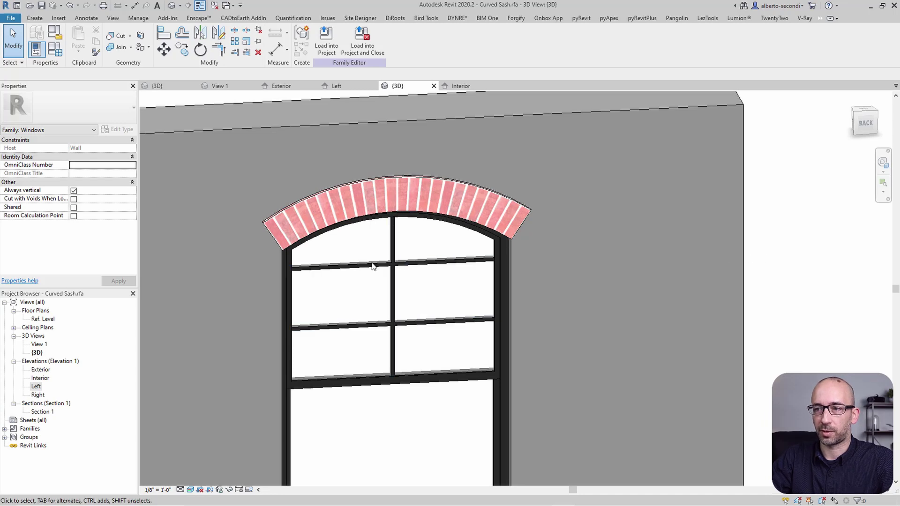
shift+middle_drag(372, 262, 342, 232)
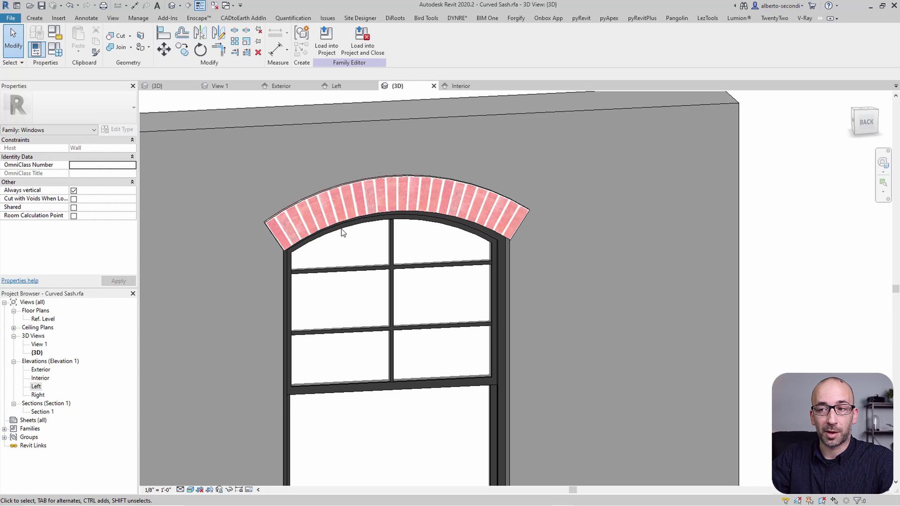
scroll(342, 229, down, 3)
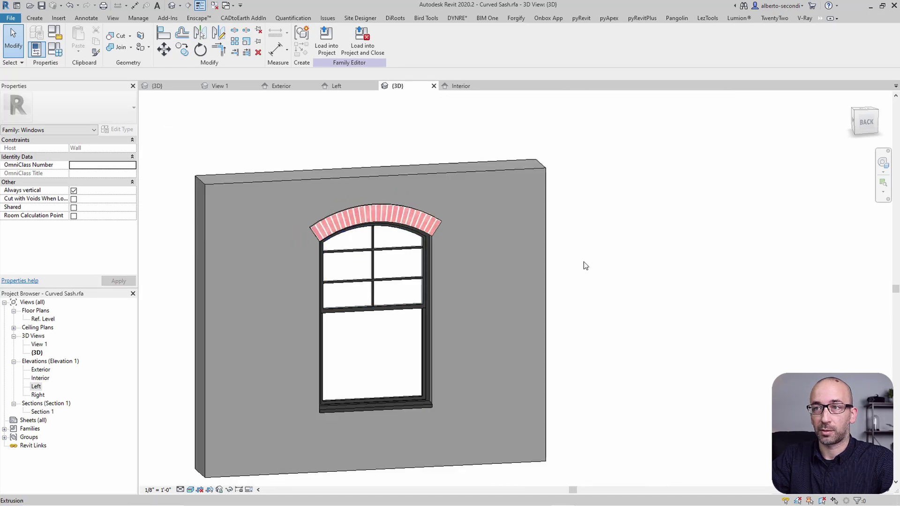
click(55, 55)
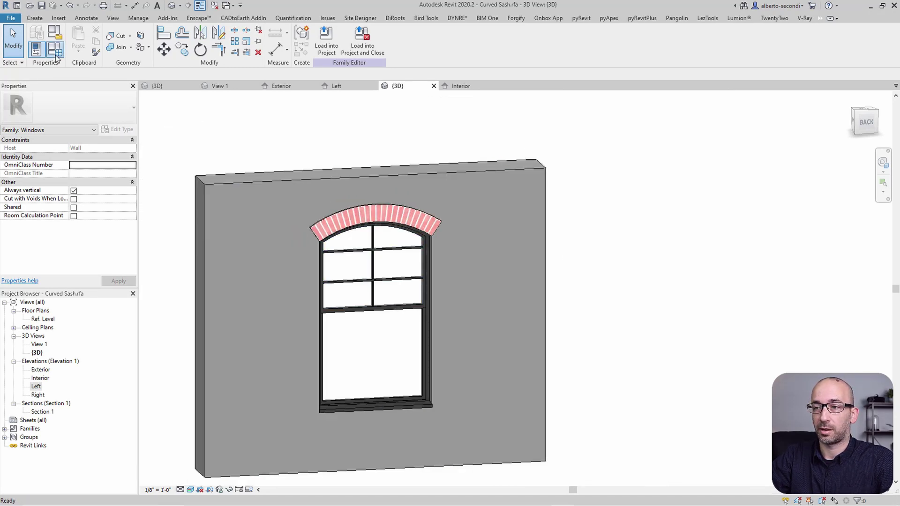
scroll(430, 192, down, 3)
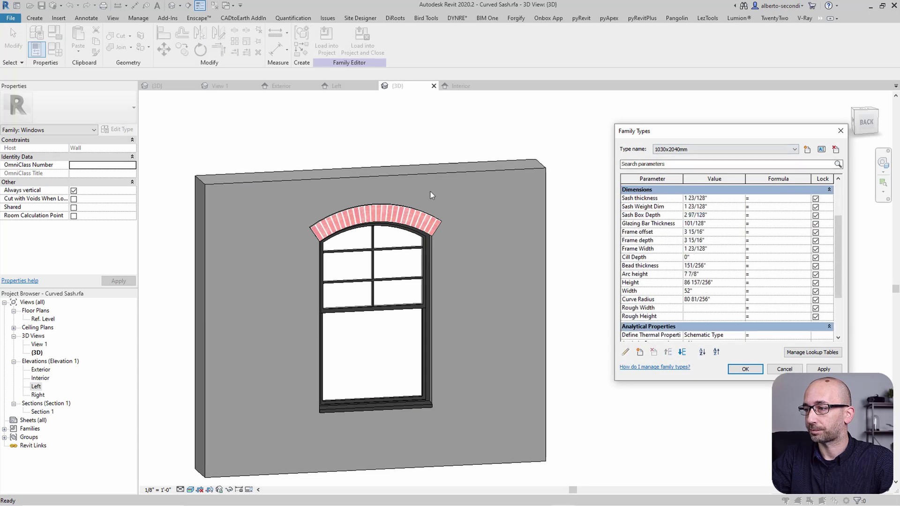
click(702, 291)
text(60)
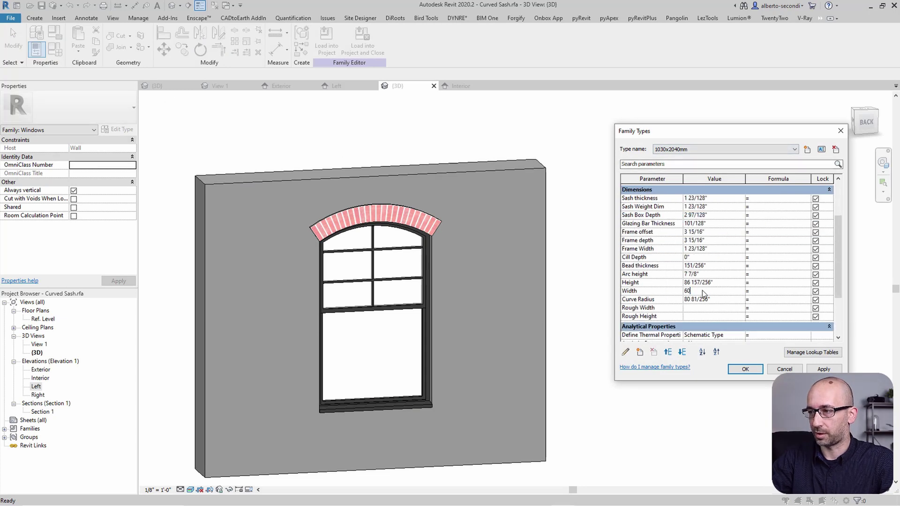
click(744, 368)
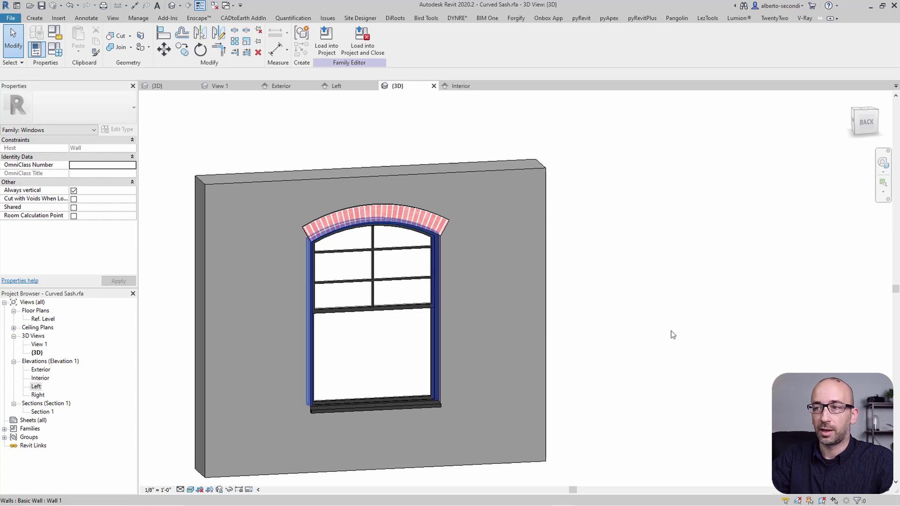
scroll(502, 252, up, 5)
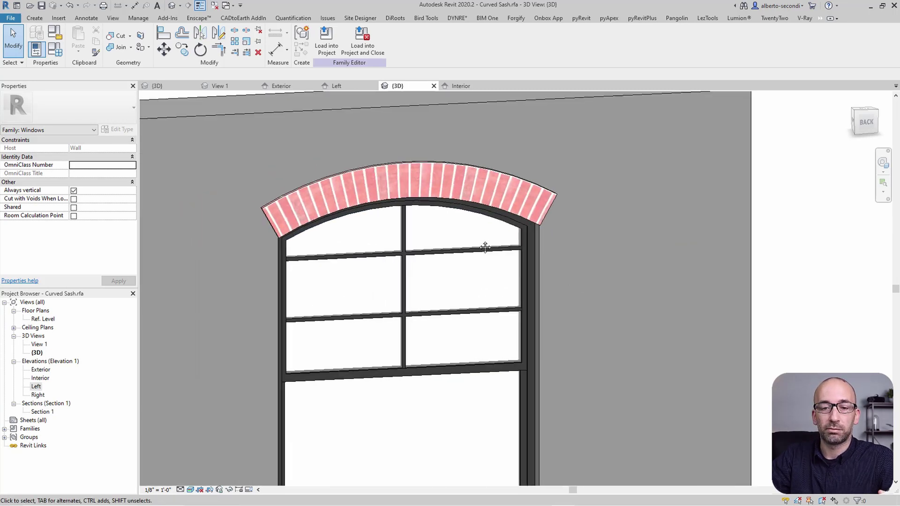
scroll(276, 232, up, 4)
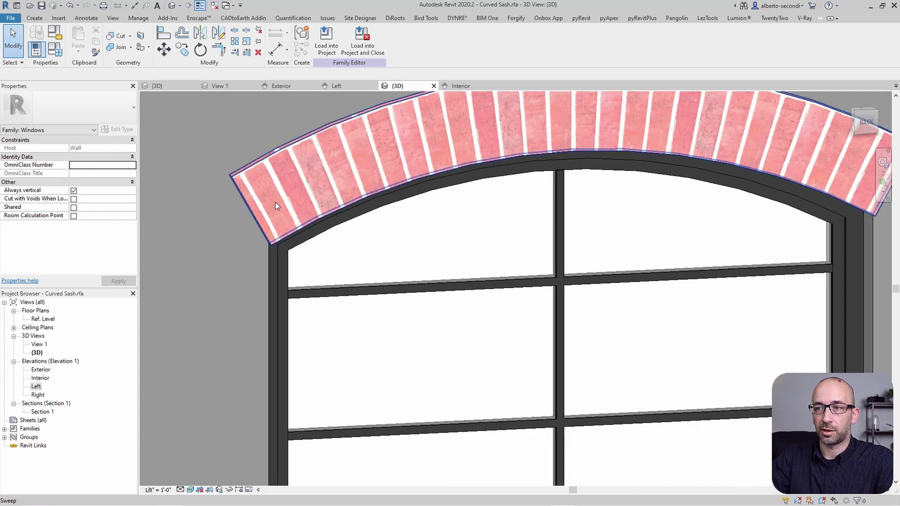
scroll(274, 201, down, 5)
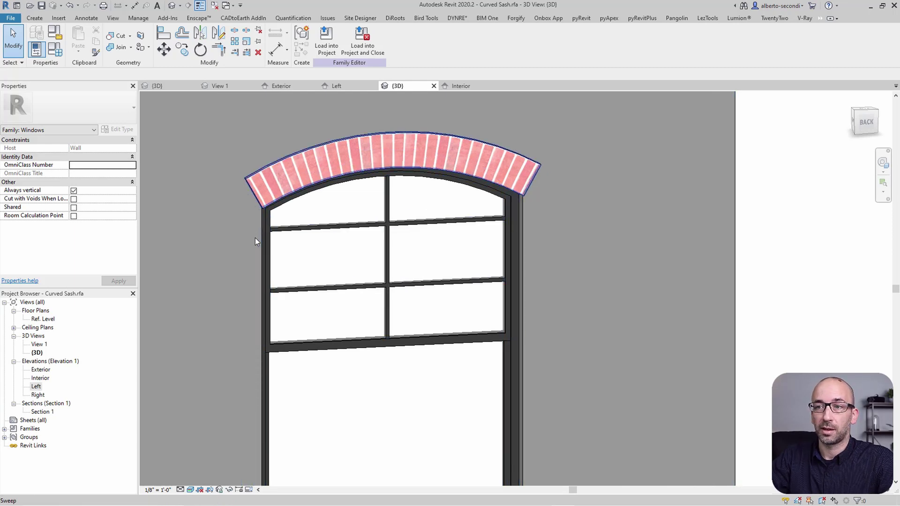
scroll(255, 238, up, 3)
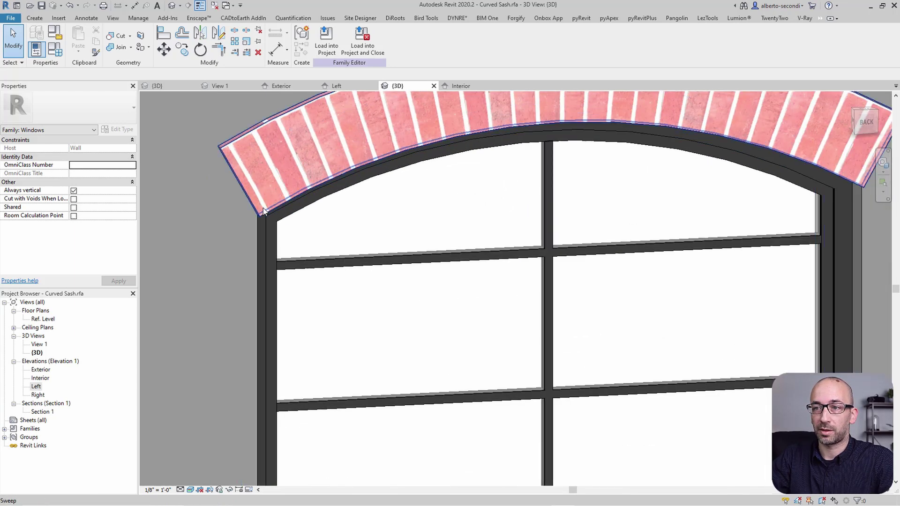
scroll(263, 208, down, 2)
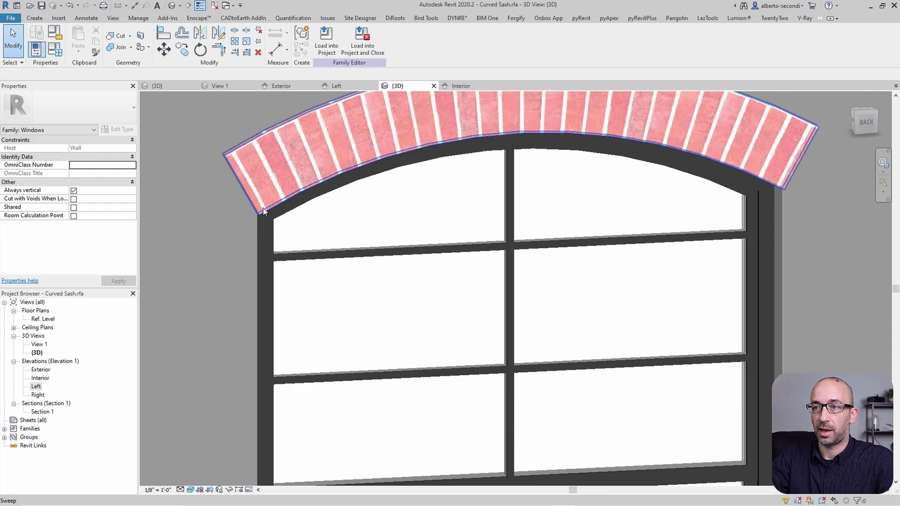
click(290, 151)
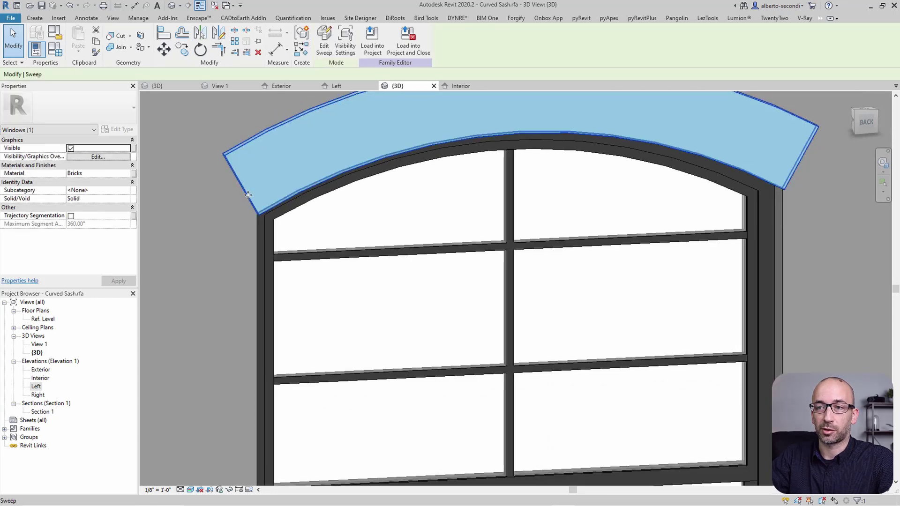
click(222, 200)
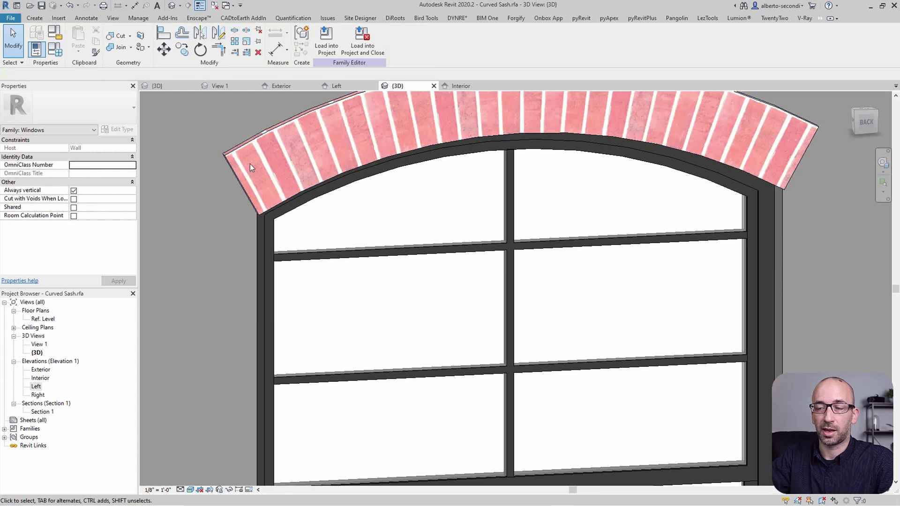
scroll(249, 164, up, 1)
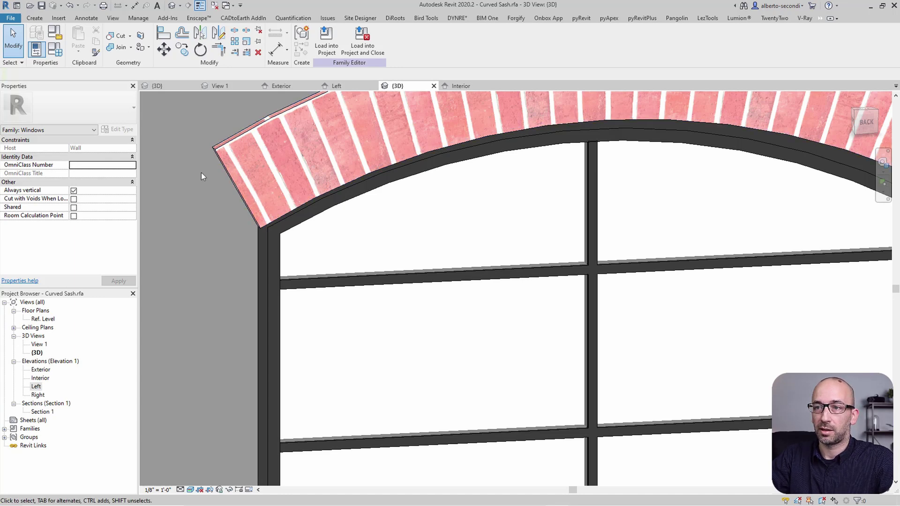
scroll(190, 167, down, 2)
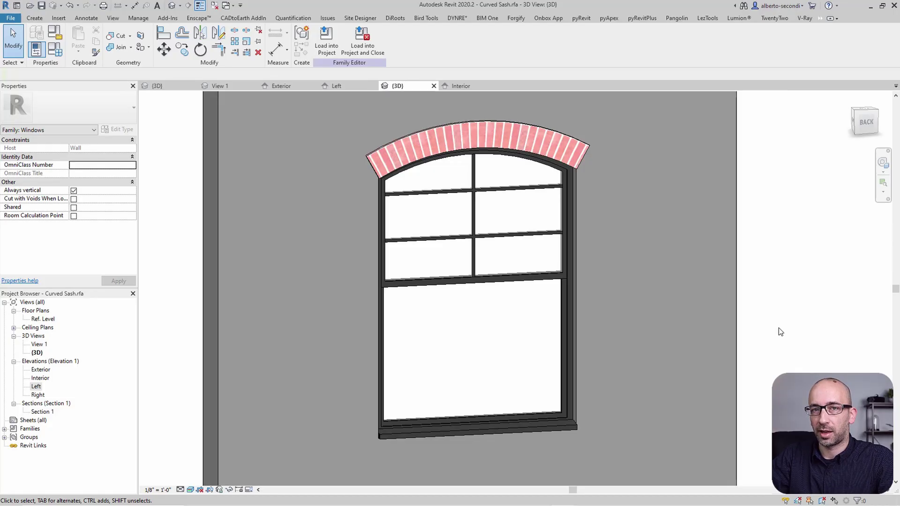
Shift the sweep's Bricks material texture down two steps in Texture Alignment.
click(380, 147)
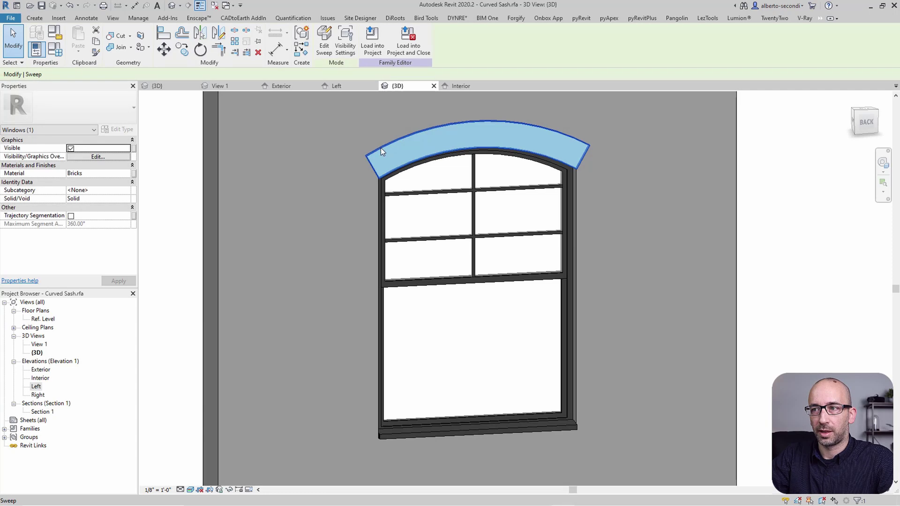
click(125, 175)
click(126, 175)
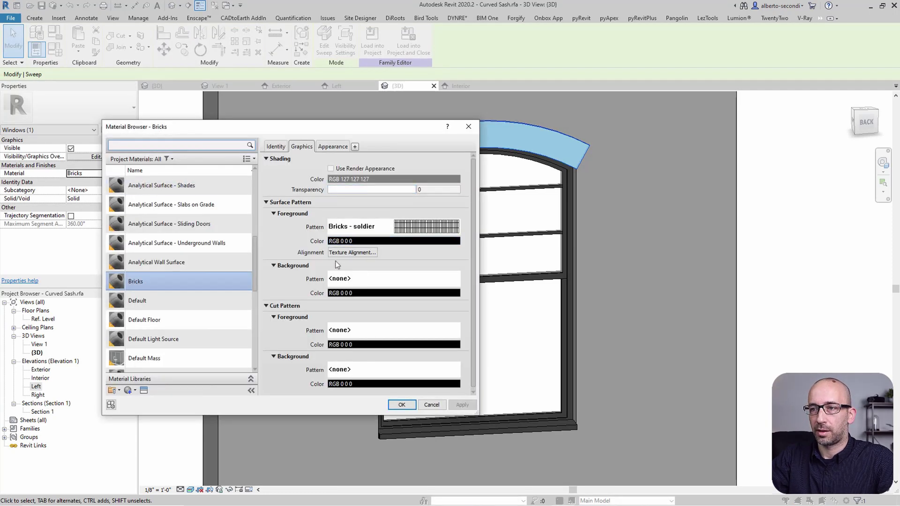
click(367, 253)
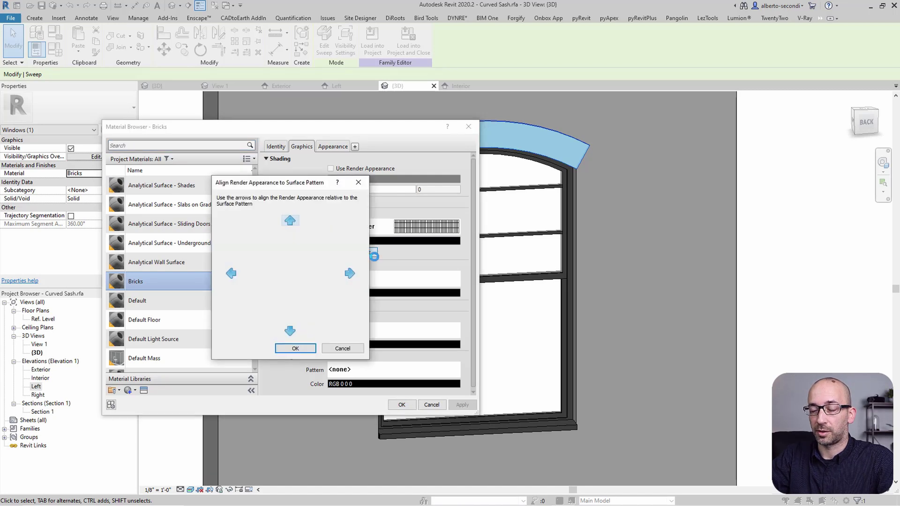
drag(289, 183, 279, 191)
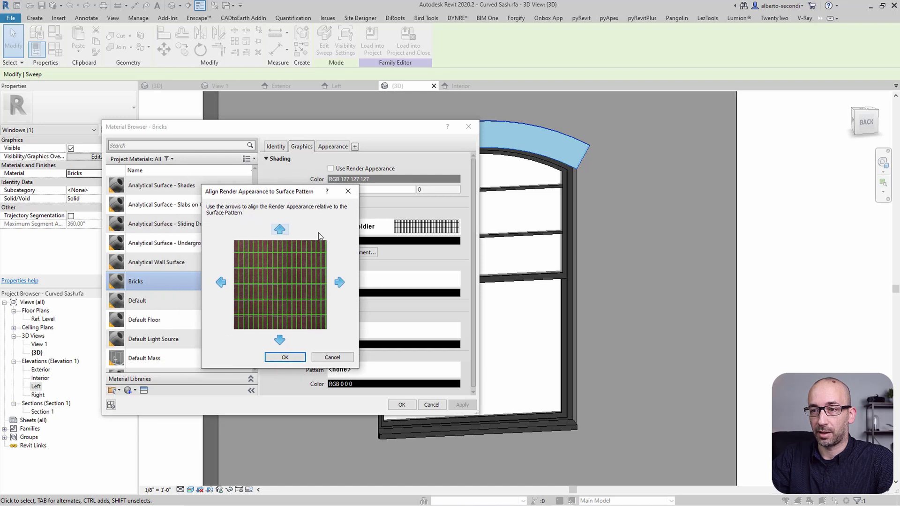
click(279, 339)
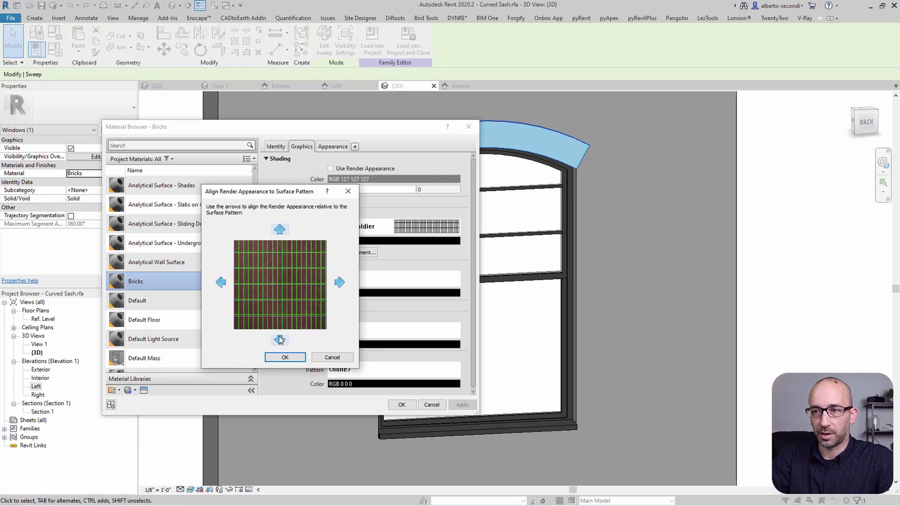
click(279, 340)
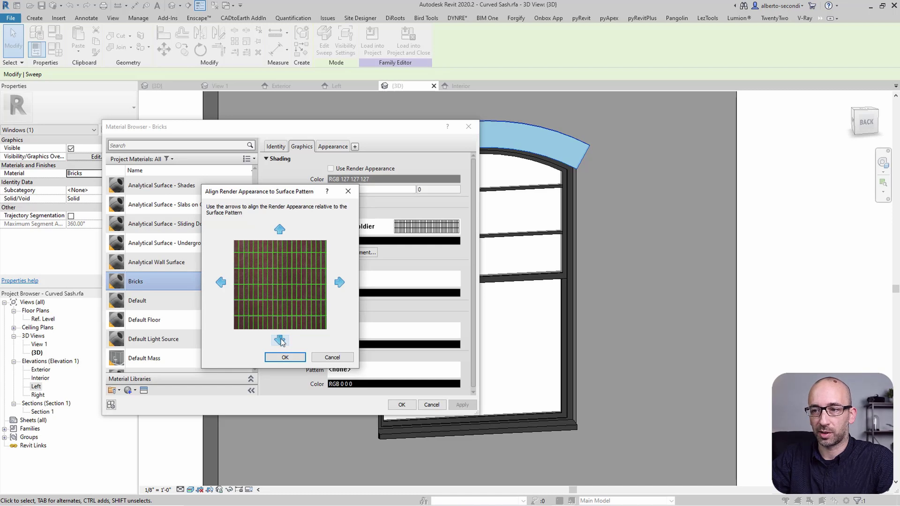
click(285, 357)
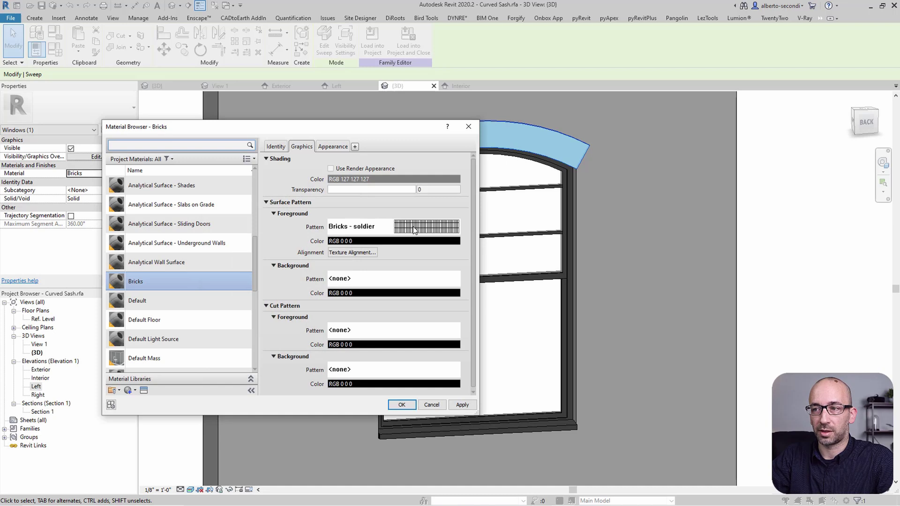
Keep Bricks - soldier as the surface pattern (8 1/2" spacing) and apply the material.
click(414, 229)
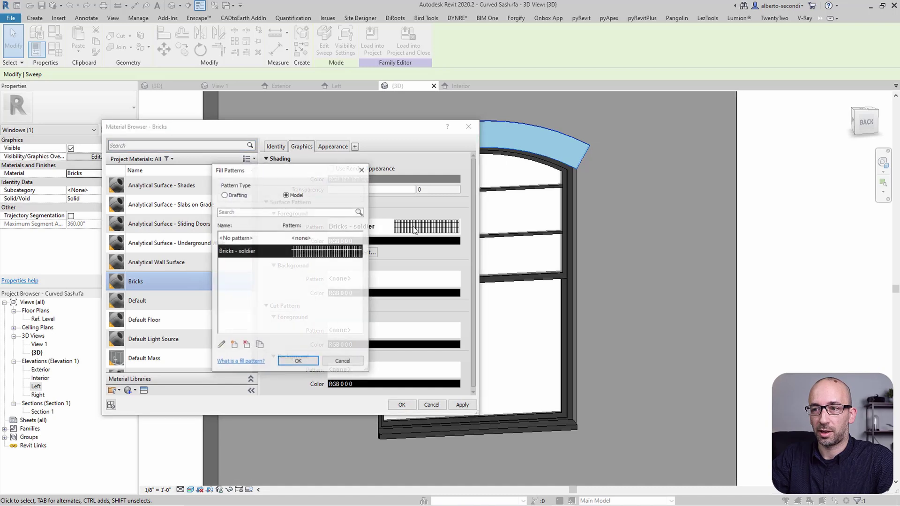
double_click(315, 252)
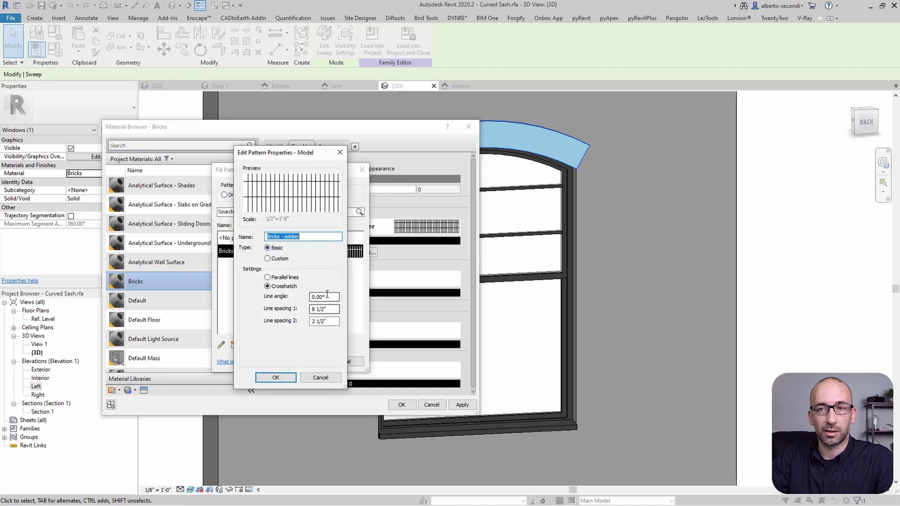
click(330, 311)
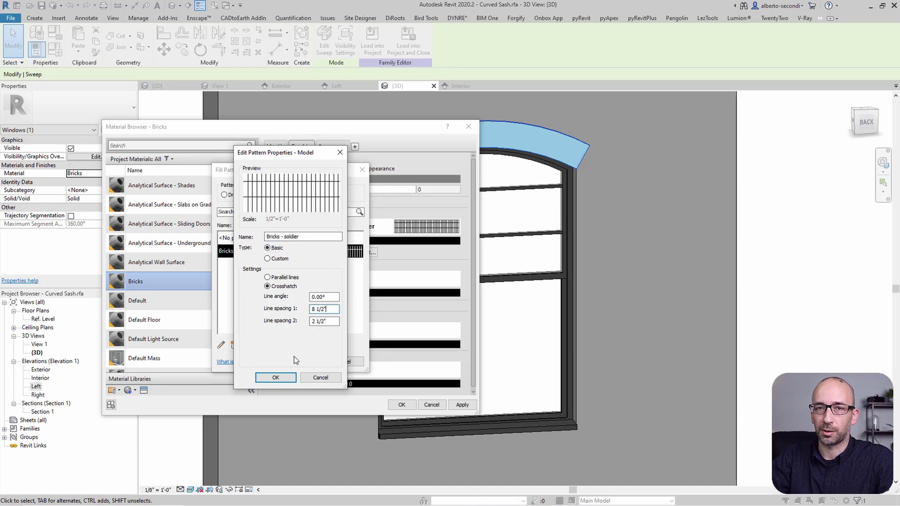
click(287, 381)
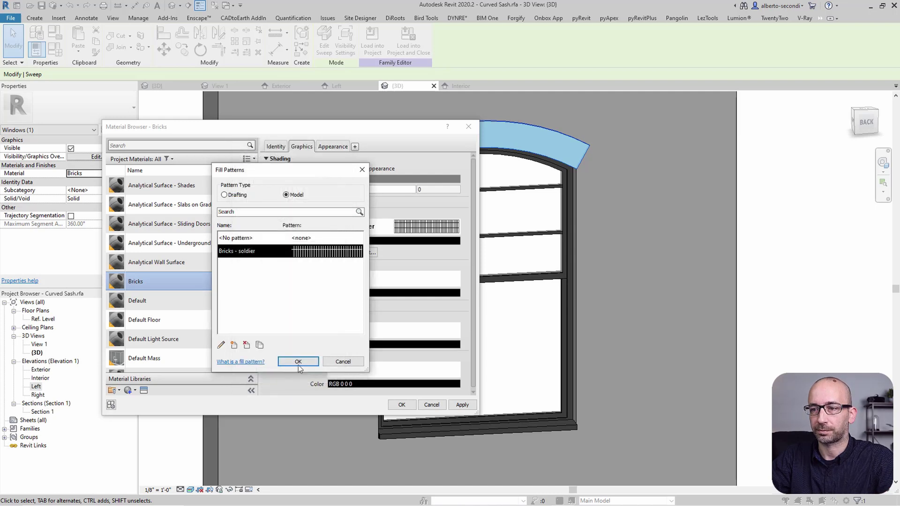
click(301, 361)
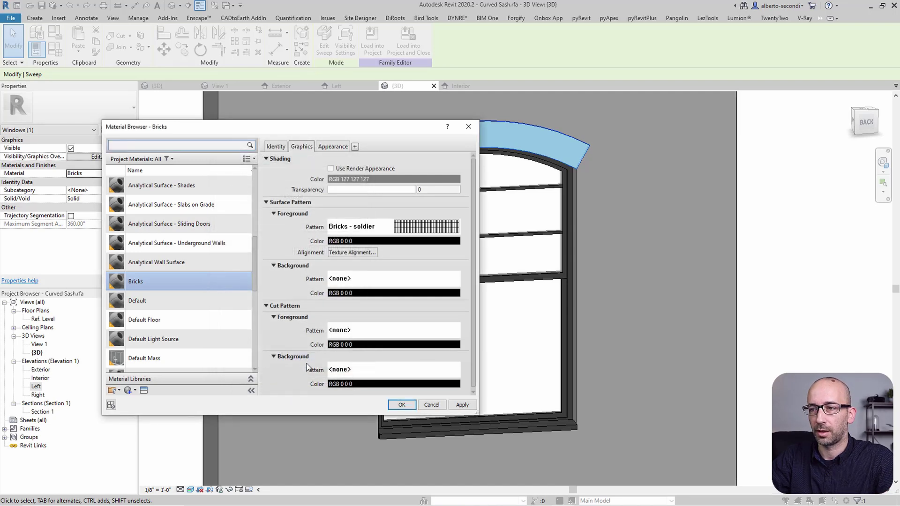
click(401, 404)
Set the visual style to Hidden Line, then zoom into the RADIAL MAPPING project's 3D view.
click(779, 307)
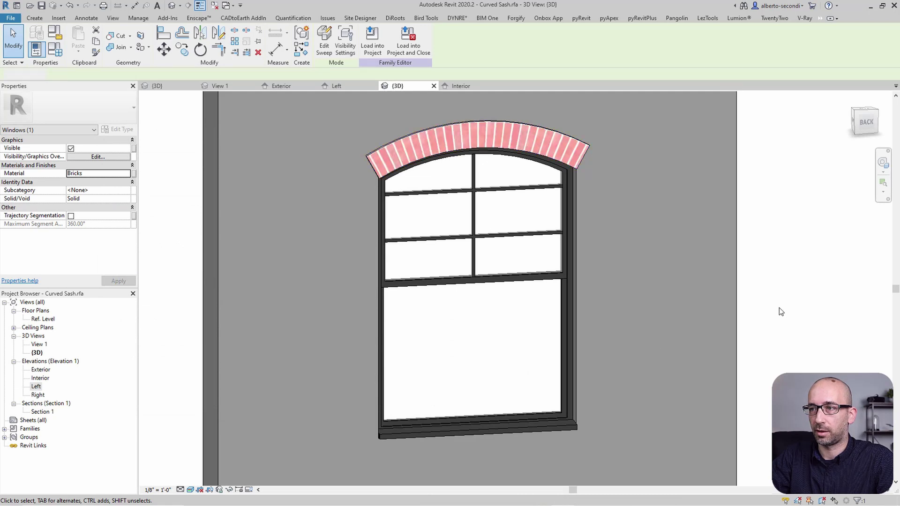
click(189, 490)
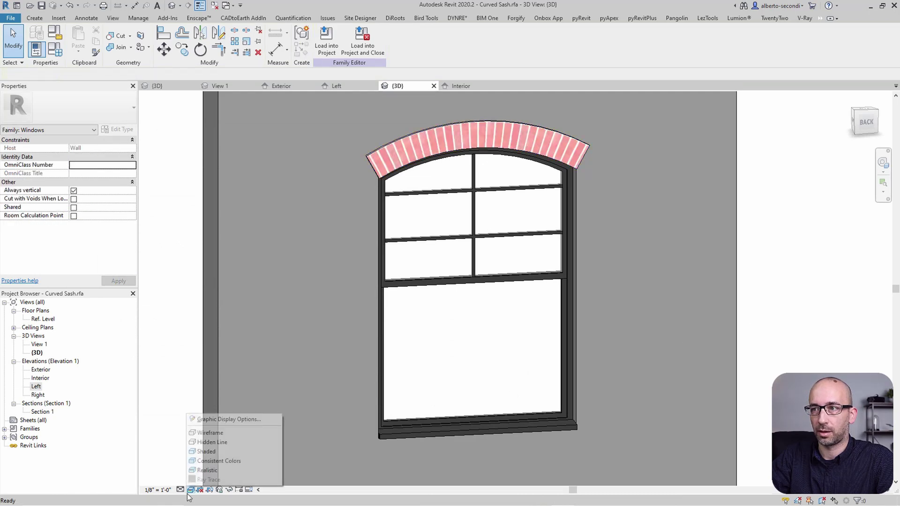
click(206, 443)
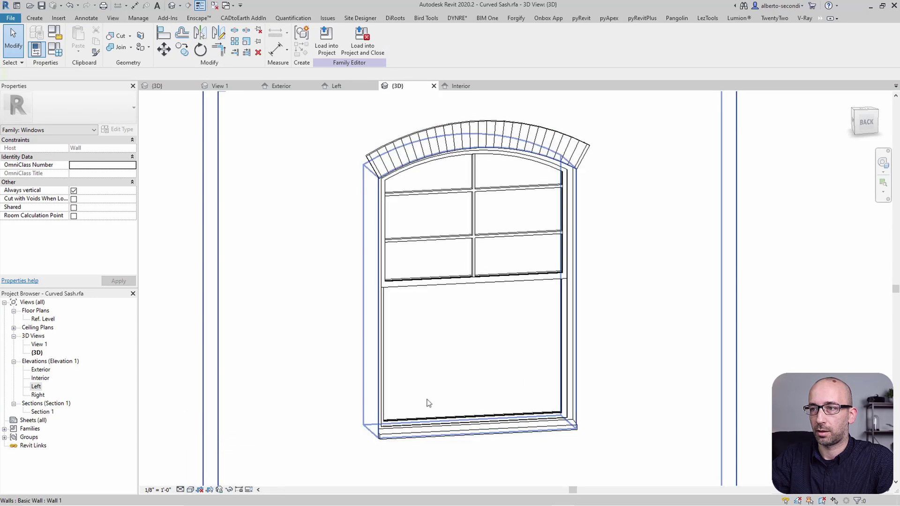
scroll(773, 331, up, 3)
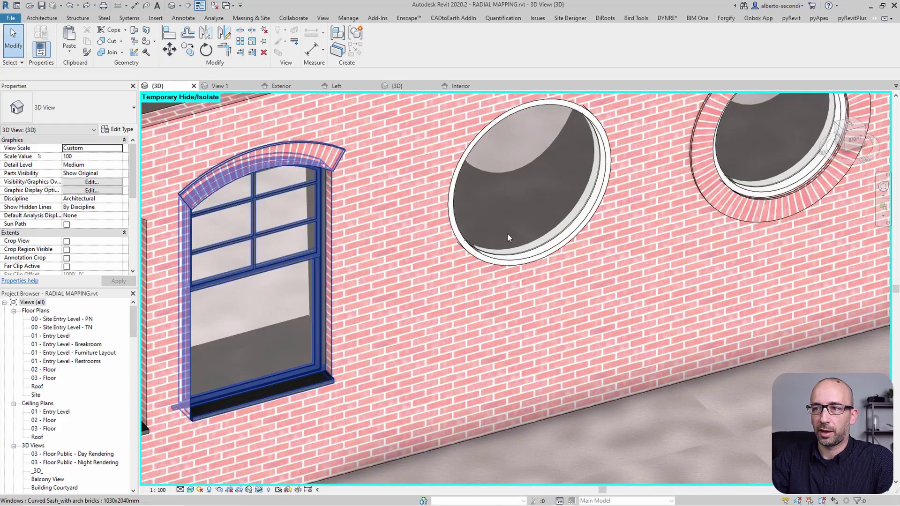
scroll(328, 194, up, 1)
Select the plain circular window instead of the arched one and edit its family.
click(318, 193)
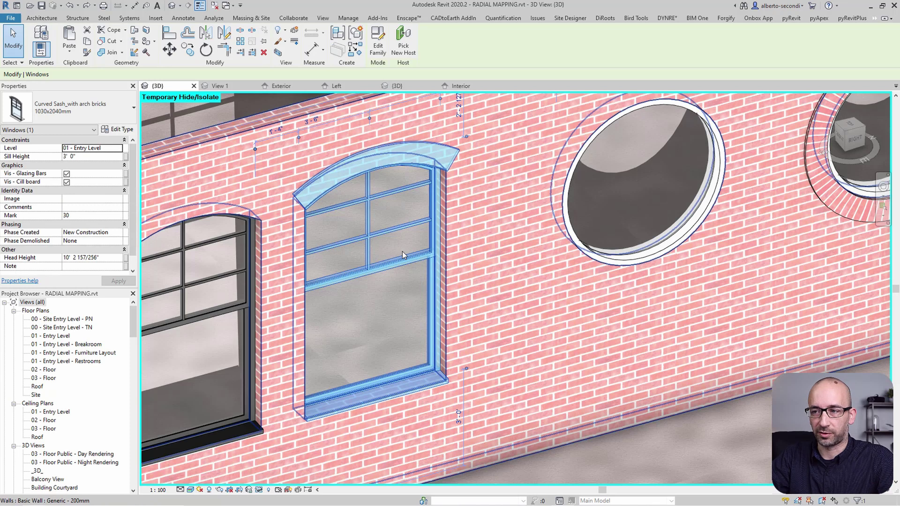
key(Escape)
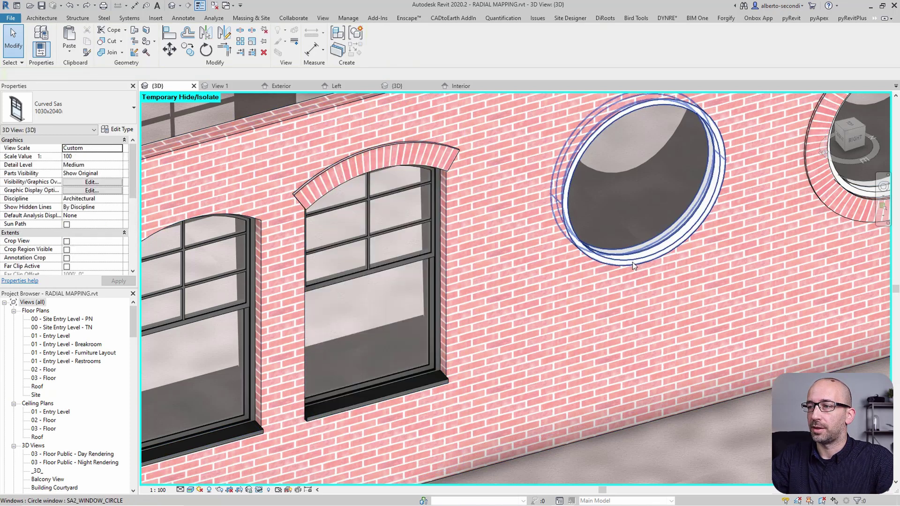
click(632, 263)
middle_drag(633, 265, 586, 278)
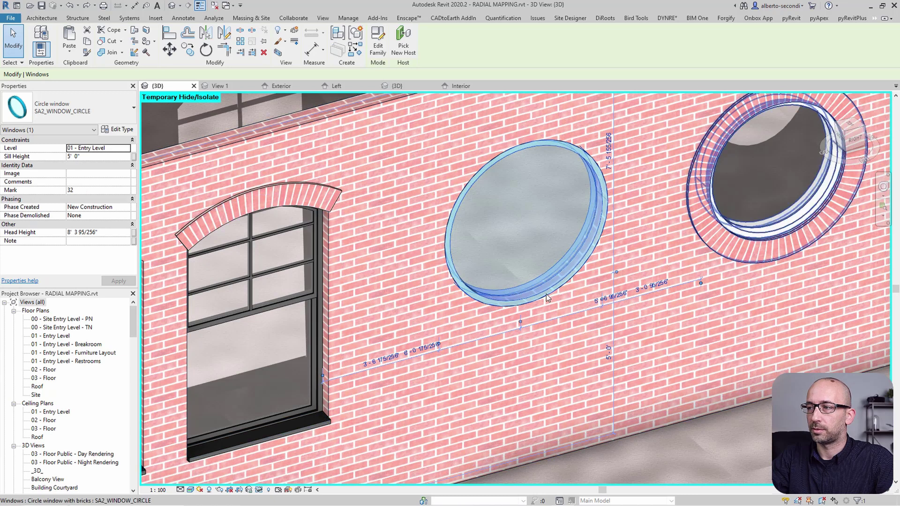
click(373, 46)
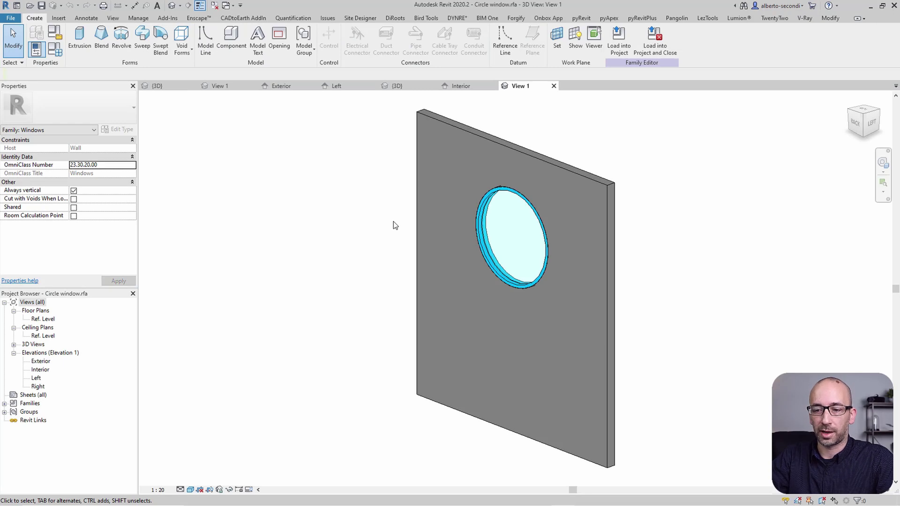
Paste the copied brick sweep into the Ref. Level plan and dismiss the off-axis warning.
double_click(45, 320)
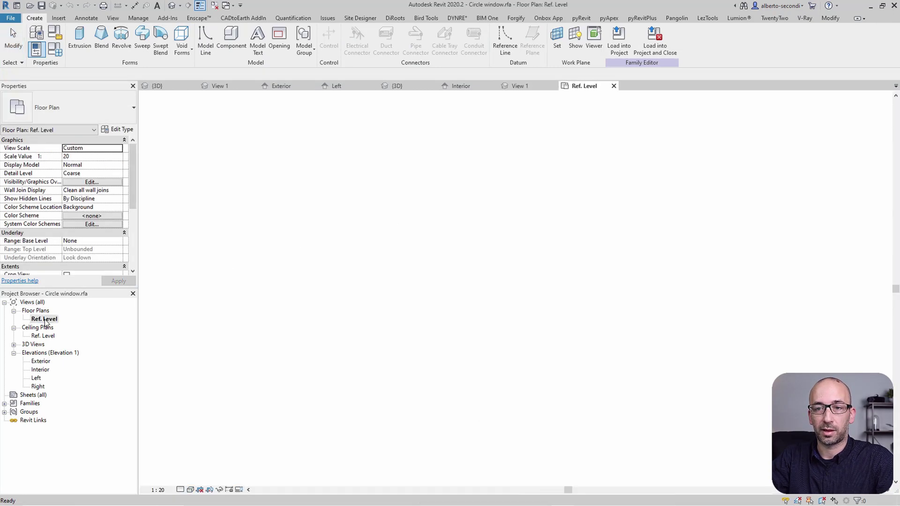
click(41, 362)
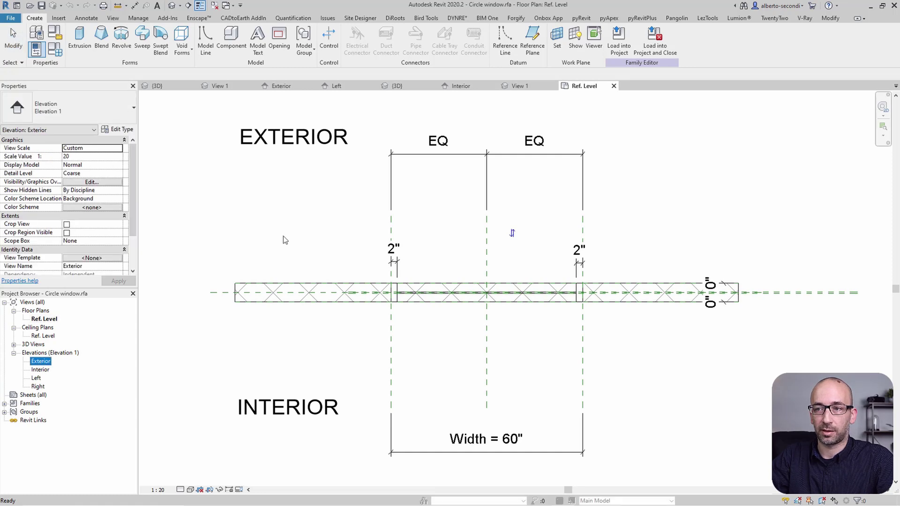
click(321, 220)
key(ctrl+v)
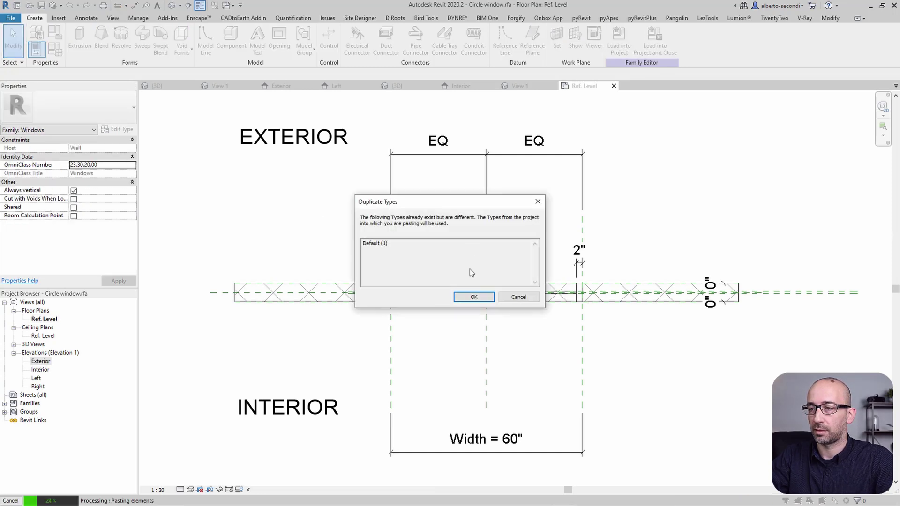
key(Return)
click(462, 265)
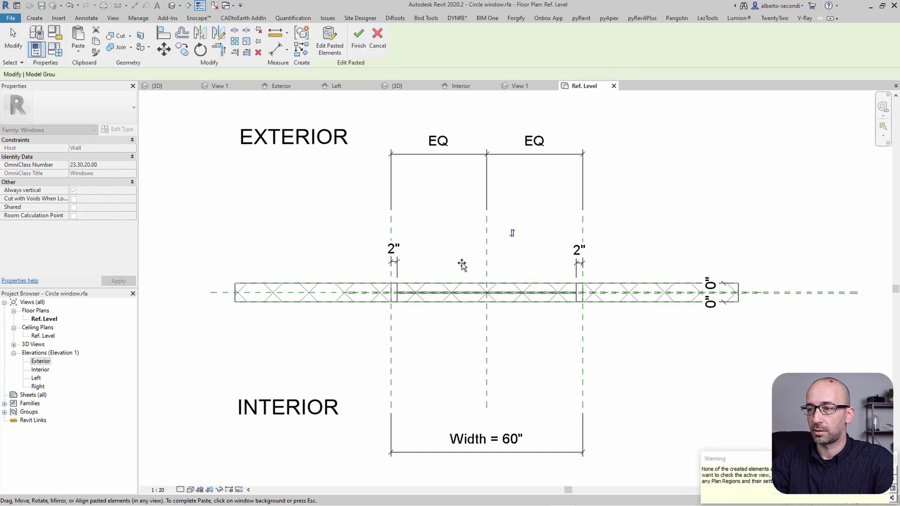
click(368, 49)
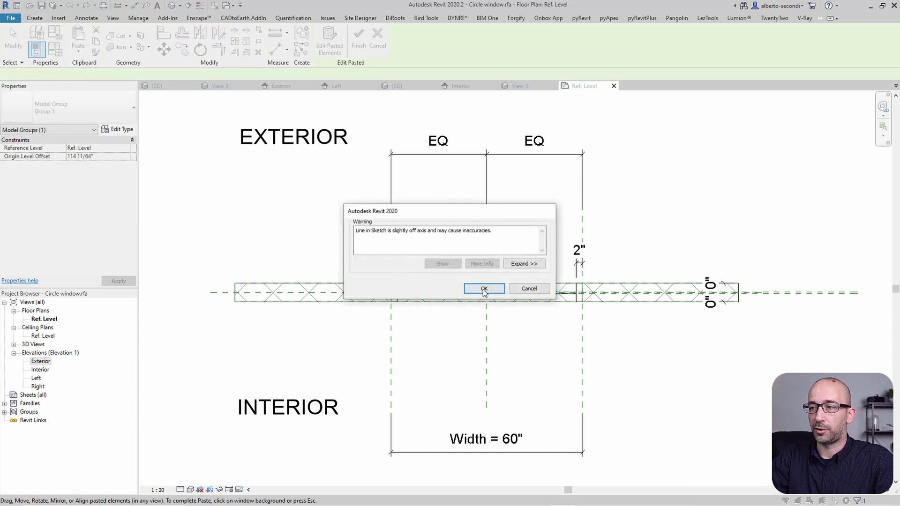
click(482, 290)
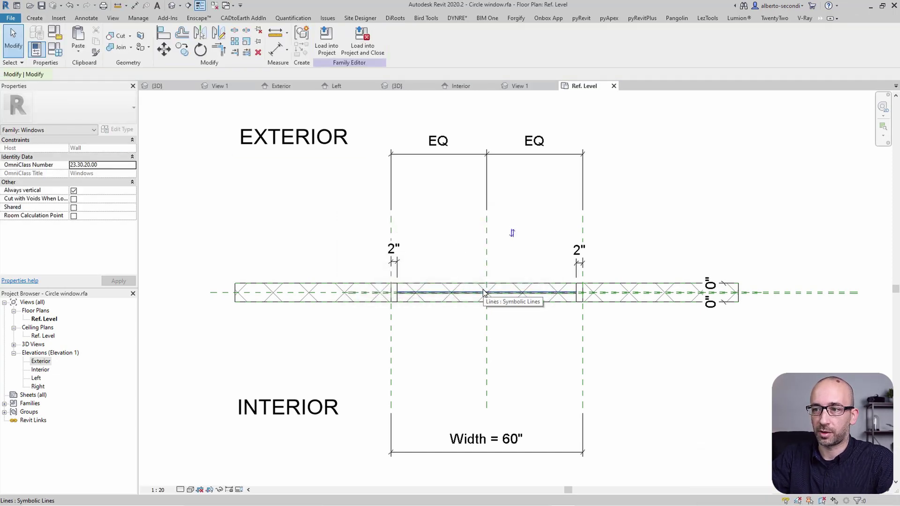
In the Default 3D View, align the sweep's end flush with the wall face.
click(172, 8)
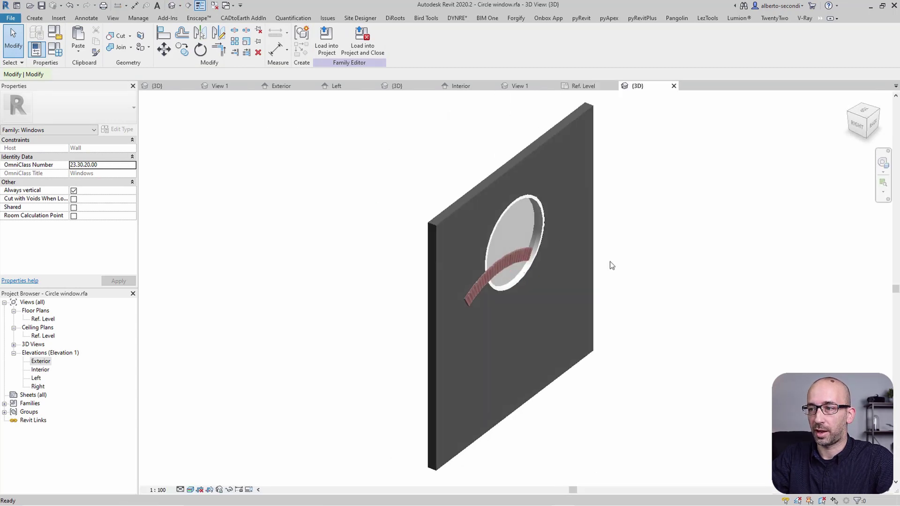
shift+middle_drag(594, 264, 449, 261)
scroll(449, 260, up, 3)
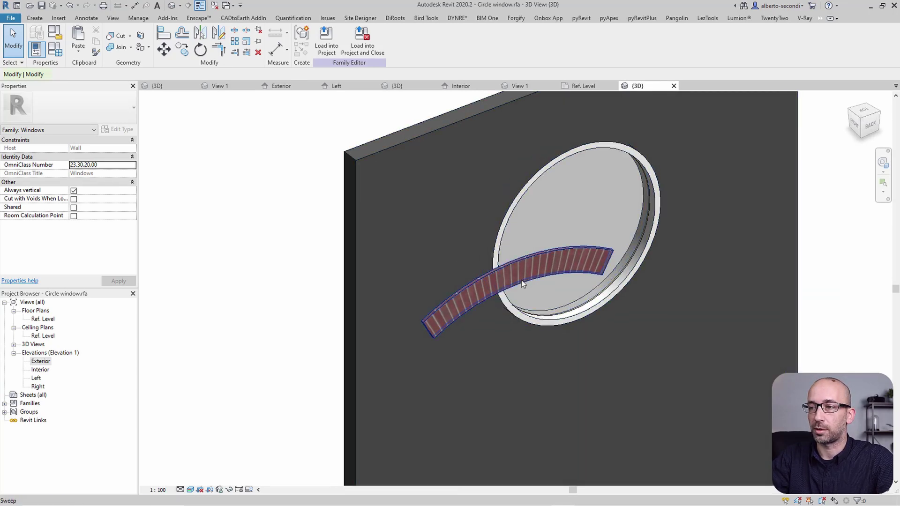
shift+middle_drag(521, 280, 451, 233)
click(164, 36)
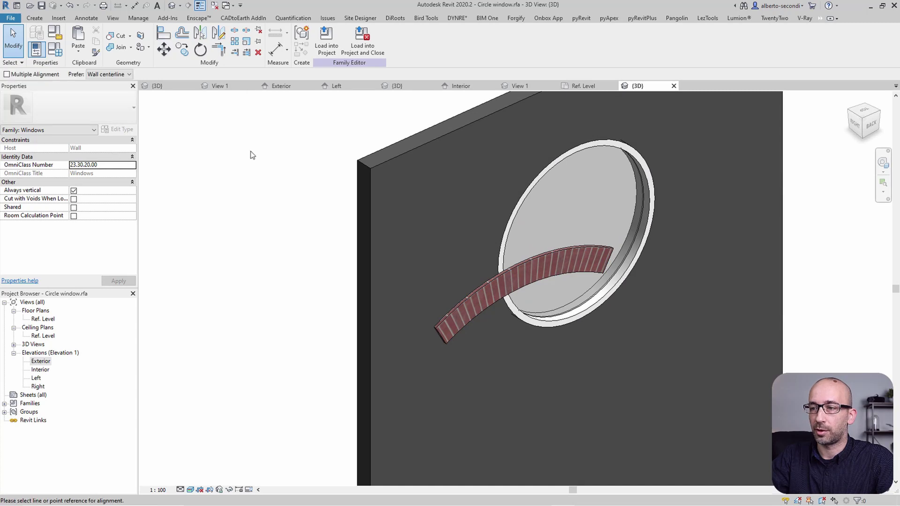
click(372, 311)
scroll(432, 335, up, 5)
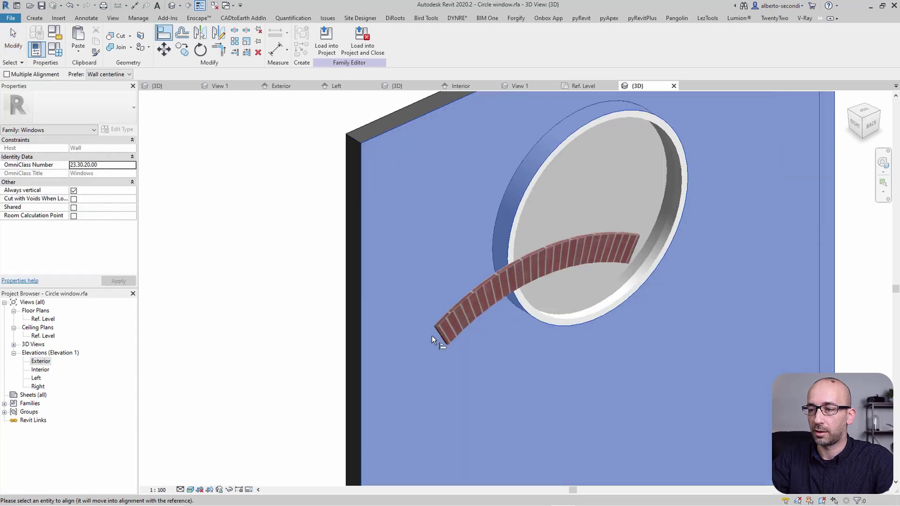
click(429, 292)
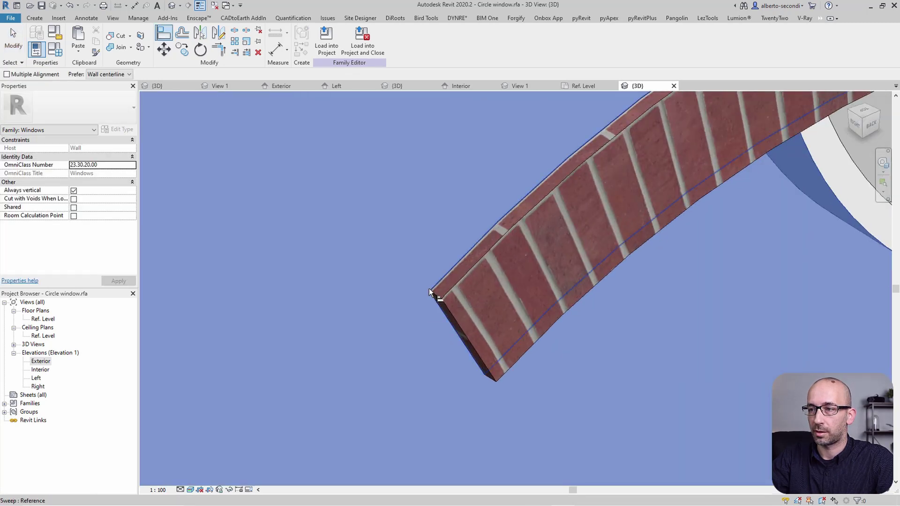
scroll(395, 289, down, 6)
In the Exterior elevation, create a sweep whose picked path is the circle's upper arc.
key(Escape)
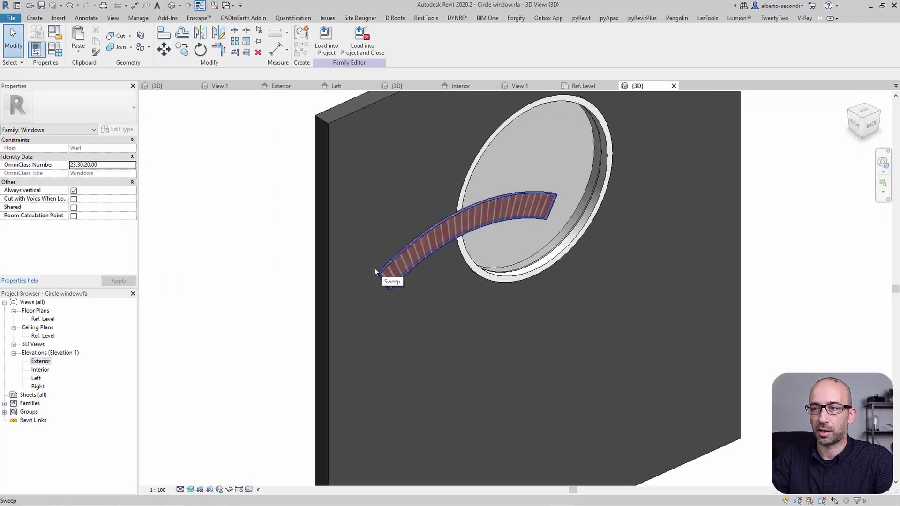
double_click(46, 362)
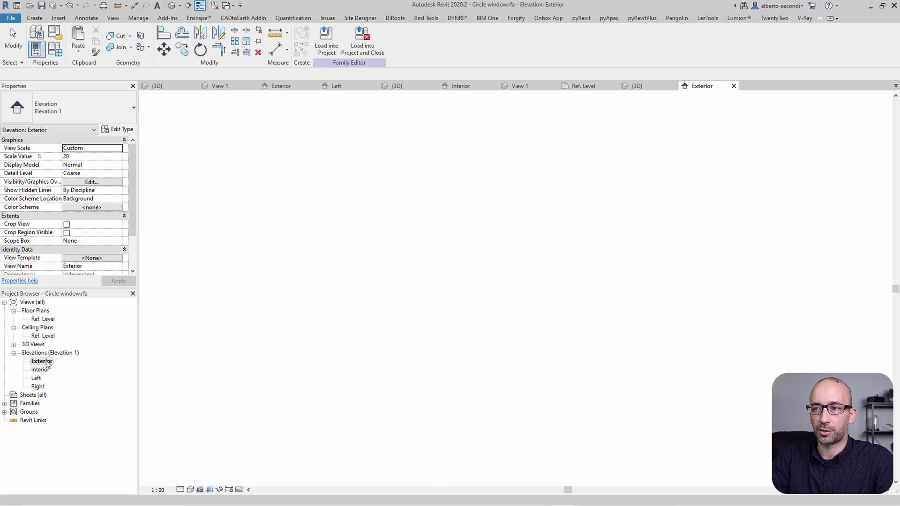
scroll(347, 258, up, 3)
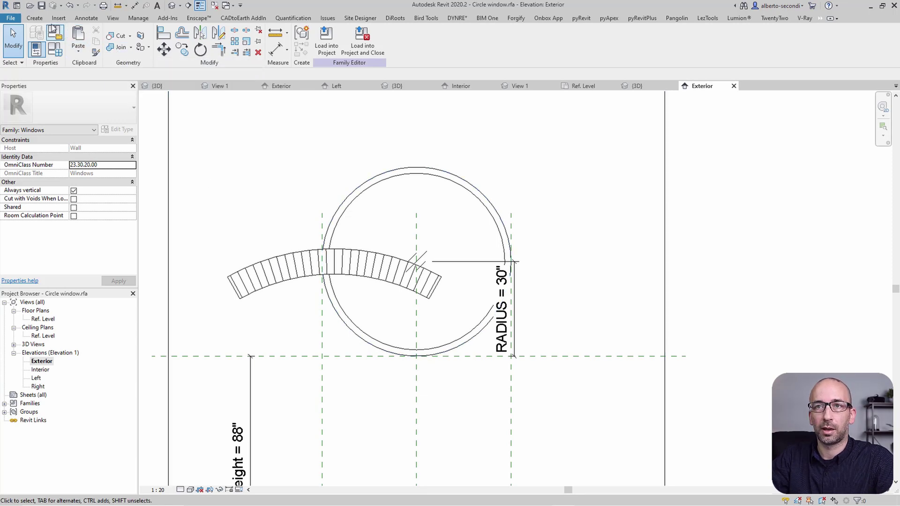
click(35, 17)
click(143, 46)
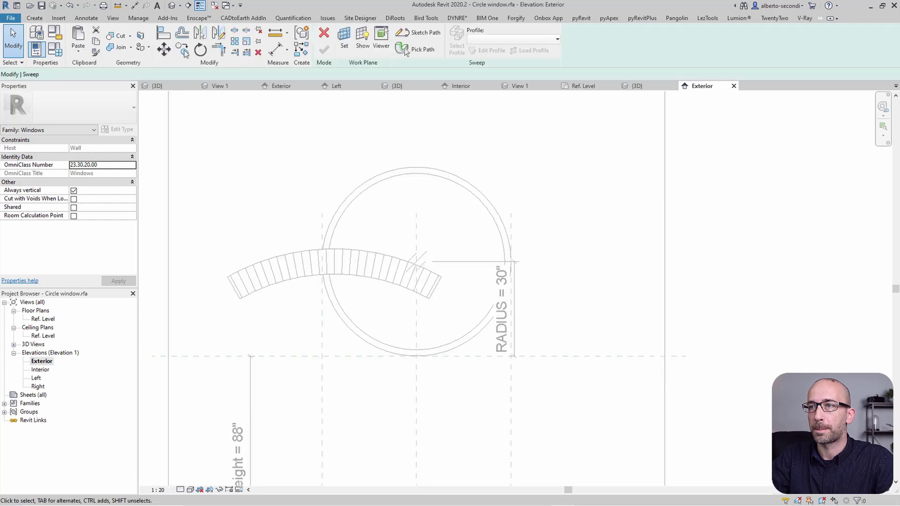
click(407, 50)
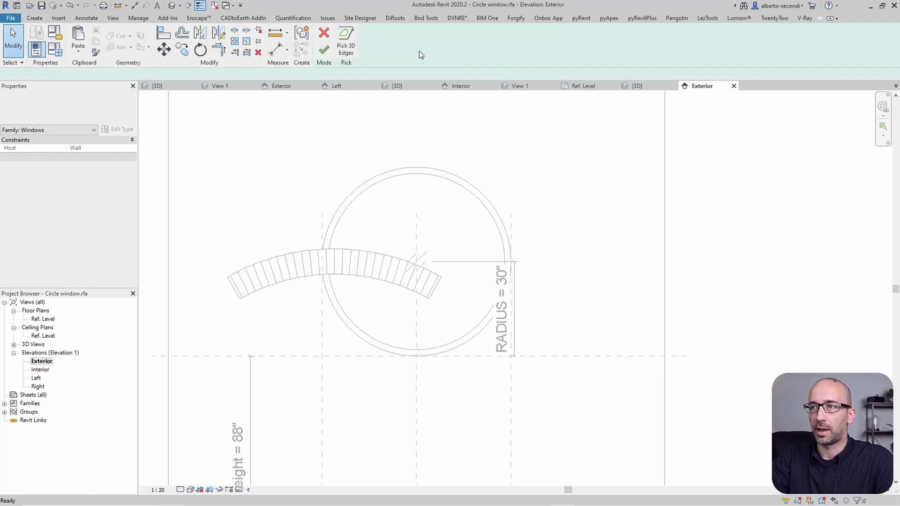
click(395, 170)
click(322, 49)
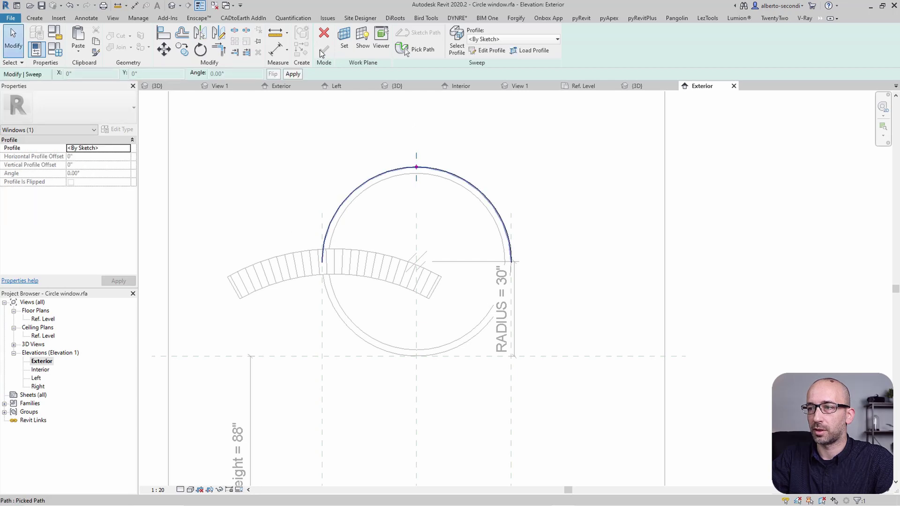
click(487, 50)
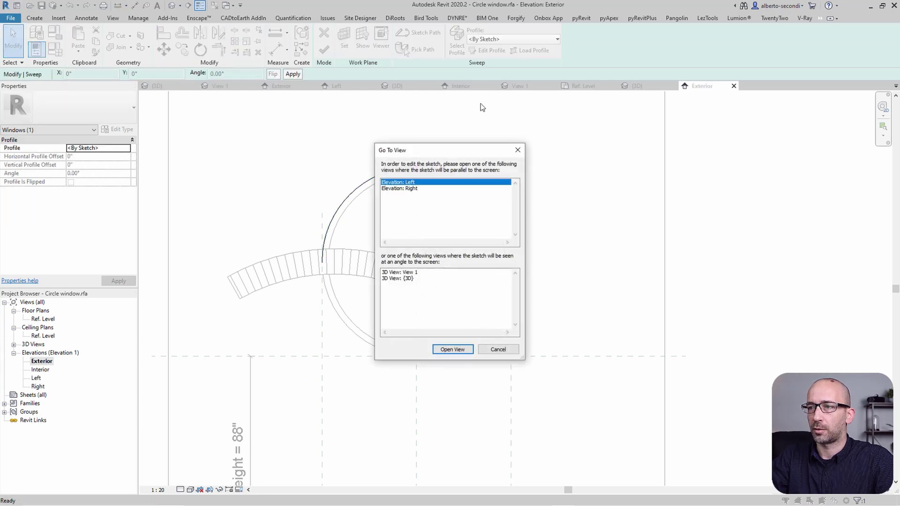
Sketch a rectangle profile starting at the origin in the Left elevation.
click(452, 349)
scroll(464, 348, up, 5)
mouse_move(464, 348)
middle_down()
mouse_move(440, 263)
mouse_move(432, 282)
middle_up()
click(351, 31)
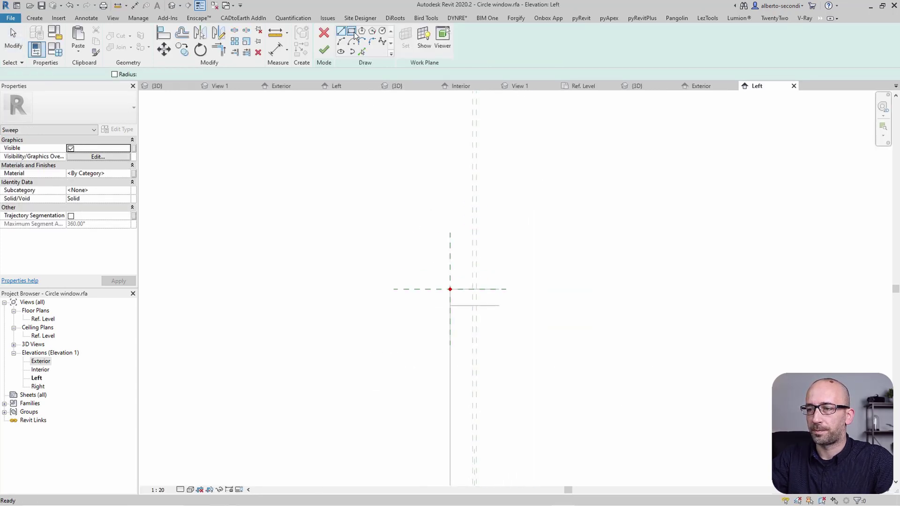
click(450, 289)
click(430, 199)
key(Escape)
key(Escape)
Set the rectangle's height to 8" and its width to 1".
click(443, 200)
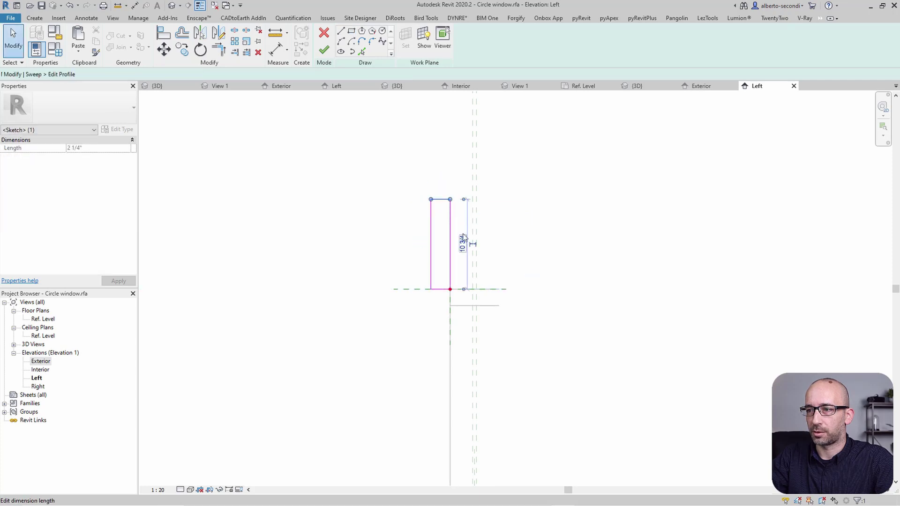
key(Escape)
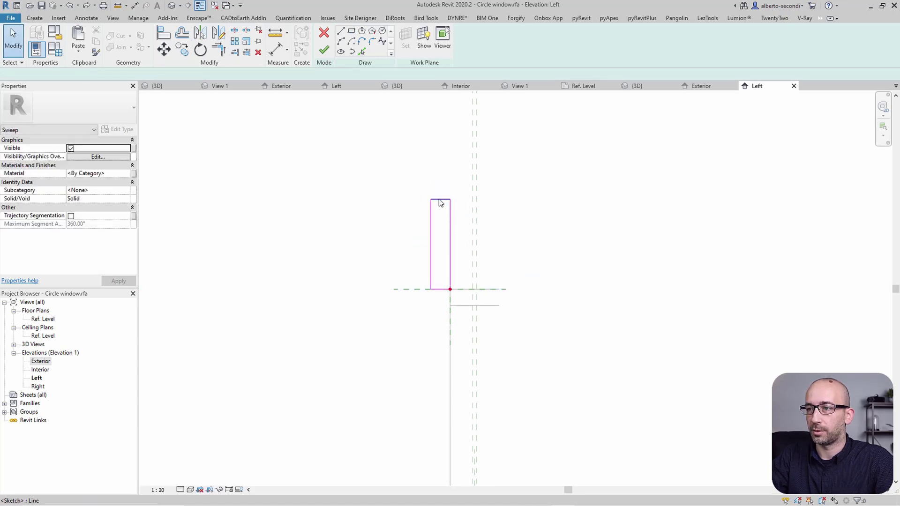
click(441, 200)
click(462, 242)
text(8)
key(Return)
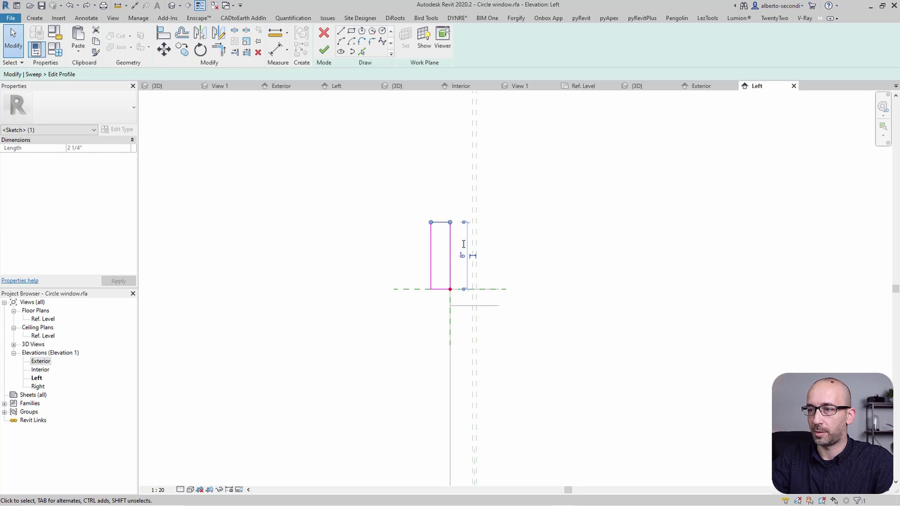
click(431, 269)
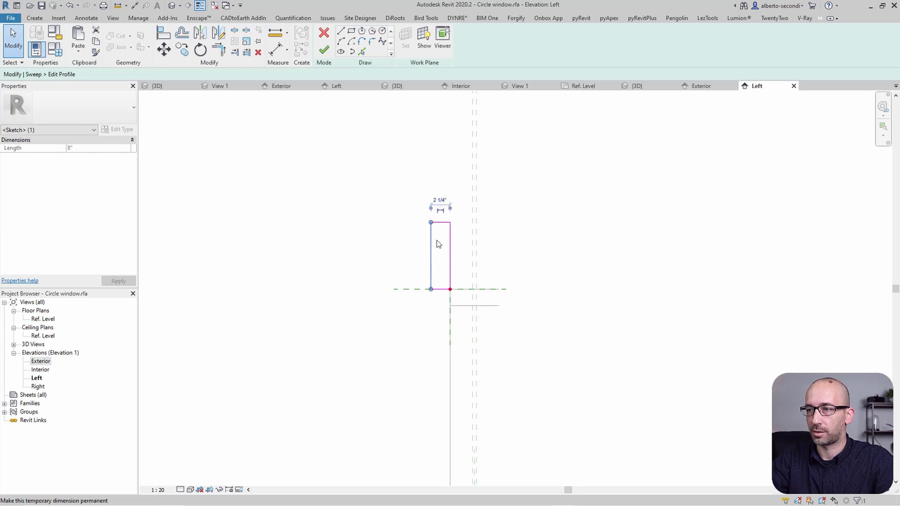
click(446, 200)
text(1)
key(Return)
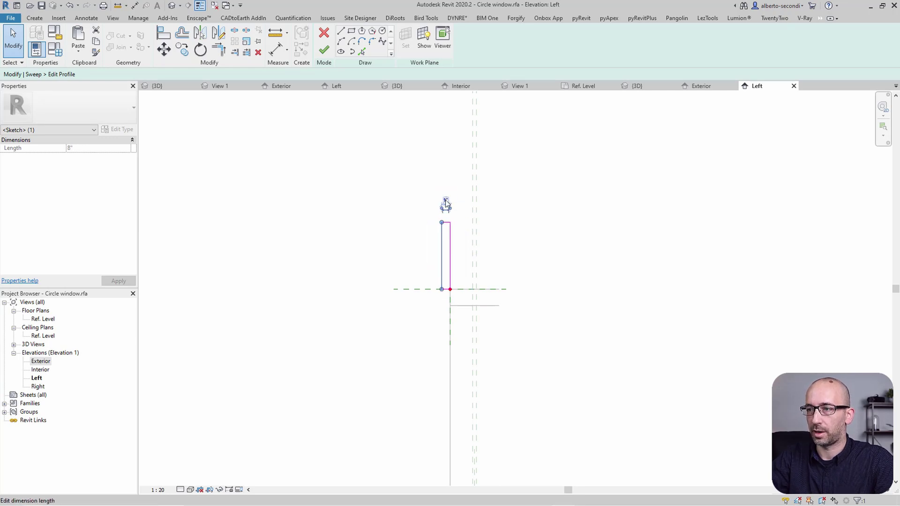
click(546, 217)
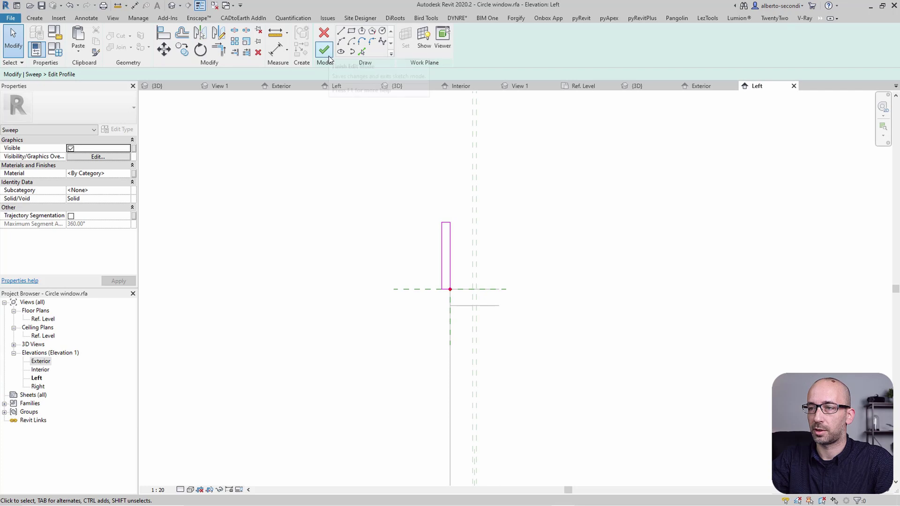
Offset the profile's left line and draw a vertical line from its top to bottom corner.
click(182, 33)
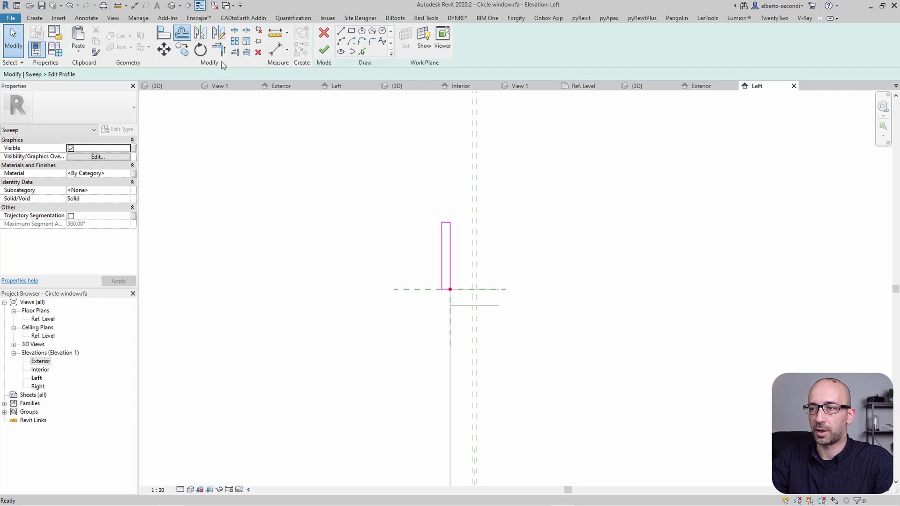
scroll(445, 272, up, 5)
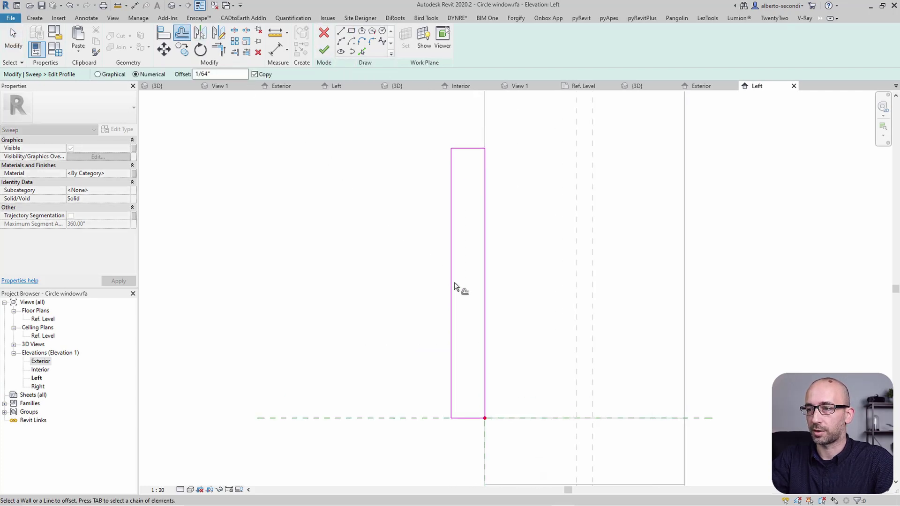
click(454, 286)
scroll(455, 287, up, 5)
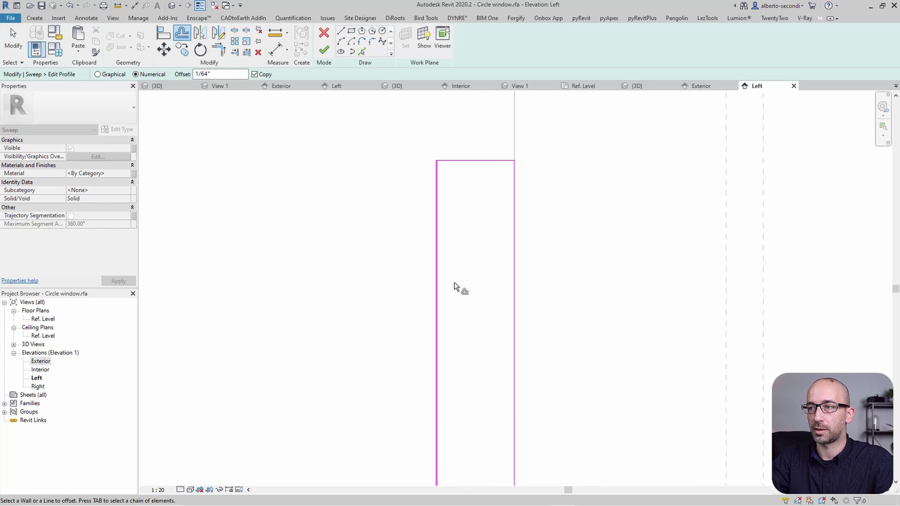
click(345, 33)
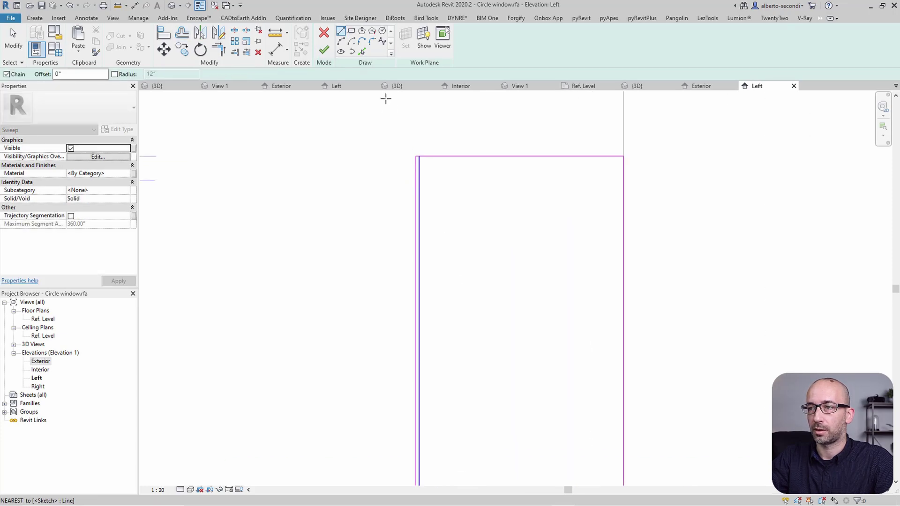
scroll(412, 141, up, 3)
click(411, 141)
scroll(411, 141, down, 3)
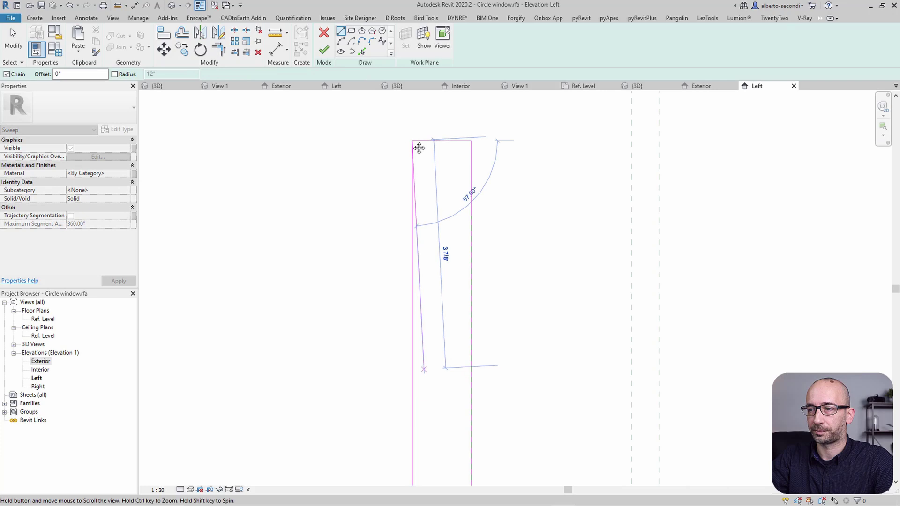
scroll(428, 176, up, 2)
scroll(398, 406, up, 2)
scroll(399, 405, up, 2)
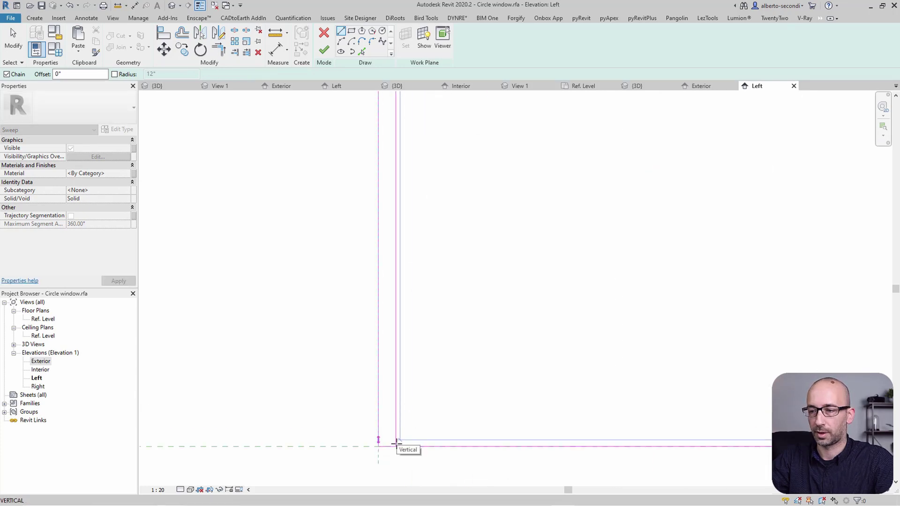
click(395, 446)
key(Escape)
key(Escape)
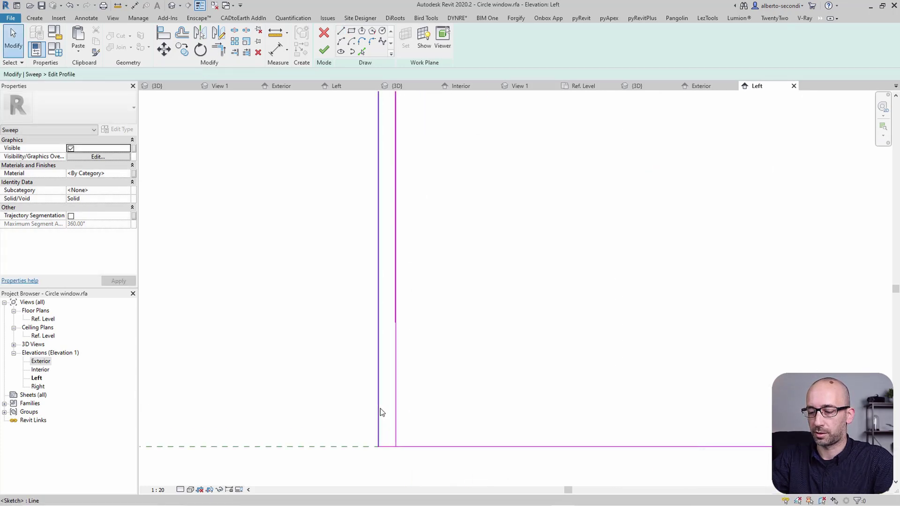
Delete the unwanted sketch line and trim the remaining lines into a clean corner.
click(380, 409)
key(Delete)
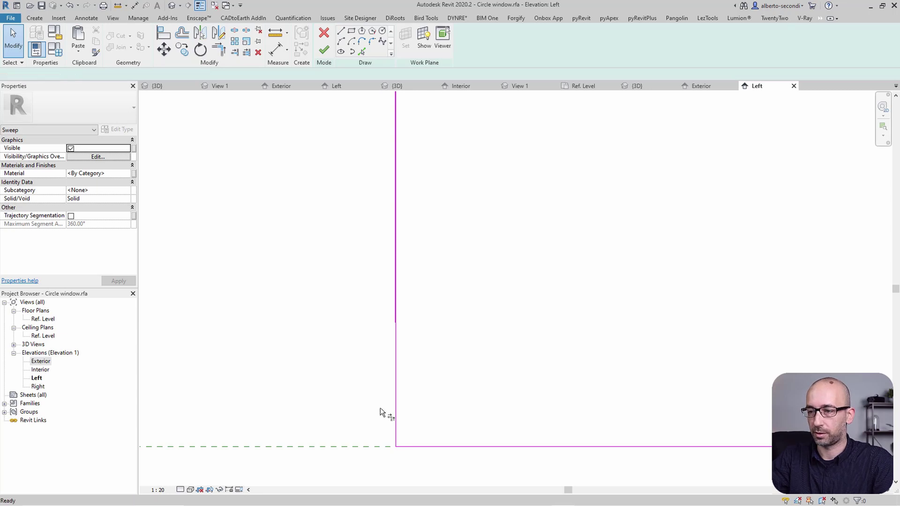
key(t)
key(r)
click(395, 420)
click(420, 445)
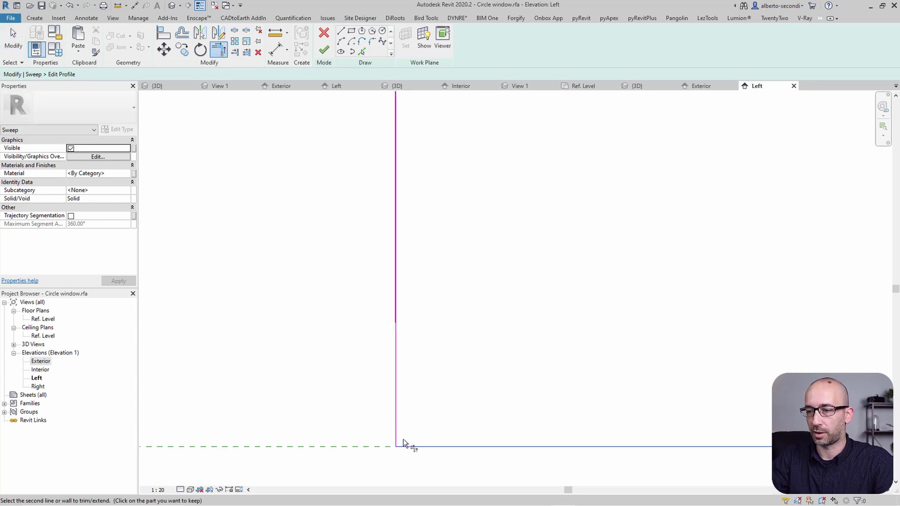
middle_drag(398, 441, 414, 443)
key(Escape)
Delete the extra vertical line and finish the narrow rectangular profile sketch.
scroll(415, 445, down, 3)
ctrl+scroll(414, 446, up, 3)
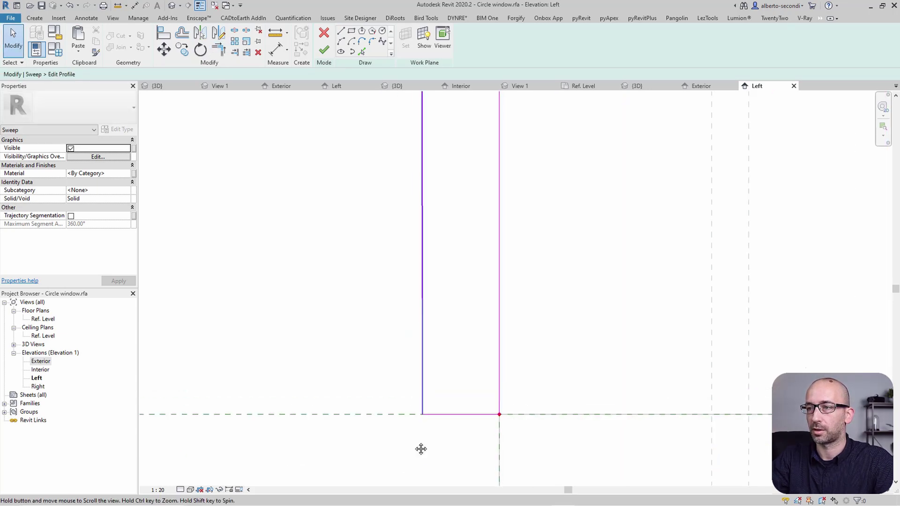
scroll(412, 398, up, 6)
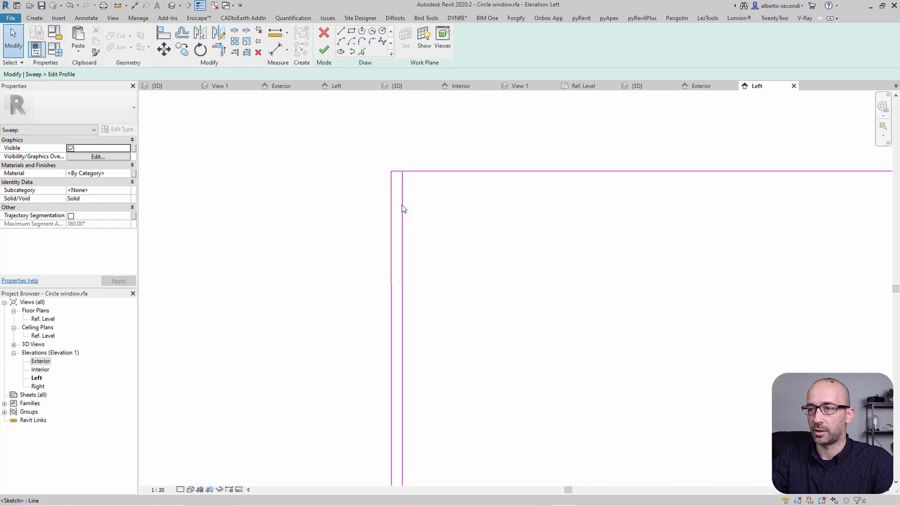
click(401, 206)
key(Delete)
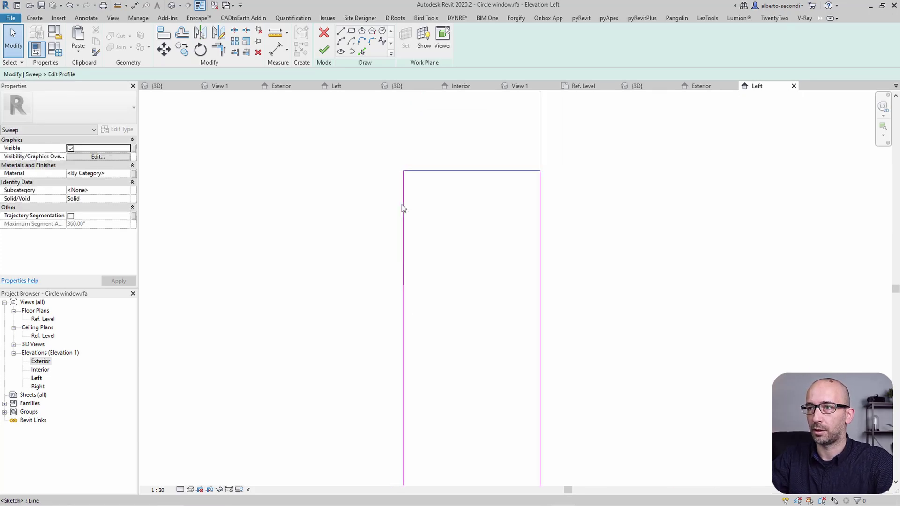
scroll(401, 205, down, 5)
middle_drag(415, 146, 416, 177)
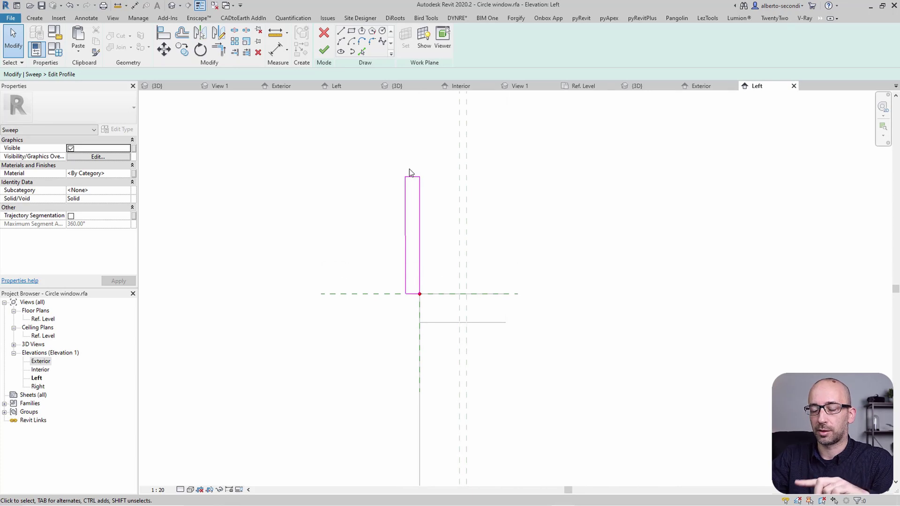
drag(393, 163, 434, 297)
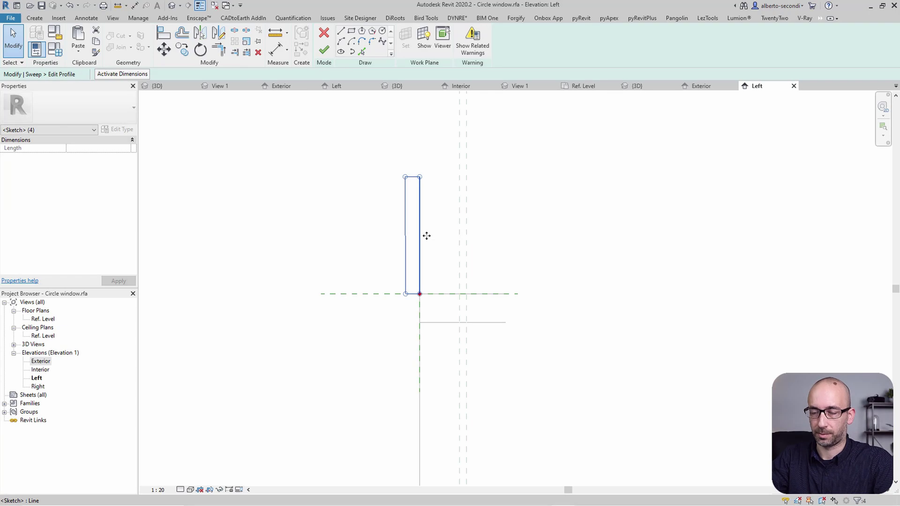
click(324, 50)
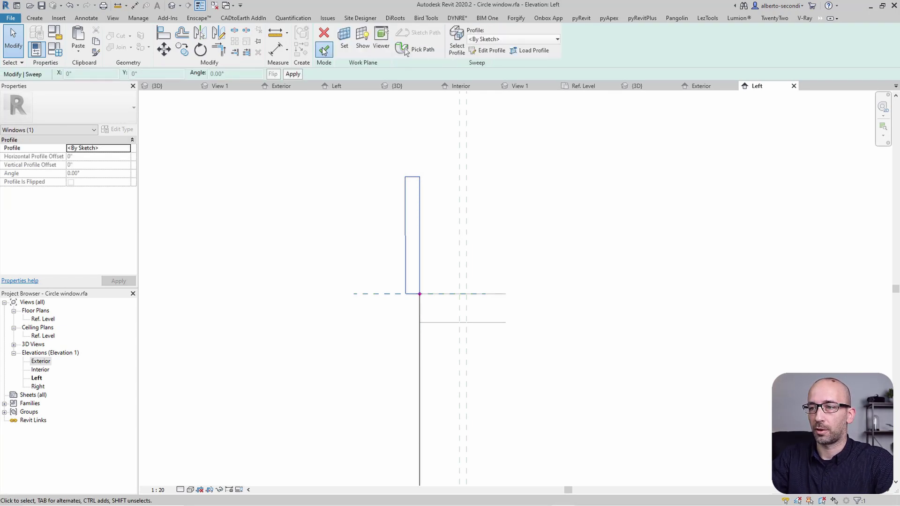
Finish the sweep, give it the Bricks material, and delete the misplaced diagonal sweep.
click(324, 50)
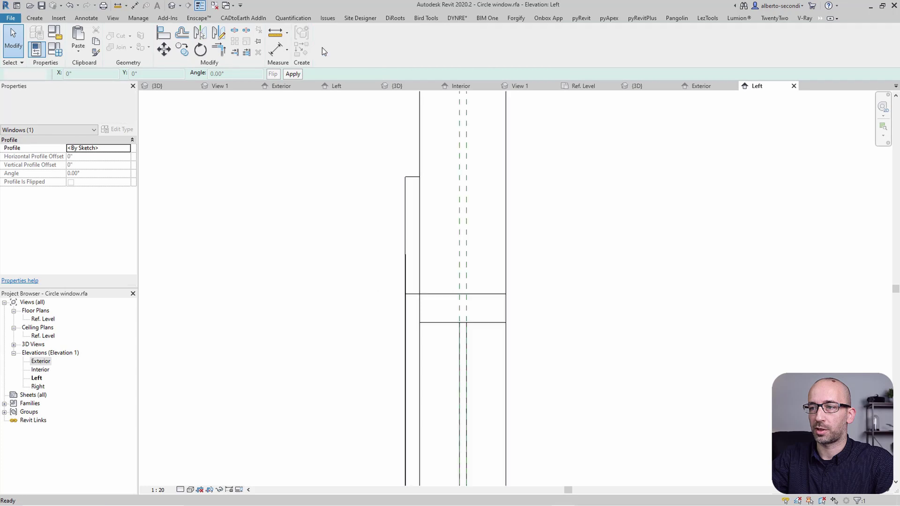
click(170, 6)
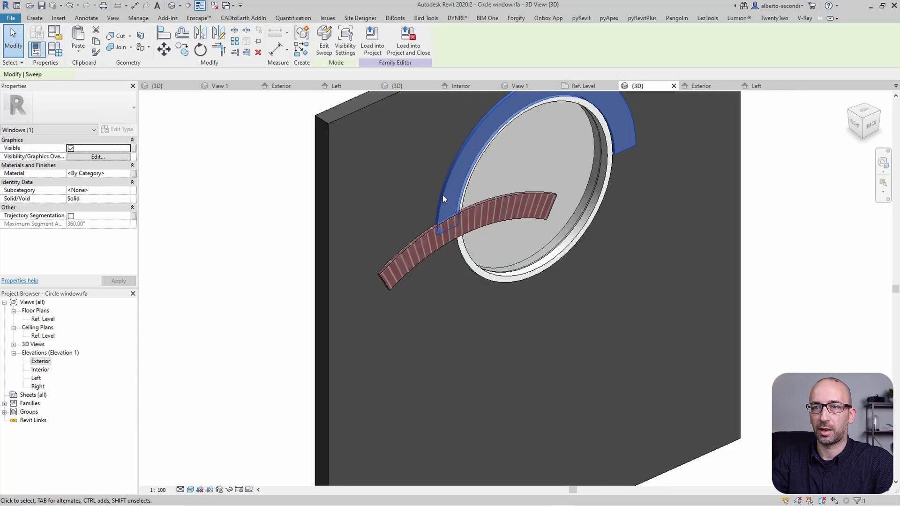
click(124, 173)
click(127, 173)
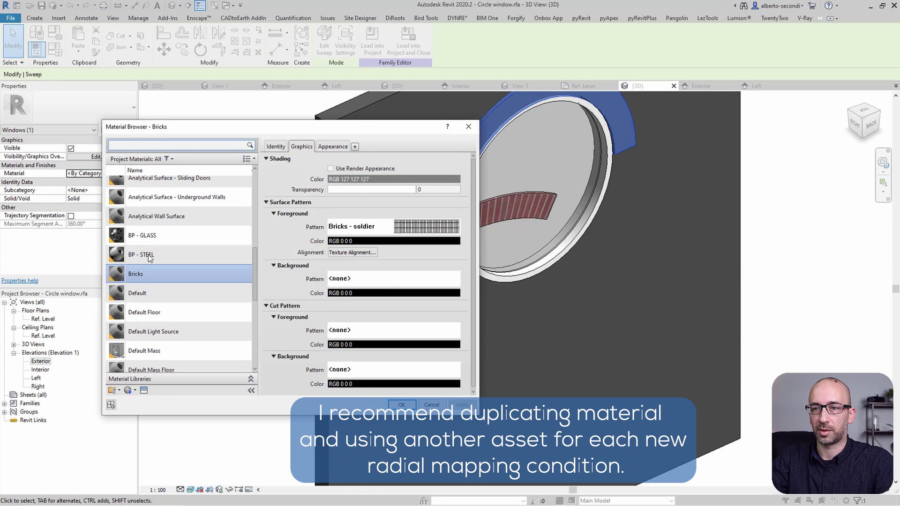
click(402, 404)
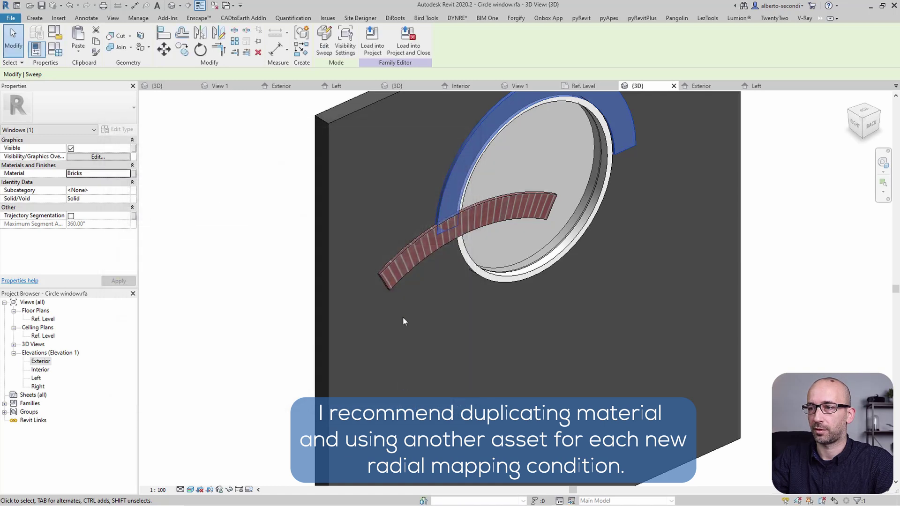
key(Delete)
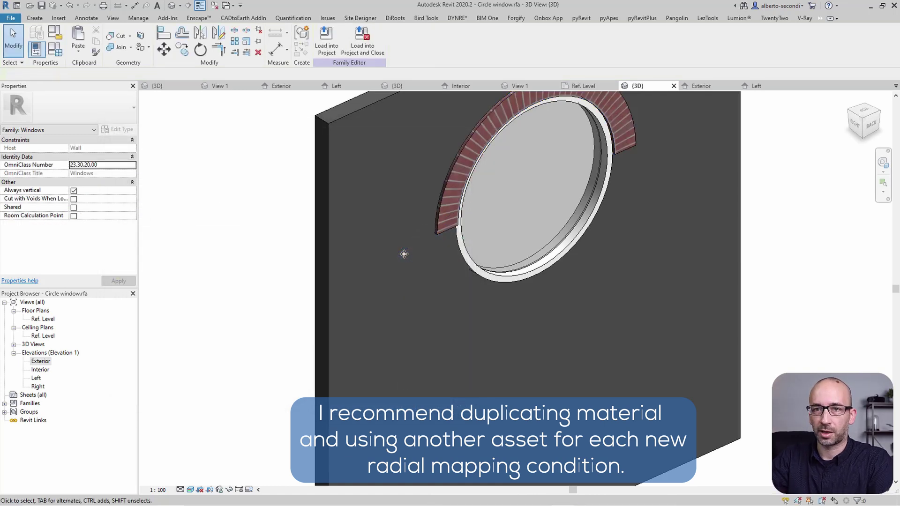
shift+middle_drag(404, 257, 401, 161)
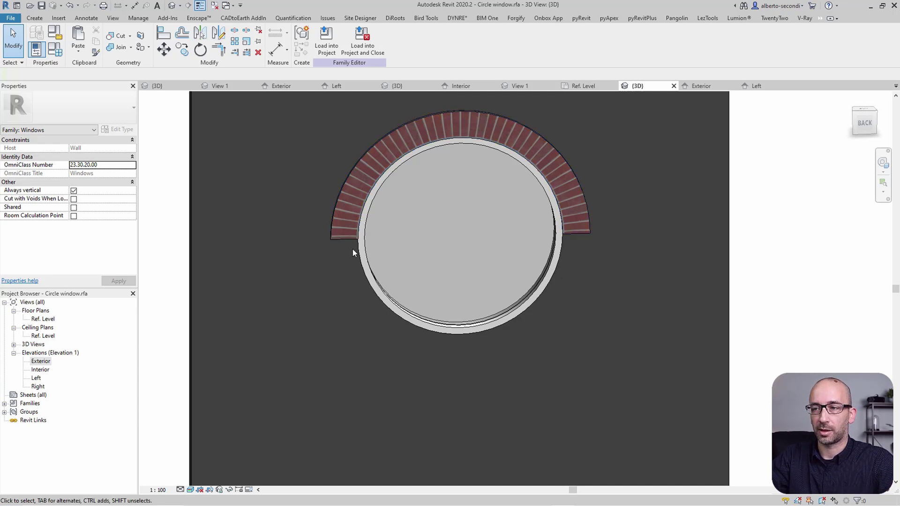
Start a new sweep whose picked path is the window's full circular edge.
click(40, 19)
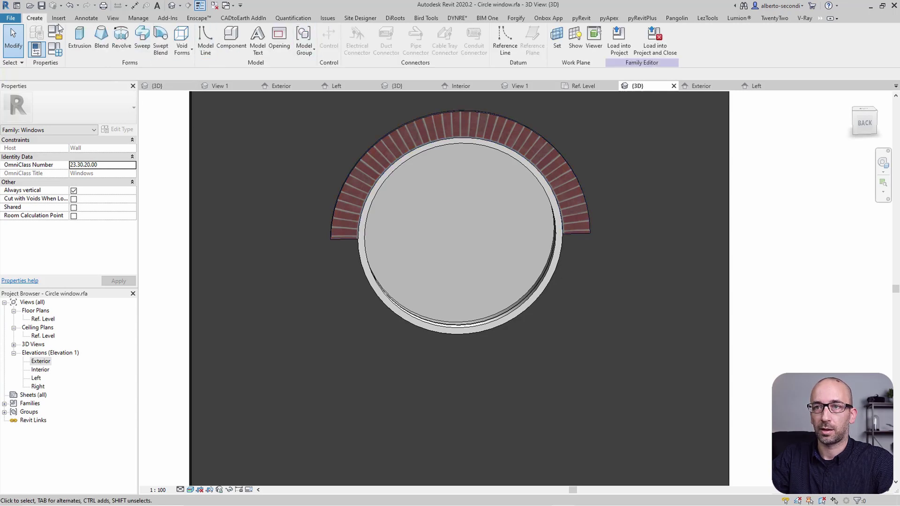
click(142, 36)
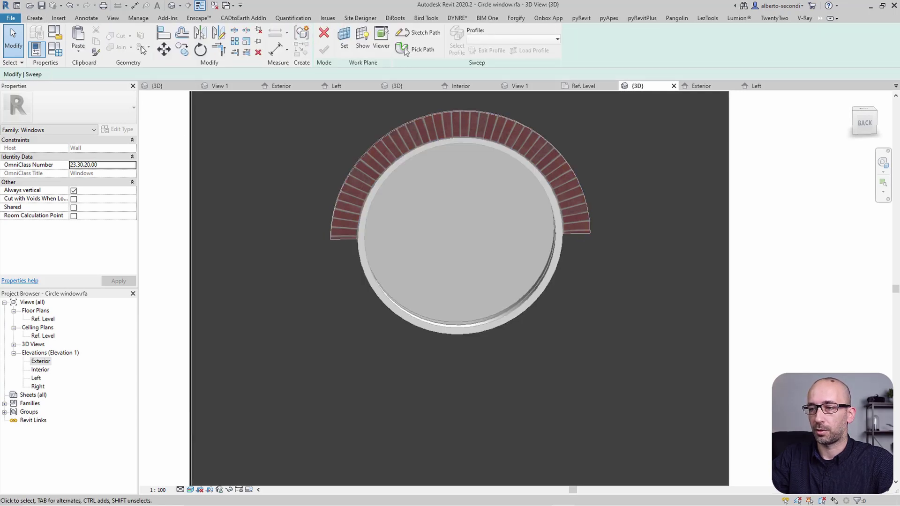
click(405, 50)
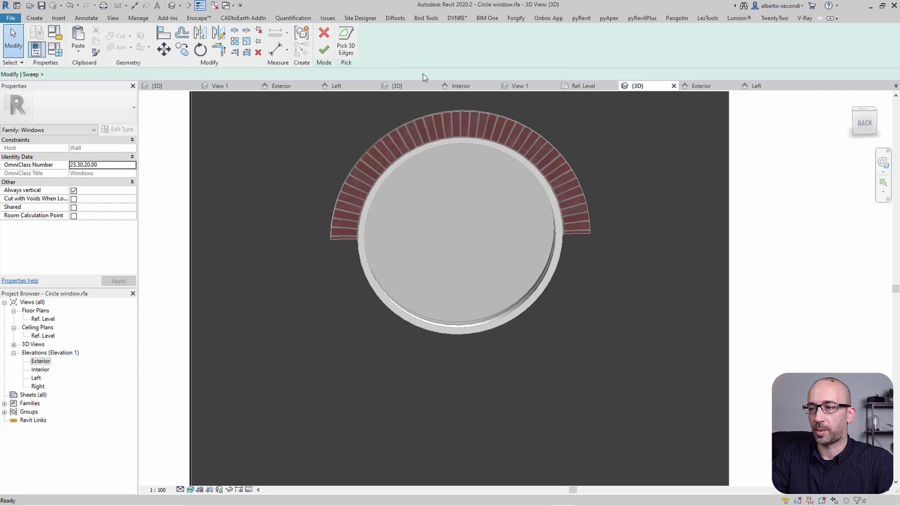
click(474, 332)
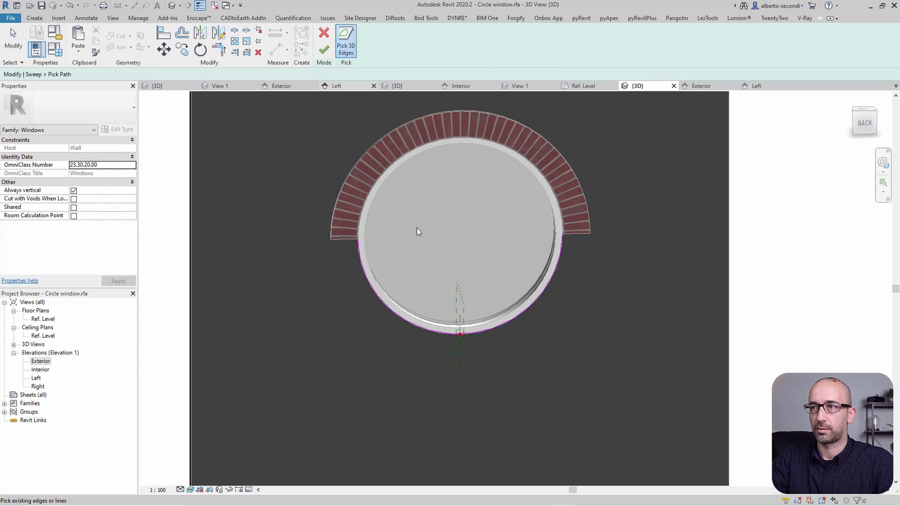
click(324, 50)
click(487, 50)
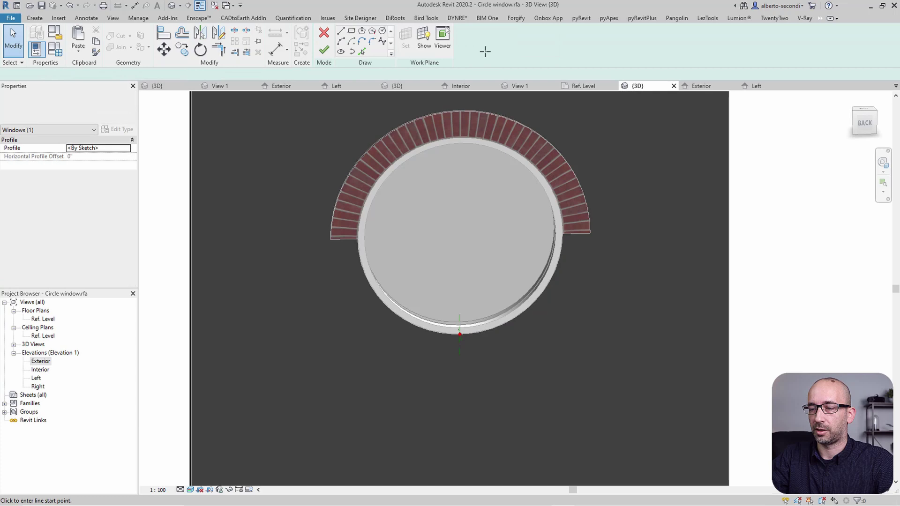
Paste the copied brick profile rectangle into the Left elevation near the reference planes.
double_click(47, 319)
click(35, 379)
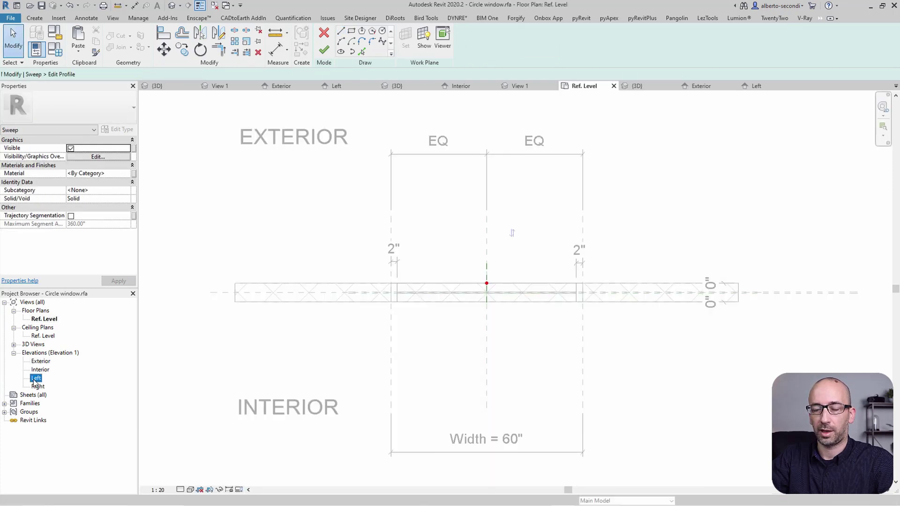
double_click(36, 379)
scroll(357, 361, down, 2)
middle_drag(357, 361, 390, 361)
scroll(388, 353, up, 3)
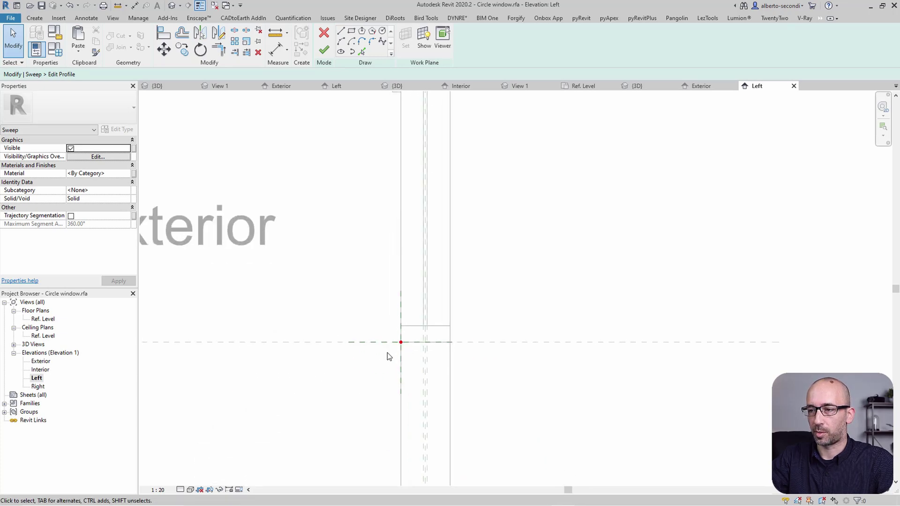
scroll(387, 356, up, 2)
middle_drag(410, 347, 423, 301)
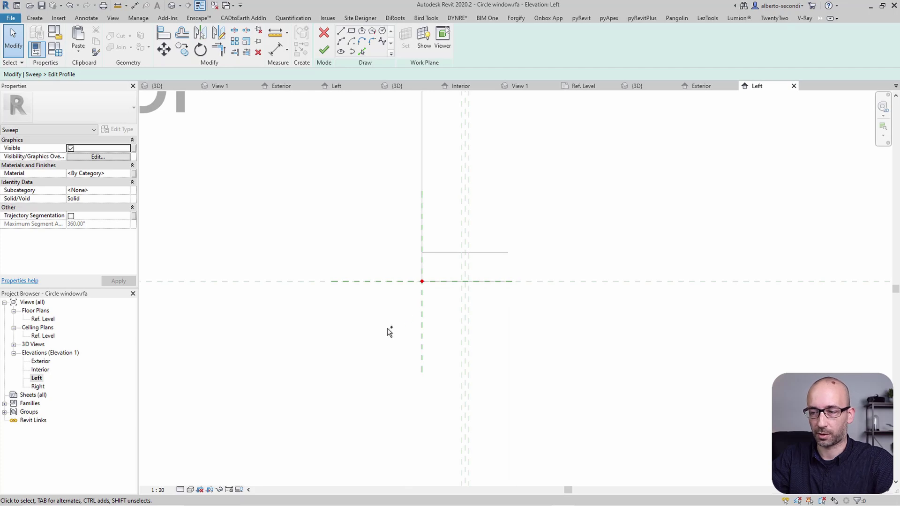
key(ctrl+v)
click(383, 407)
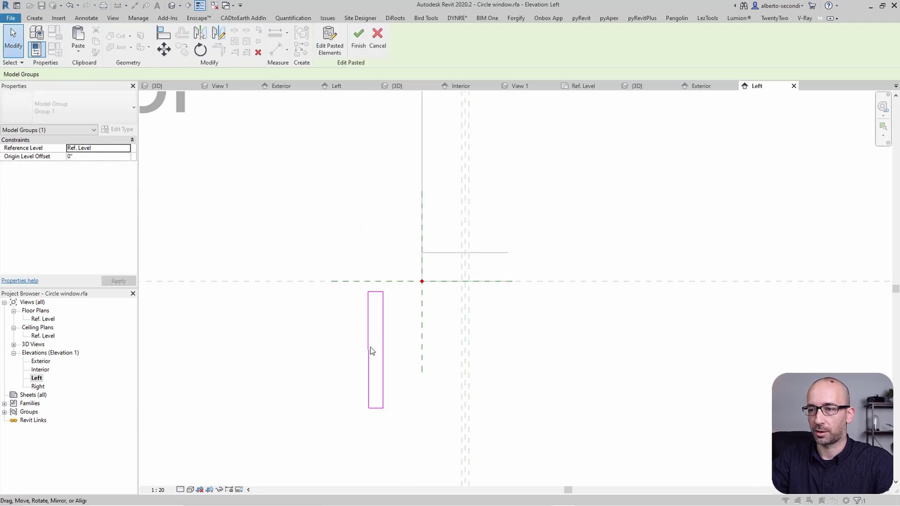
click(352, 260)
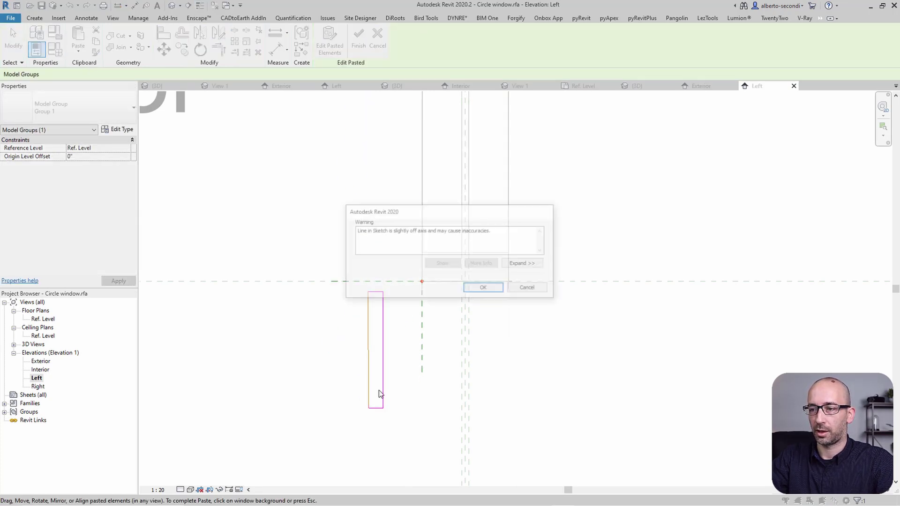
click(494, 290)
Mirror the rectangle above the horizontal plane, snap it to the intersection, and finish the sweep.
drag(348, 237, 394, 435)
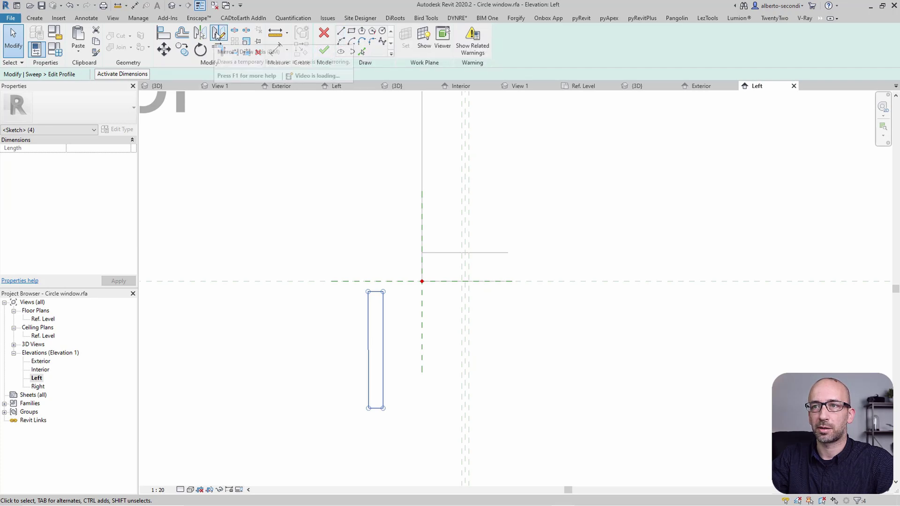
click(217, 33)
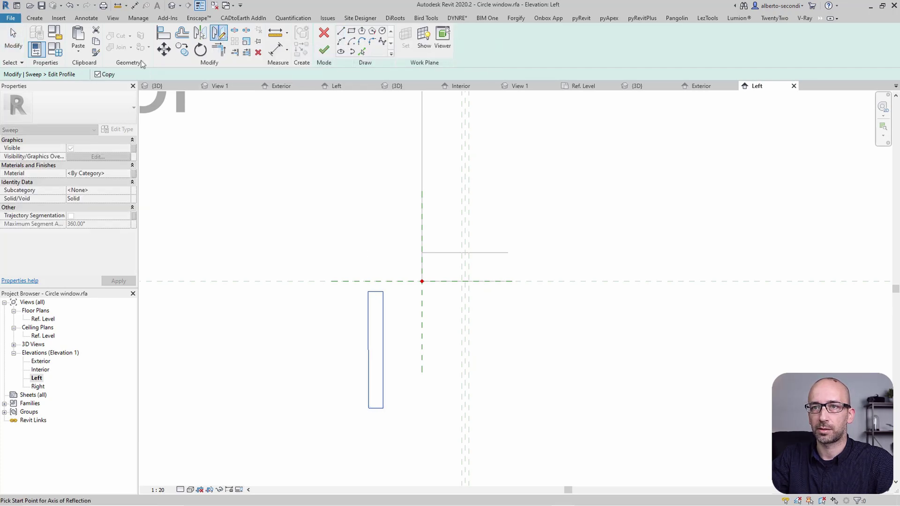
click(98, 74)
click(396, 271)
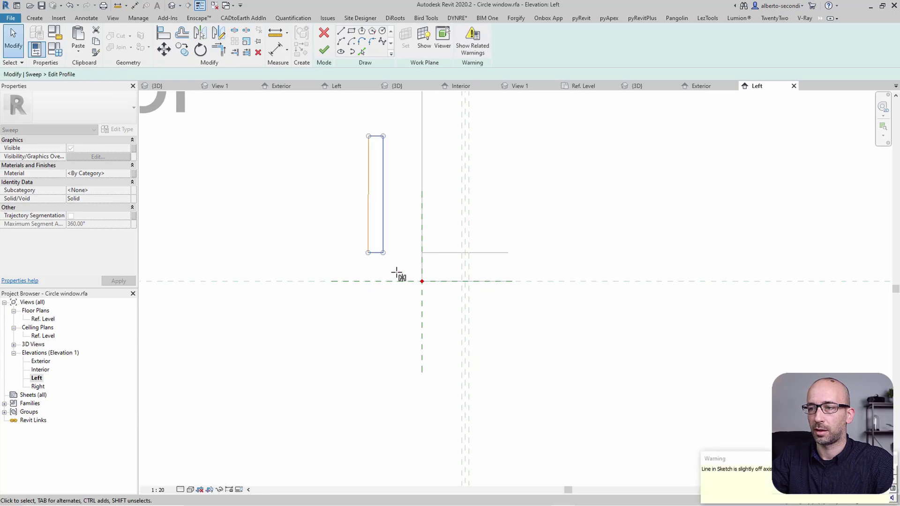
mouse_move(349, 111)
mouse_down()
mouse_move(363, 189)
mouse_move(396, 260)
mouse_up()
click(164, 49)
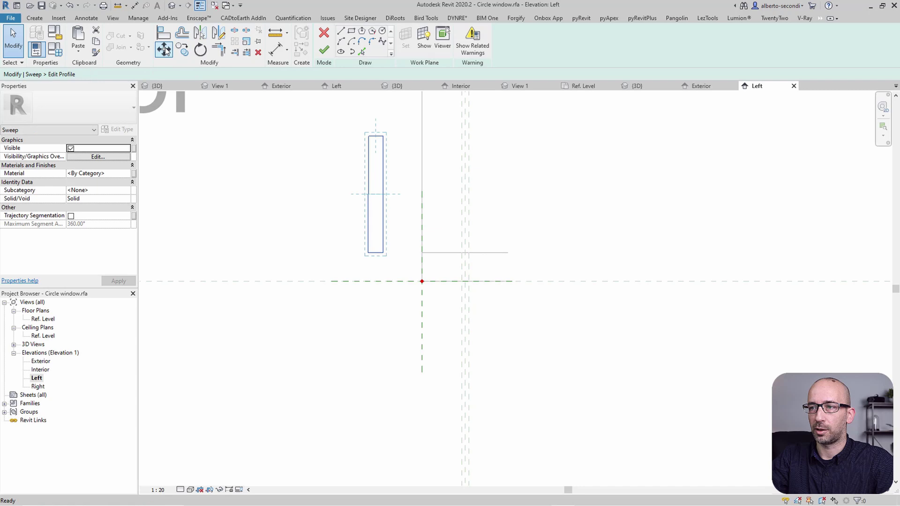
click(384, 138)
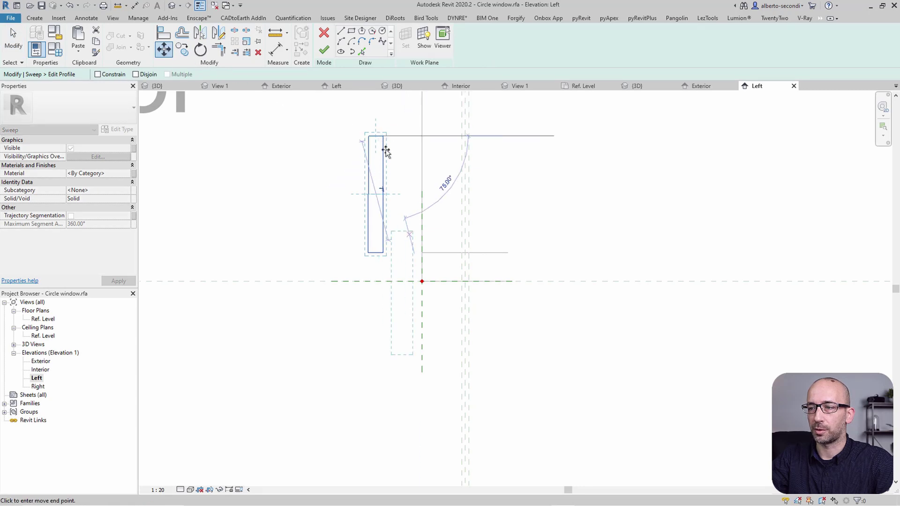
click(422, 281)
scroll(431, 288, down, 5)
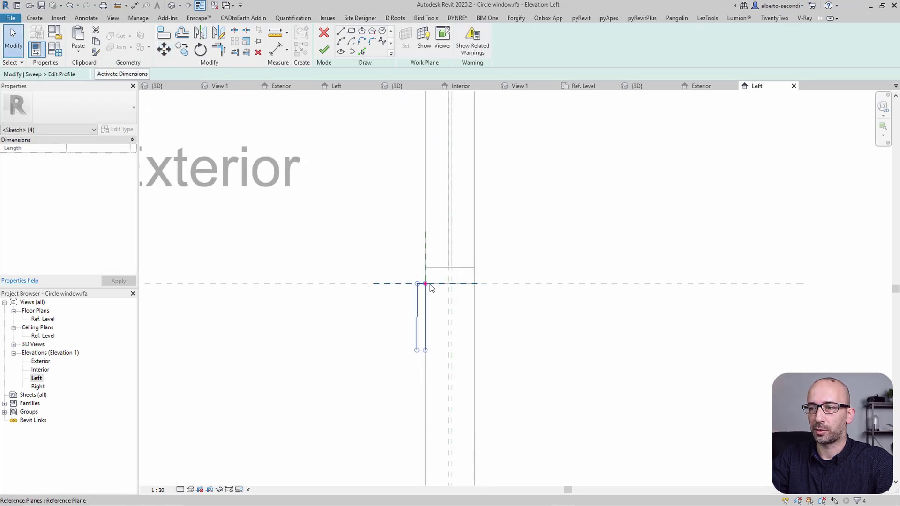
click(323, 51)
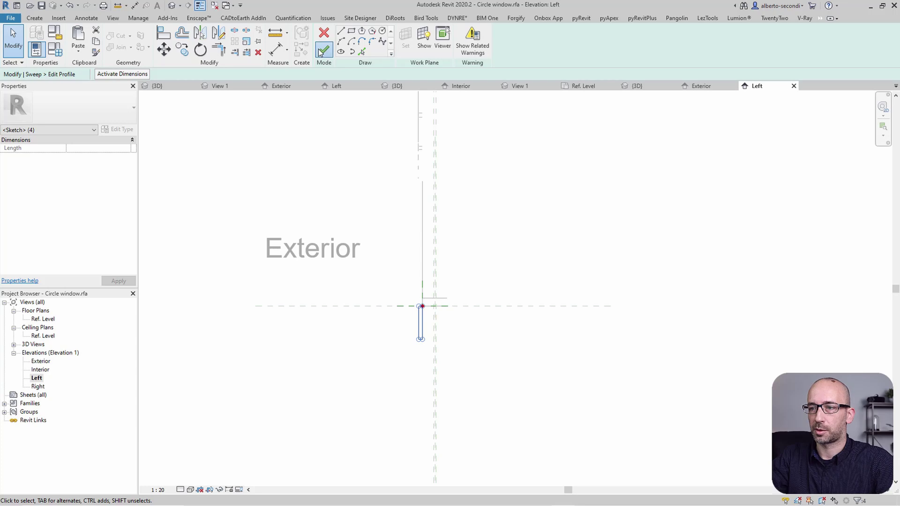
click(322, 53)
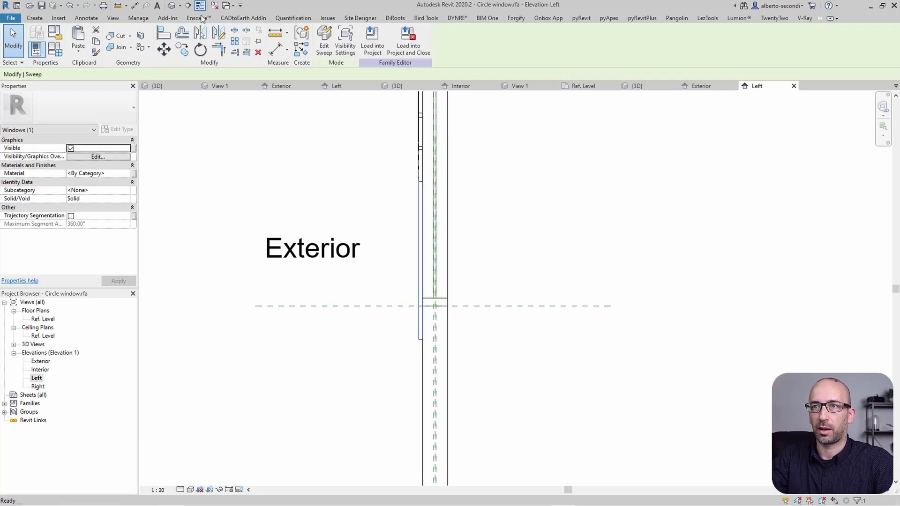
In the 3D view, give the lower half of the window ring the Bricks material.
click(172, 18)
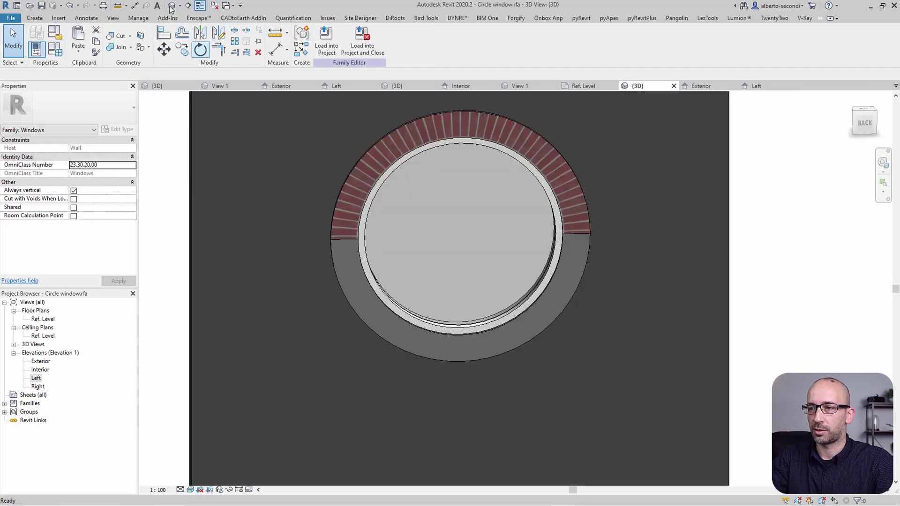
click(336, 272)
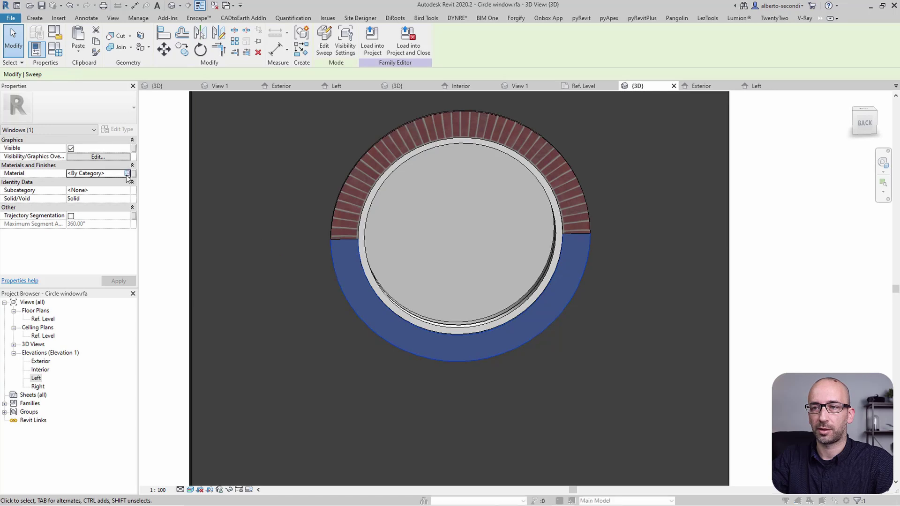
click(127, 173)
click(389, 402)
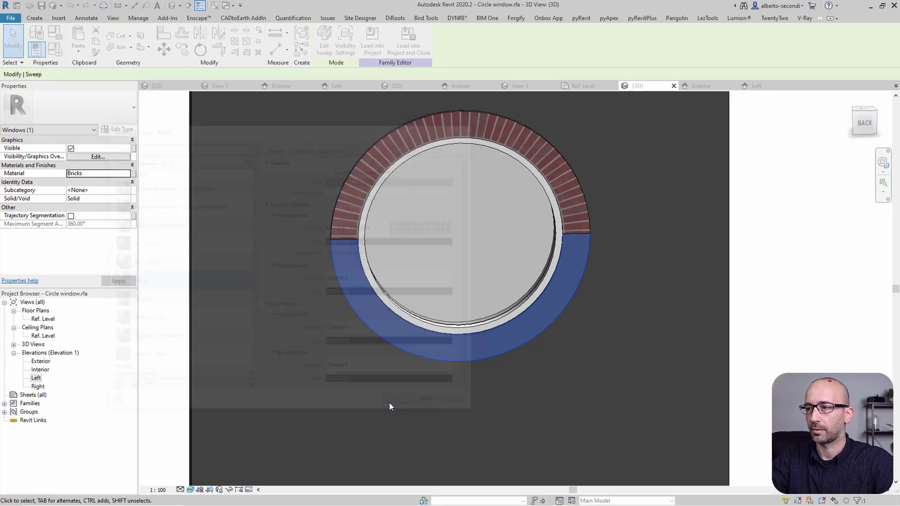
click(777, 306)
Through the upper sweep, set the Bricks image texture's Y Offset to -1".
scroll(353, 205, up, 3)
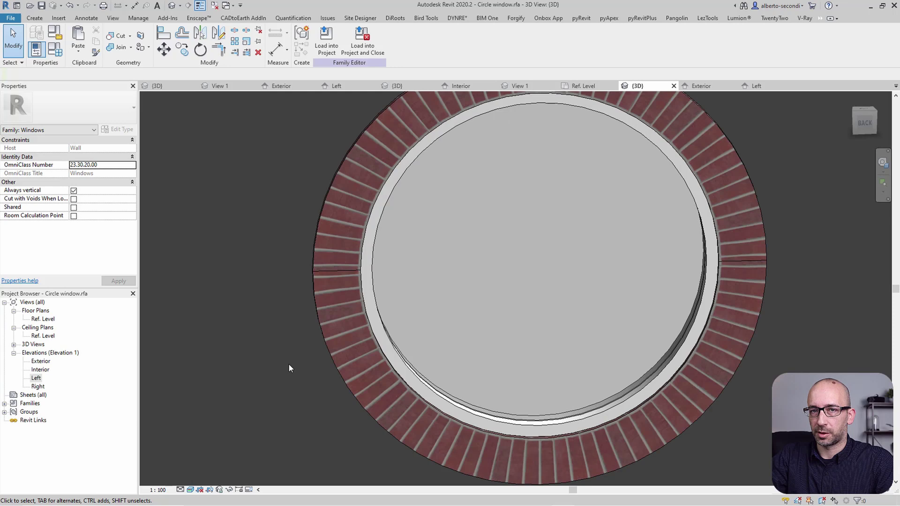
click(313, 253)
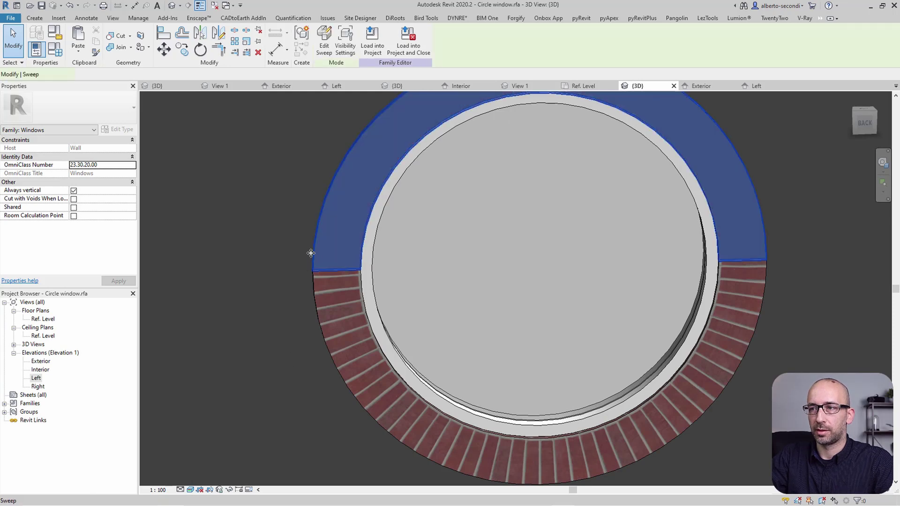
click(126, 173)
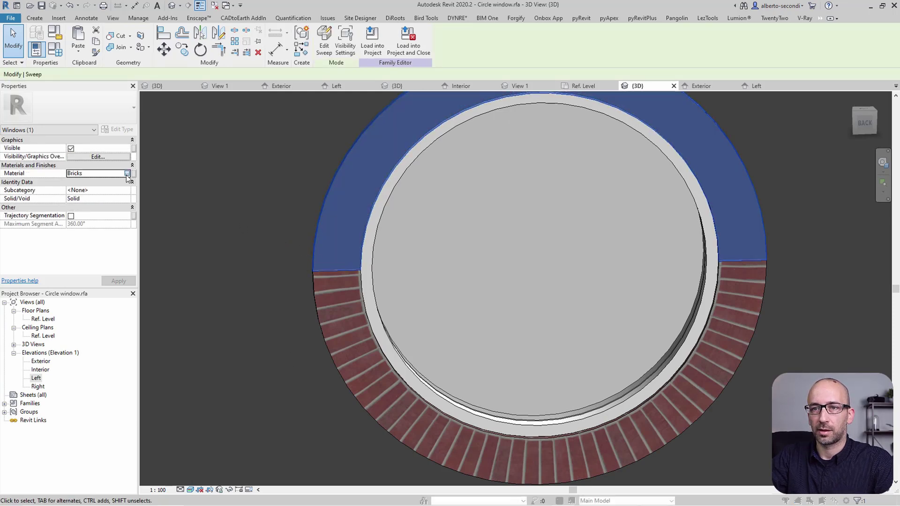
click(127, 173)
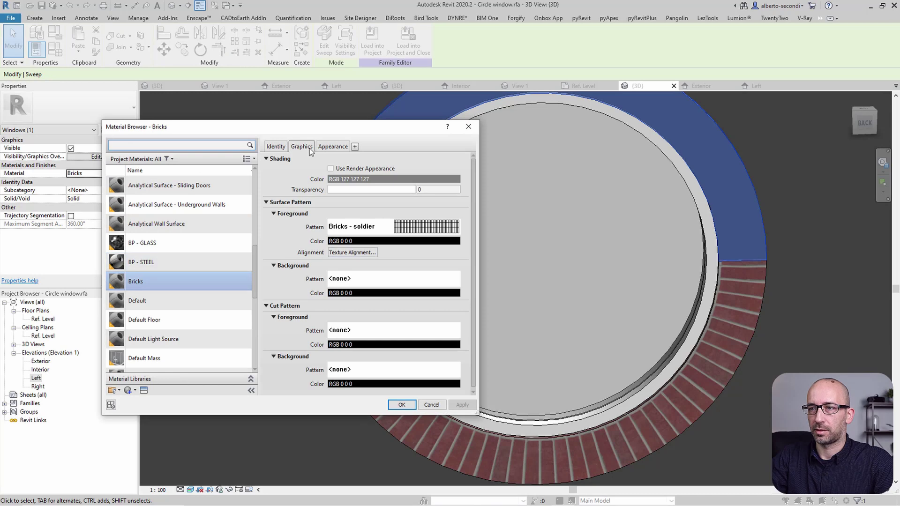
click(333, 146)
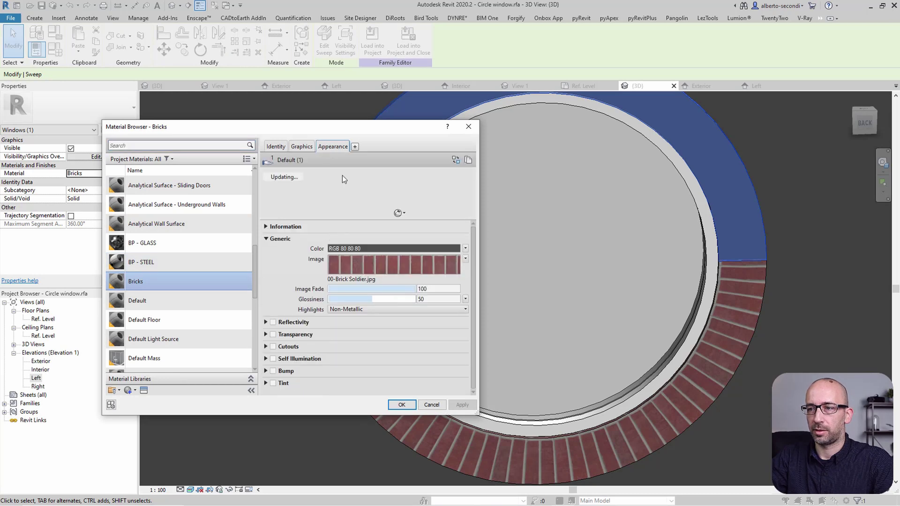
click(380, 272)
double_click(258, 350)
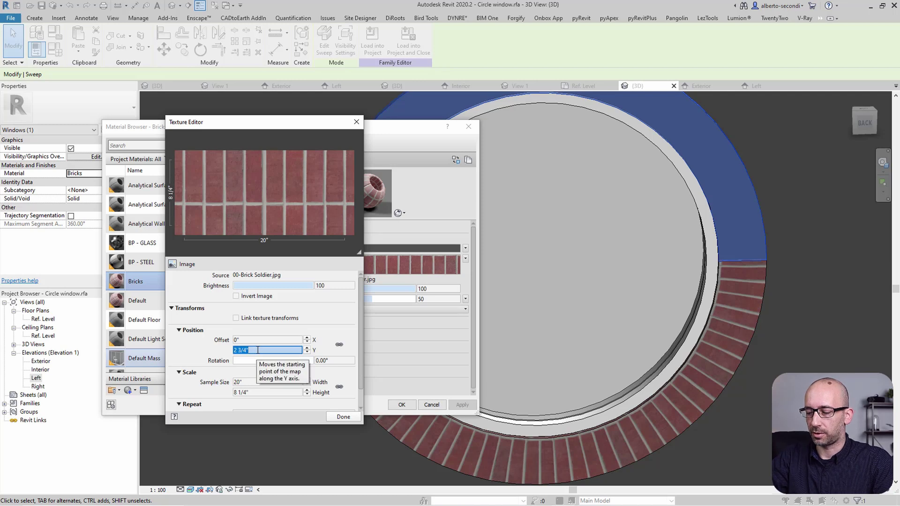
text(-1)
key(Return)
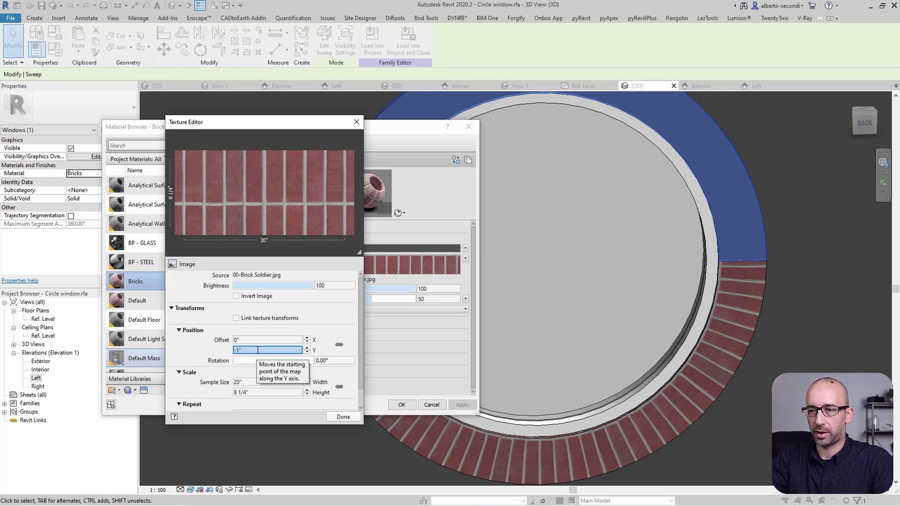
click(343, 417)
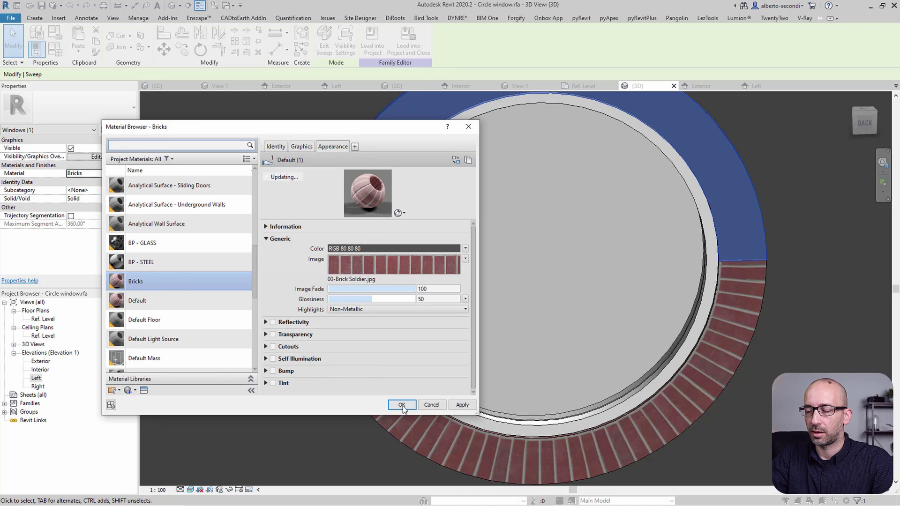
click(402, 405)
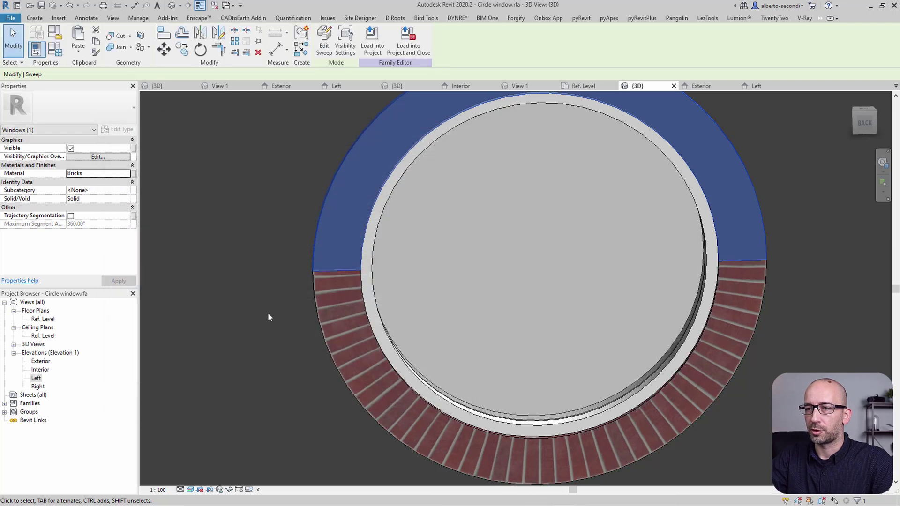
click(277, 275)
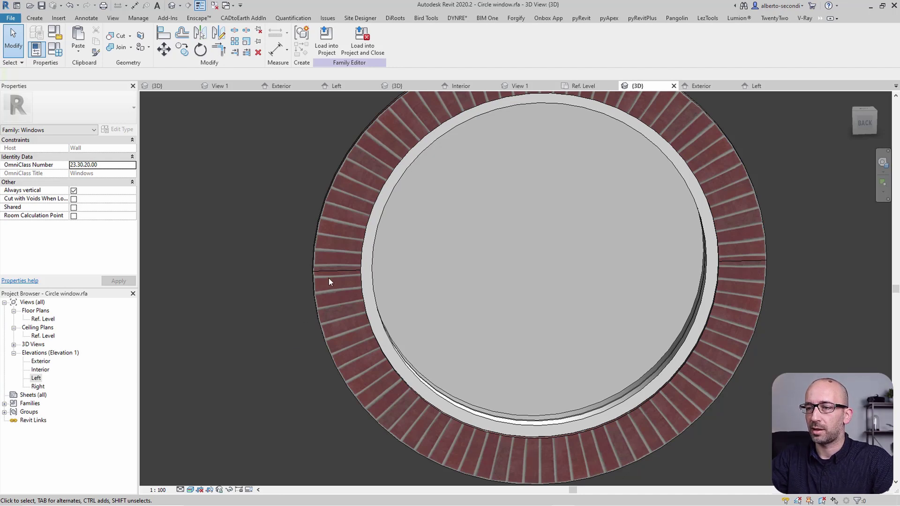
scroll(328, 278, up, 5)
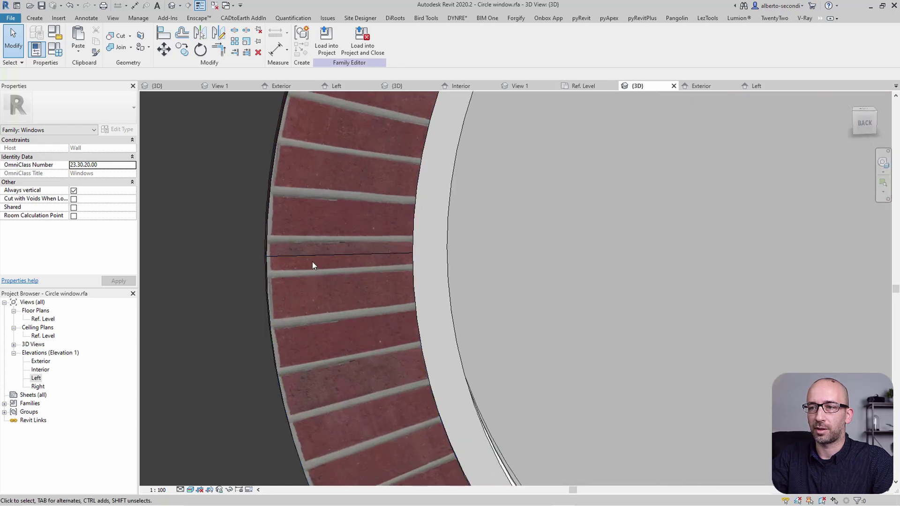
scroll(312, 261, down, 5)
click(305, 260)
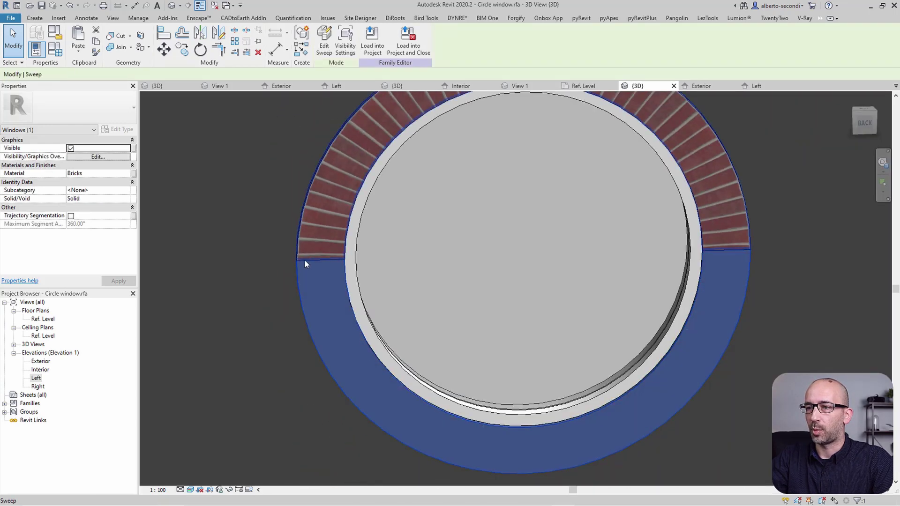
click(283, 256)
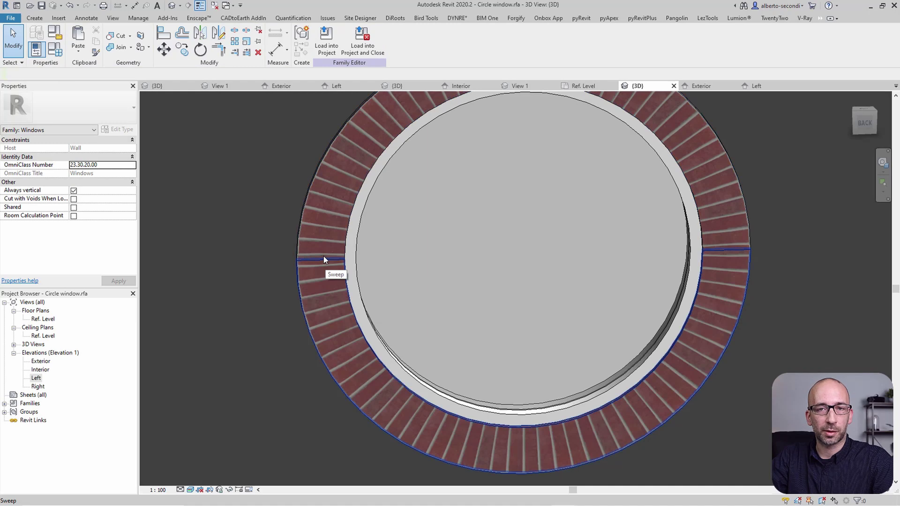
scroll(323, 259, up, 3)
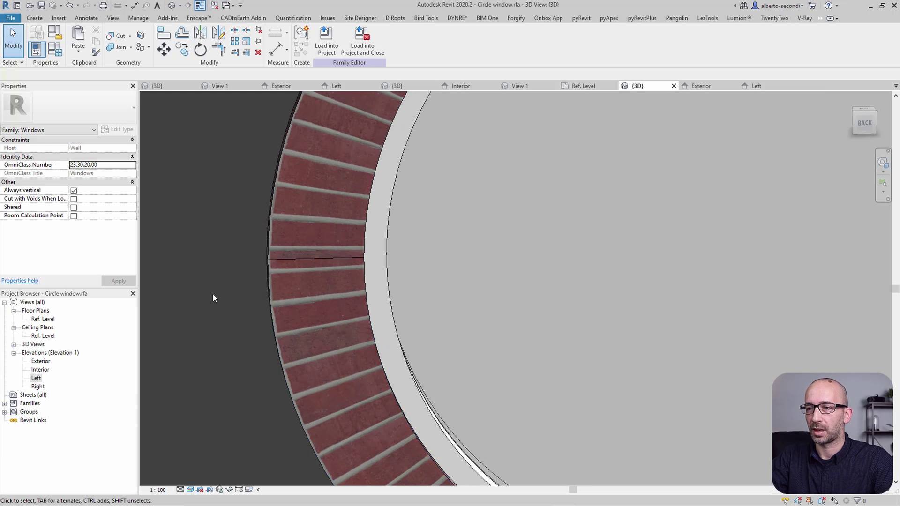
scroll(213, 298, down, 3)
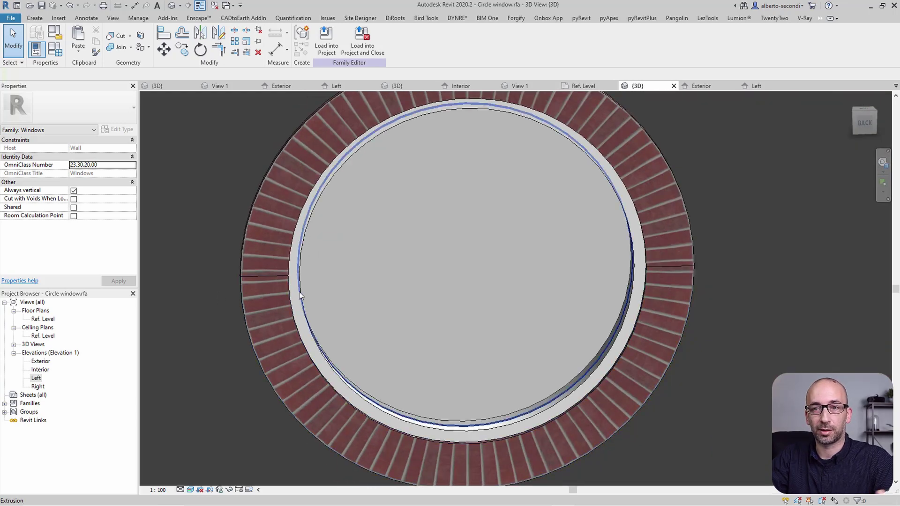
scroll(387, 294, down, 2)
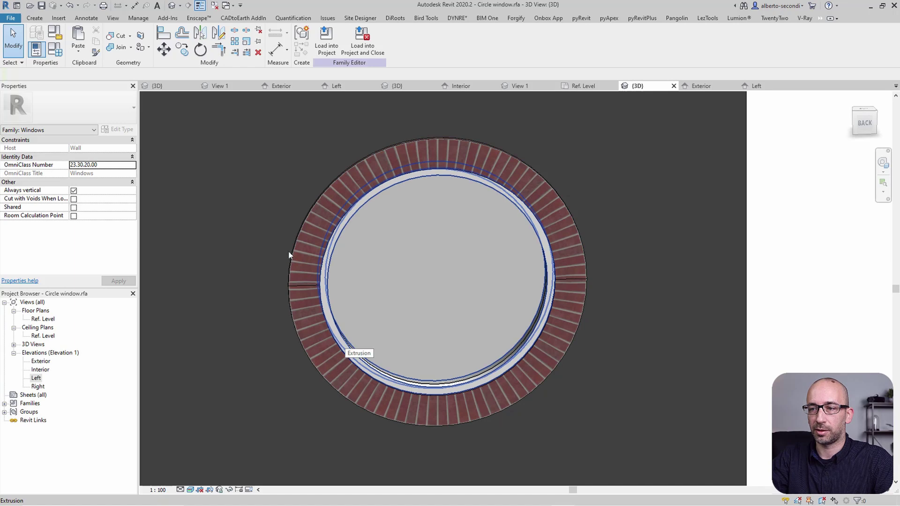
scroll(285, 253, up, 2)
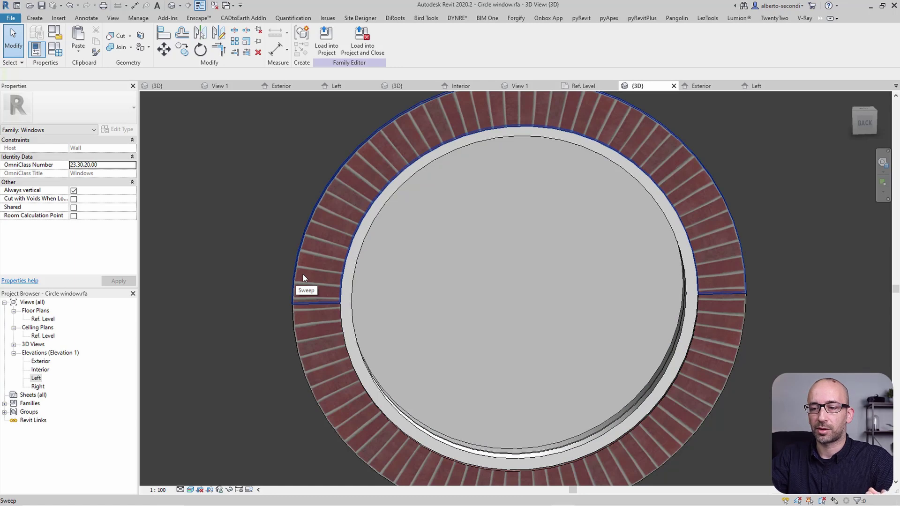
scroll(303, 274, down, 3)
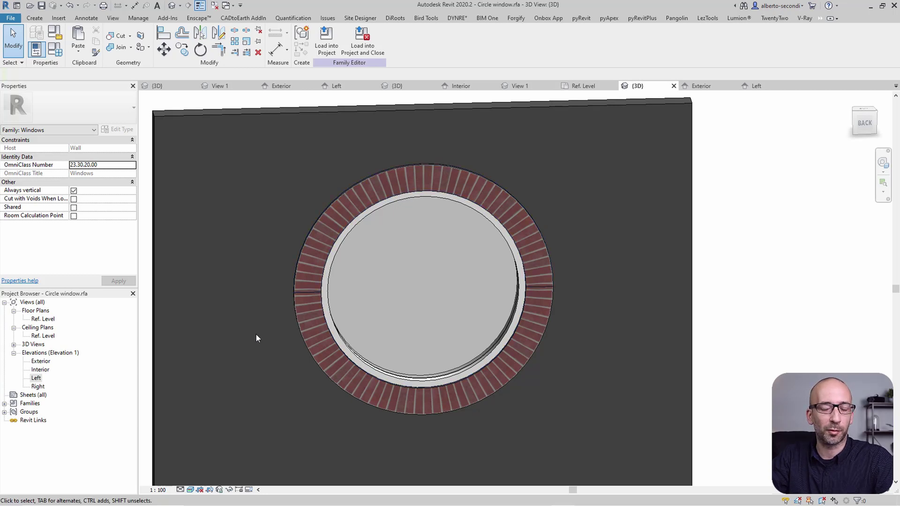
shift+middle_drag(256, 334, 245, 336)
scroll(244, 336, down, 1)
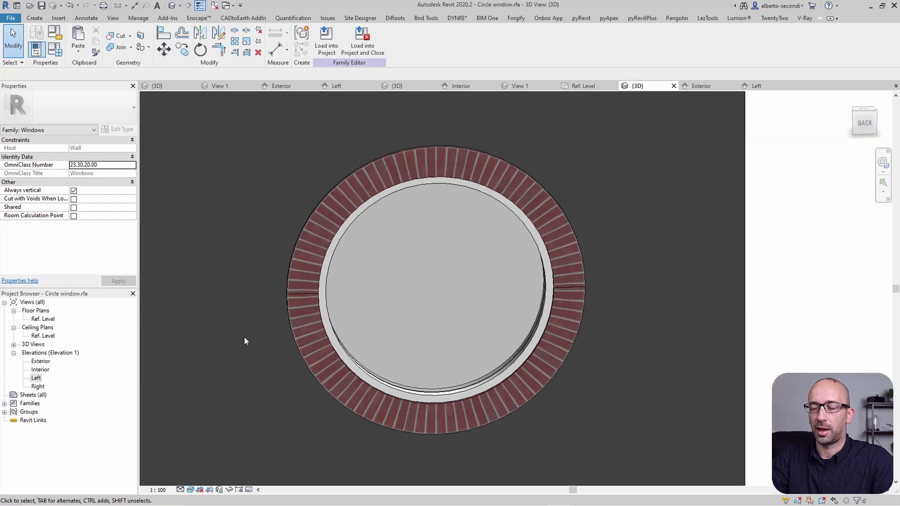
scroll(244, 337, down, 2)
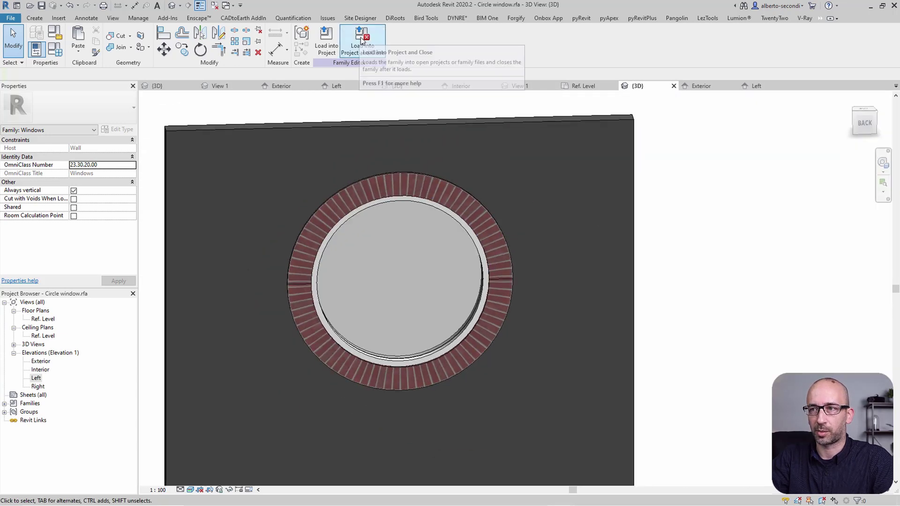
click(362, 41)
Load the circle window into the RADIAL MAPPING project and pick out the arched window.
click(514, 257)
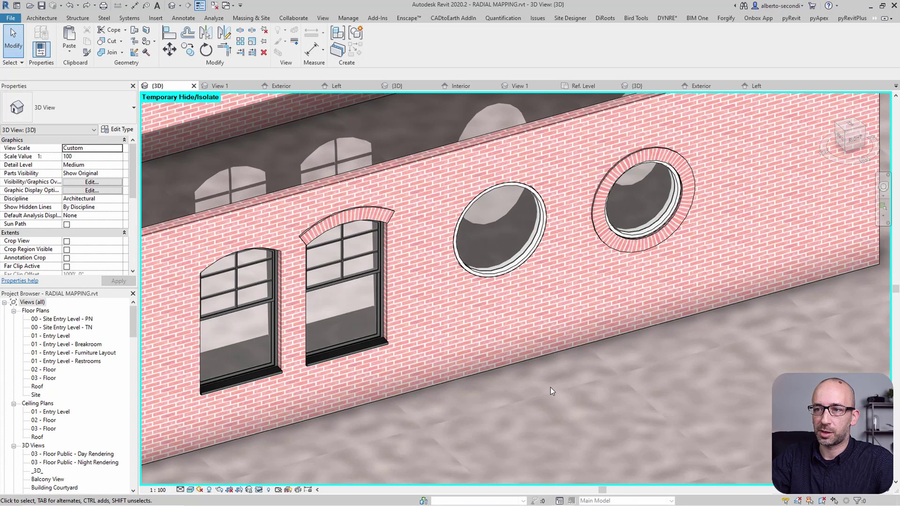
scroll(322, 244, up, 3)
click(313, 245)
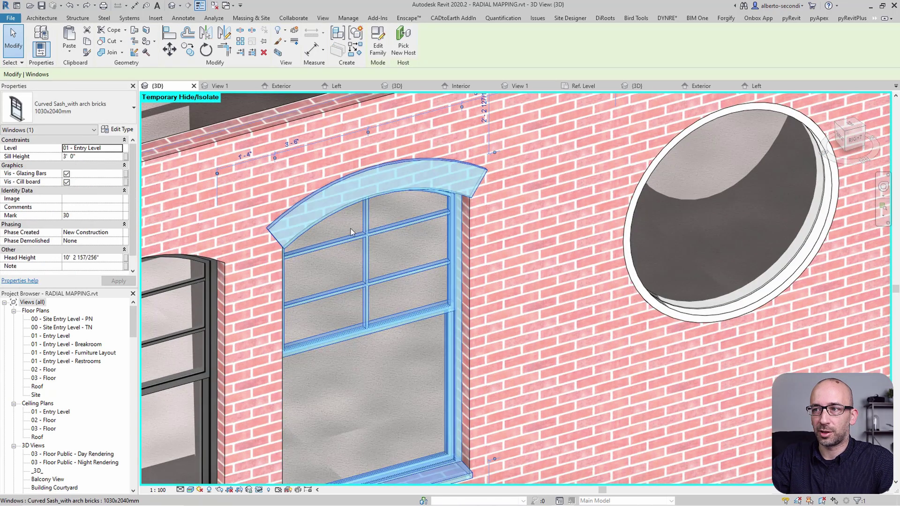
key(Escape)
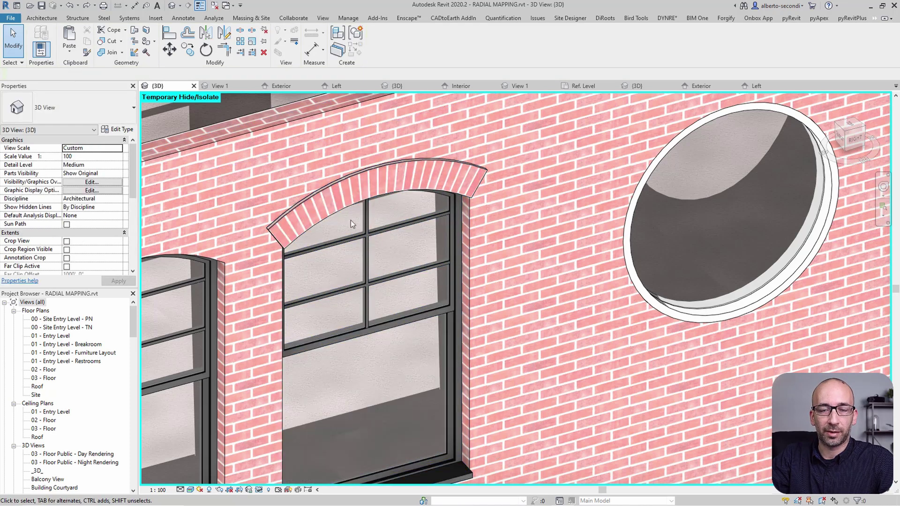
Zoom around the round brick-ringed window and the arched window to compare them.
scroll(322, 227, down, 5)
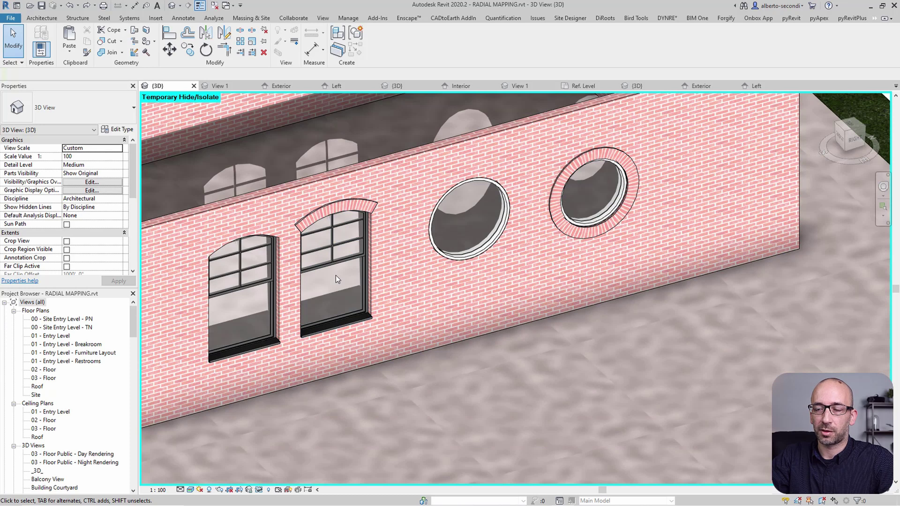
scroll(335, 274, up, 4)
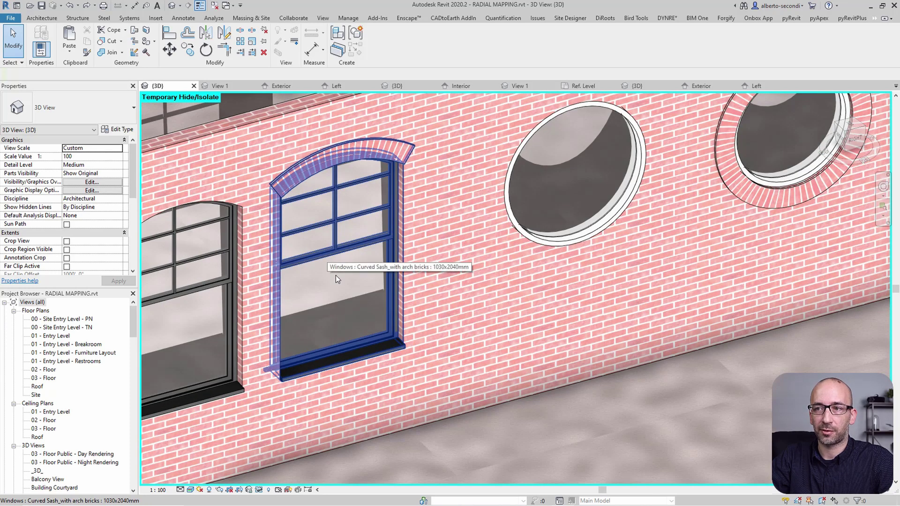
scroll(336, 274, up, 3)
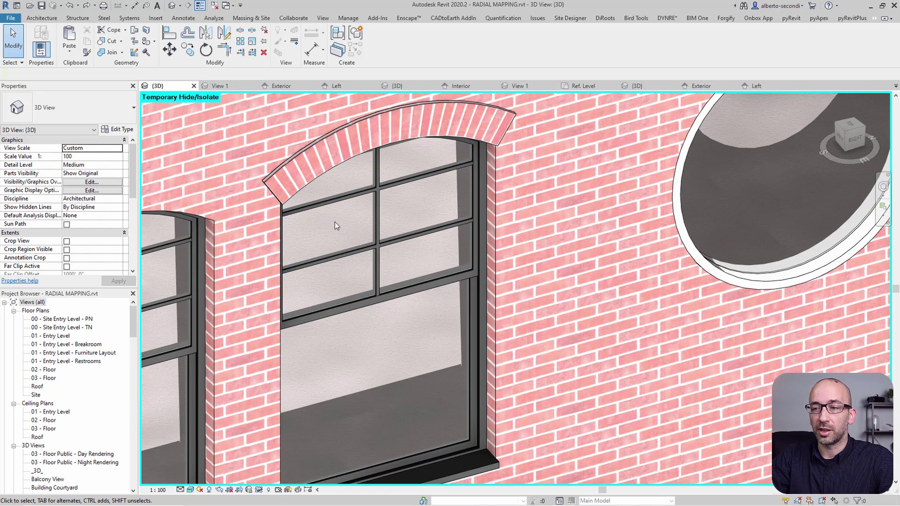
scroll(334, 221, down, 3)
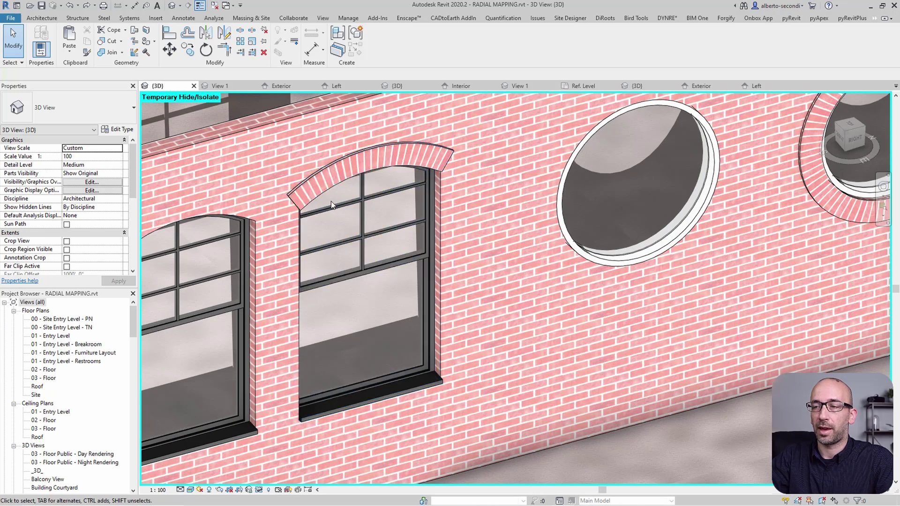
scroll(331, 201, up, 2)
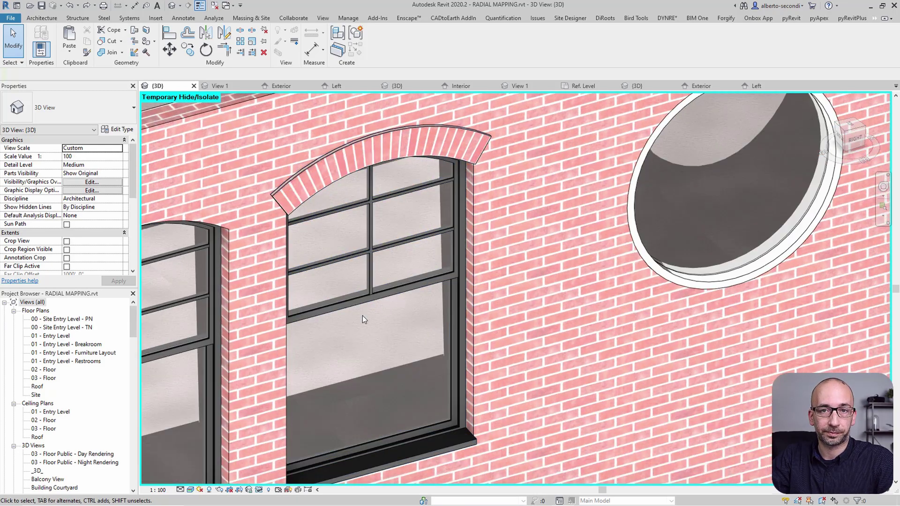